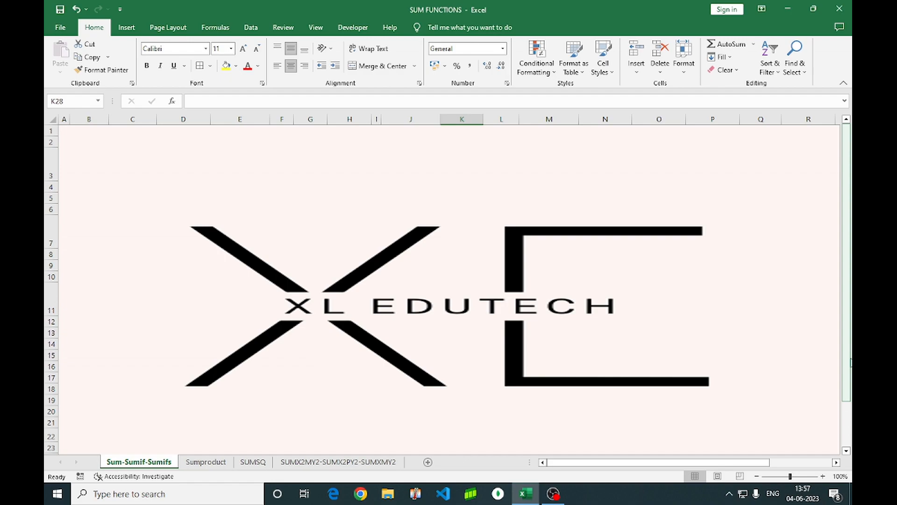
- Delete the XL EDUTECH picture that covers the Sum-Sumif-Sumifs sheet
click(803, 315)
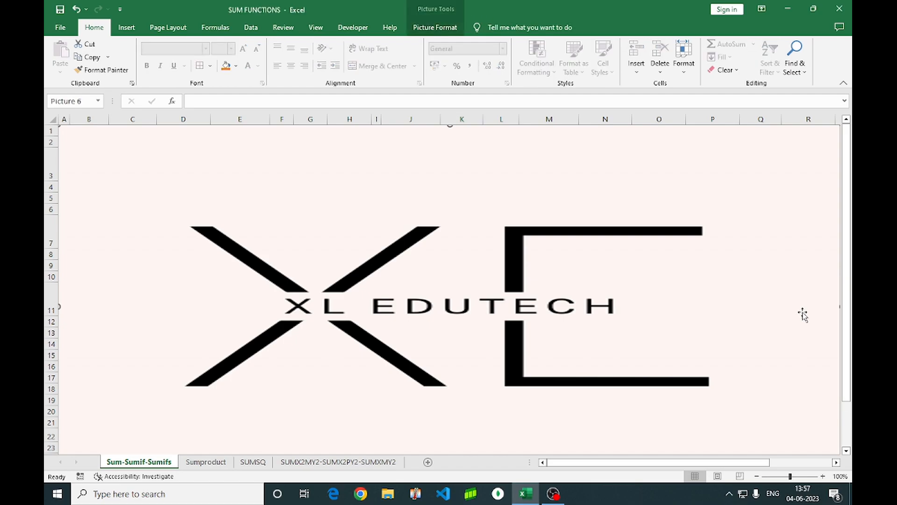
key(Delete)
click(731, 295)
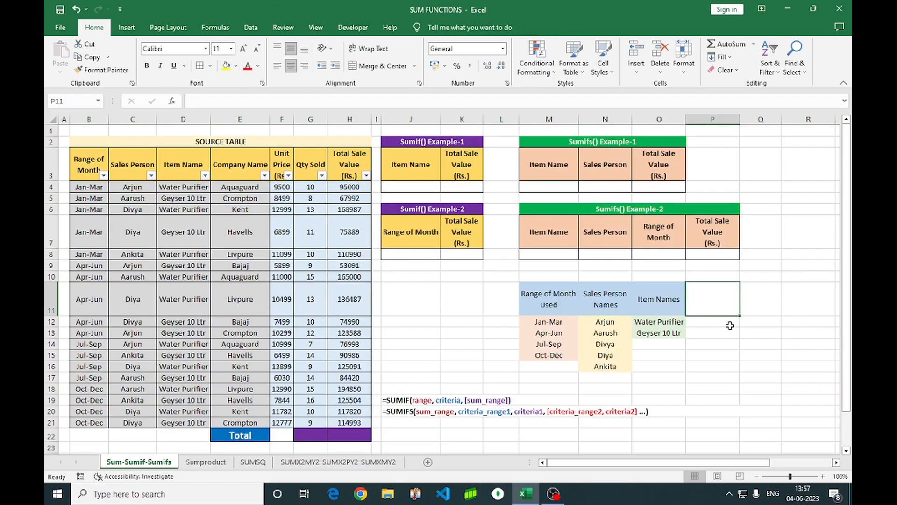
- Examine the source table column by column, from Range of Month and Sales Person through to Unit Price and Qty Sold
drag(96, 141, 308, 434)
click(401, 322)
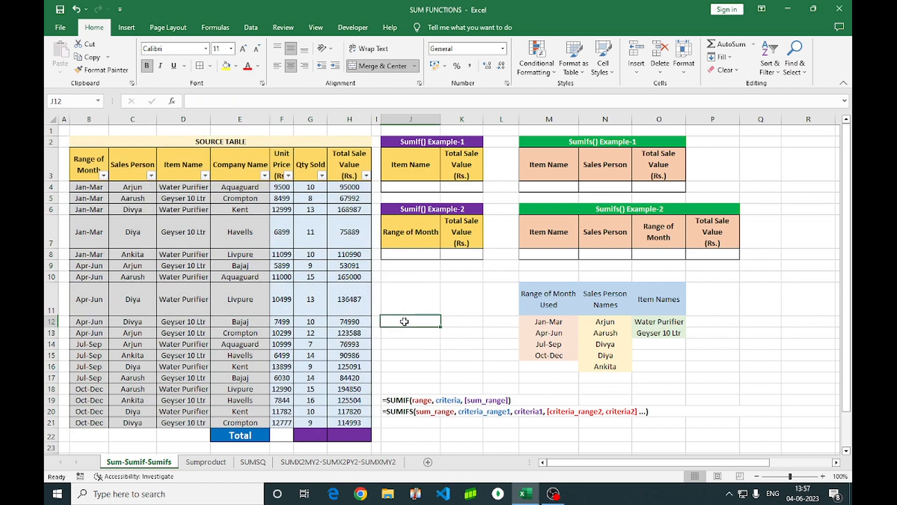
drag(86, 162, 88, 413)
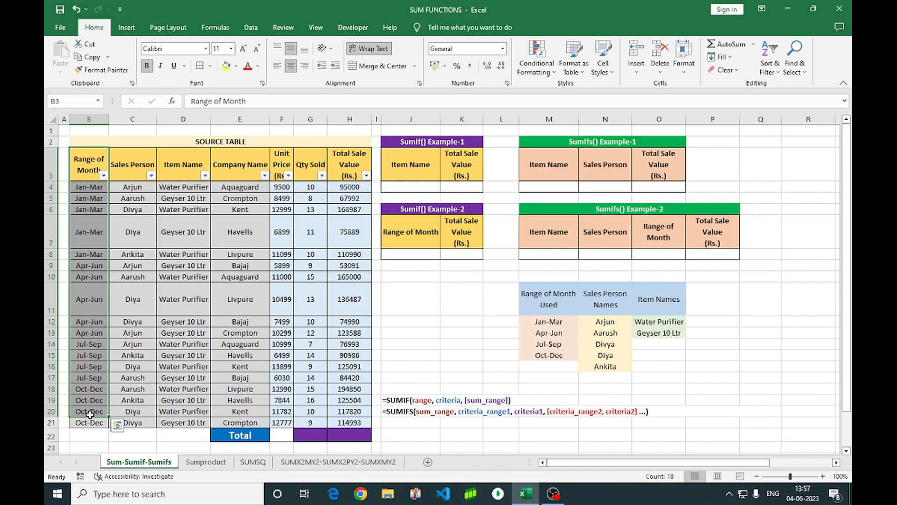
click(139, 163)
drag(138, 162, 131, 420)
drag(182, 171, 183, 423)
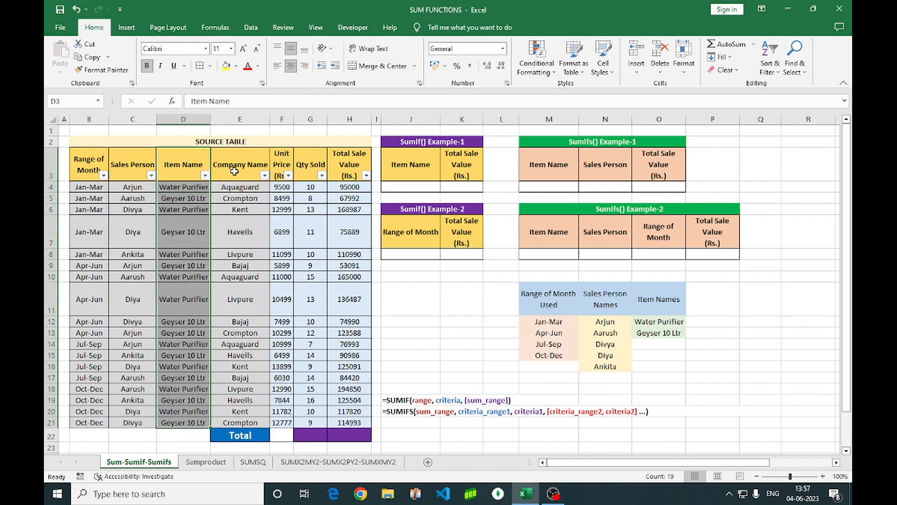
drag(236, 165, 228, 419)
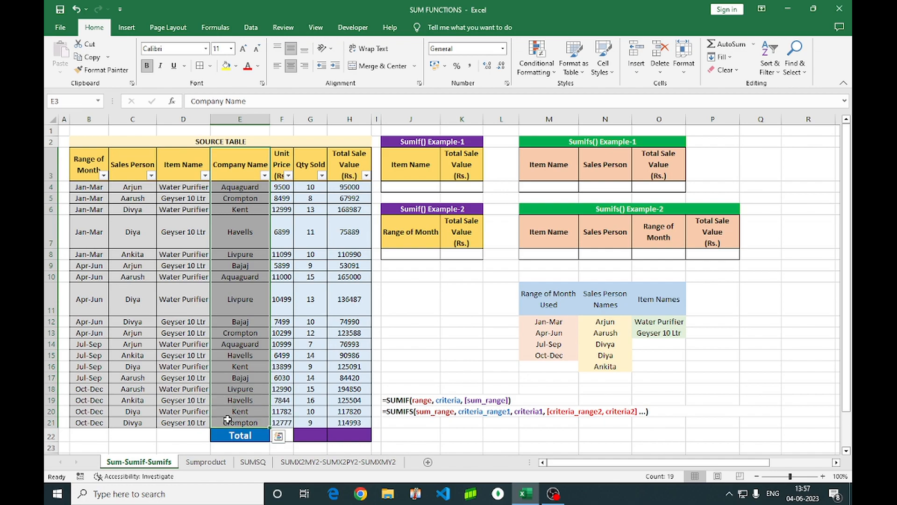
click(284, 153)
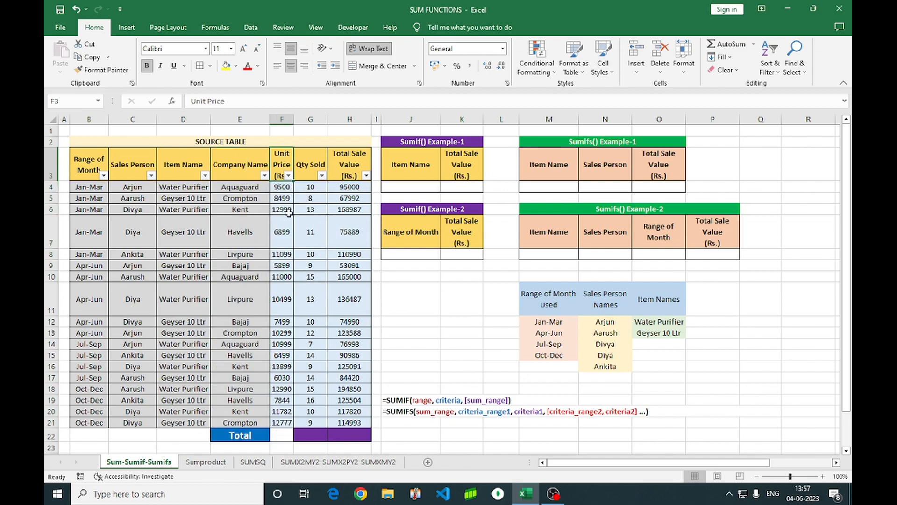
click(283, 190)
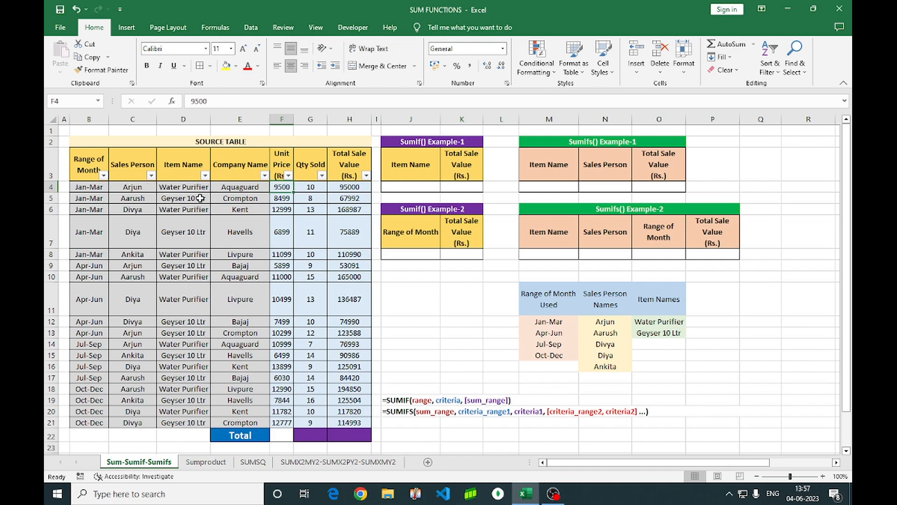
click(312, 187)
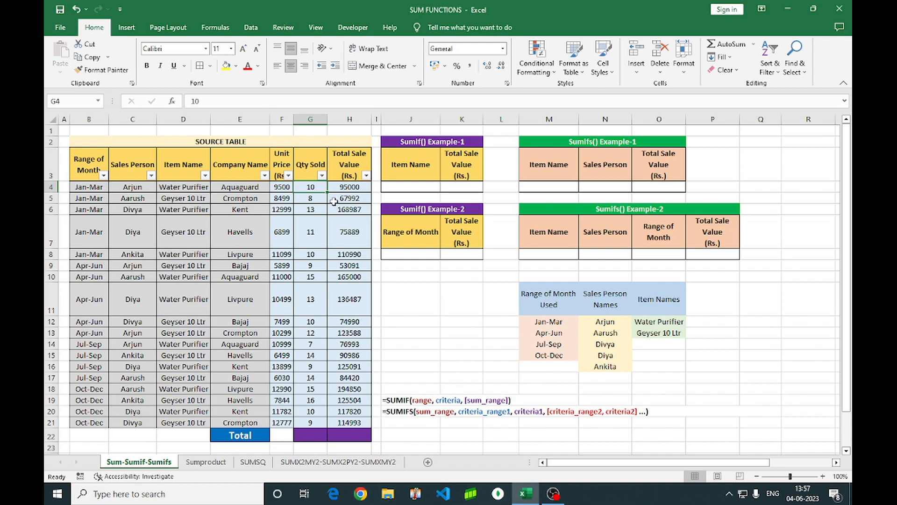
- Clear the Total Sale Value formulas in H4:H21 of the source table
drag(344, 190, 351, 422)
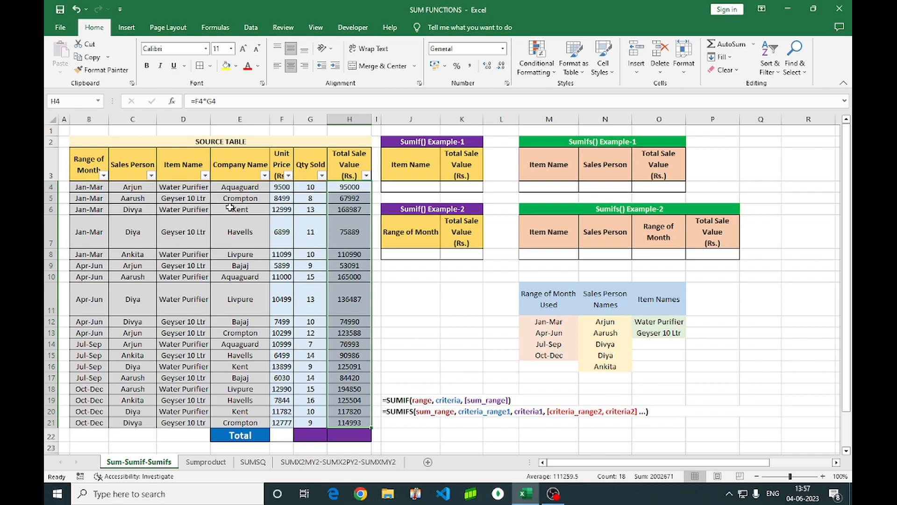
key(Delete)
click(417, 308)
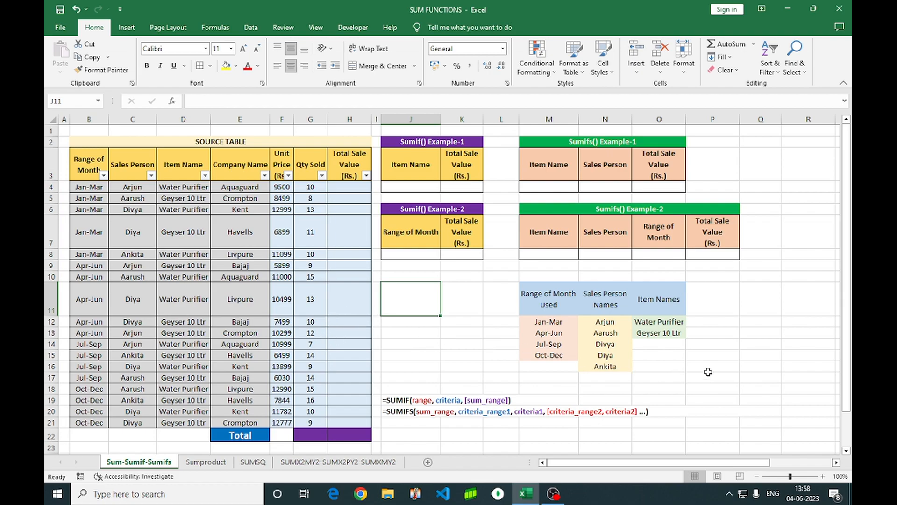
- Review the functions suggested for "=sum" in empty cell P15, then abandon the entry
click(706, 358)
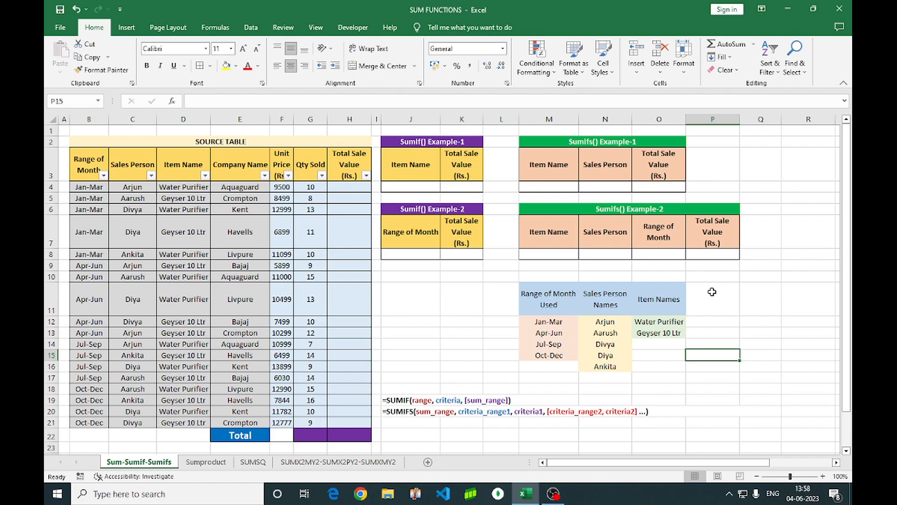
text(=)
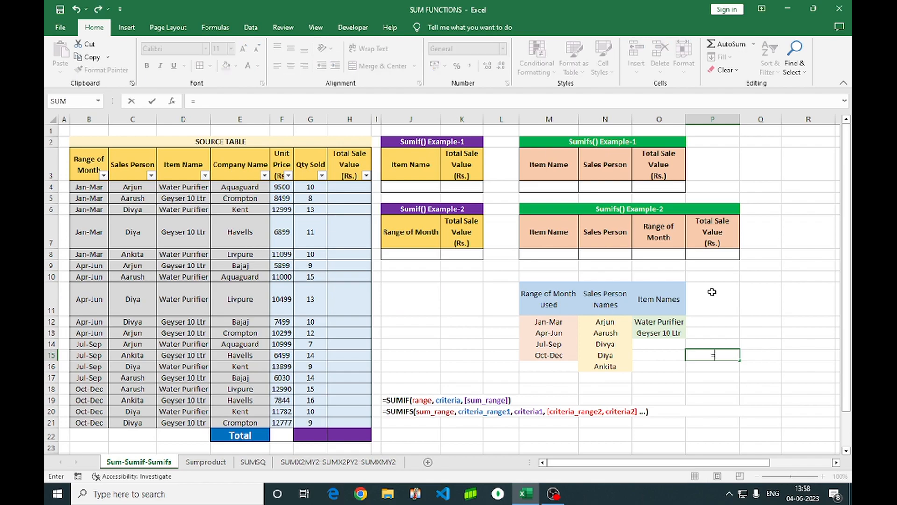
text(sum)
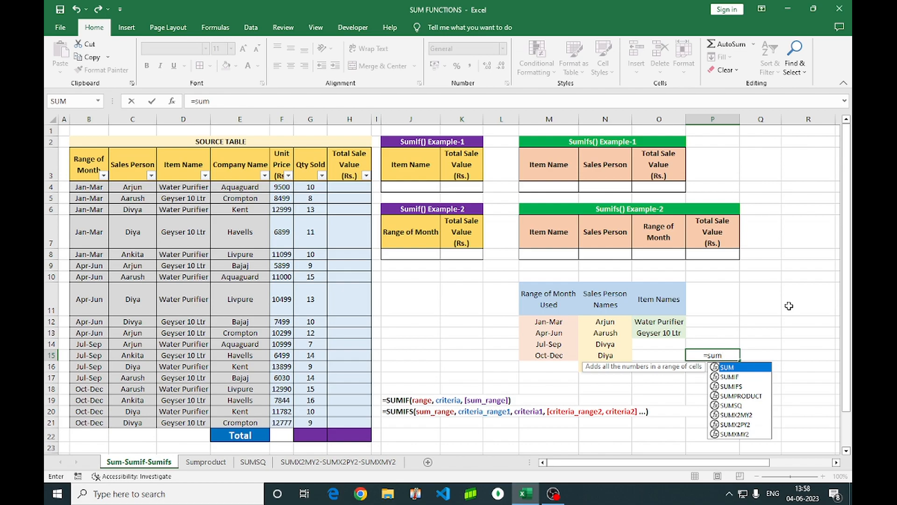
key(Escape)
key(Escape)
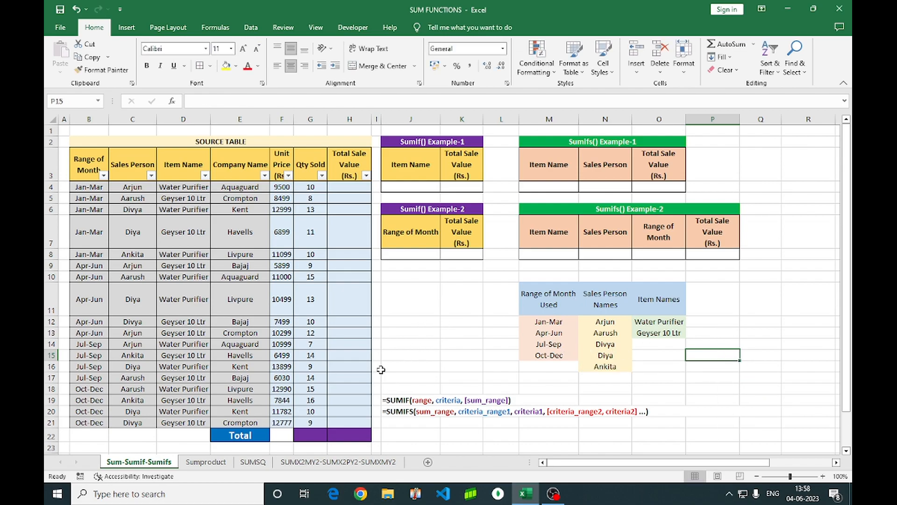
- Calculate the first row's Total Sale Value in H4 as unit price times quantity with =F4*G4
click(349, 186)
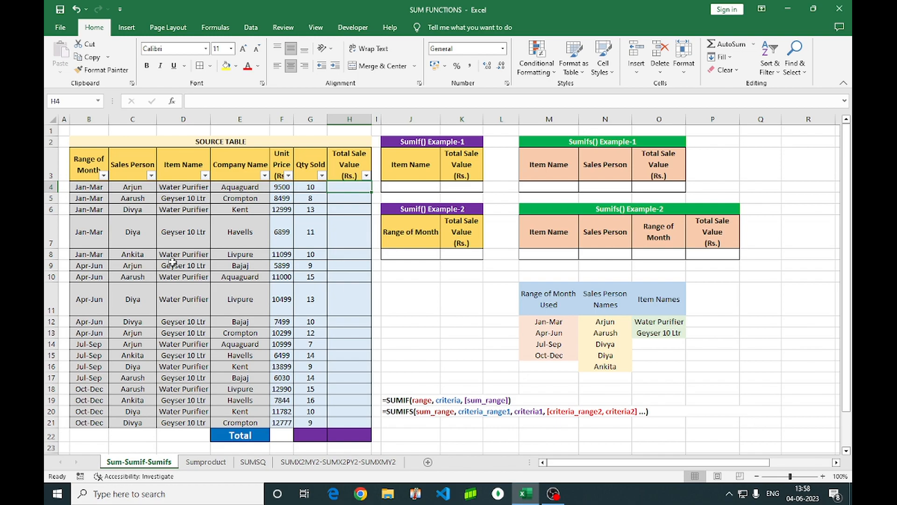
text(=)
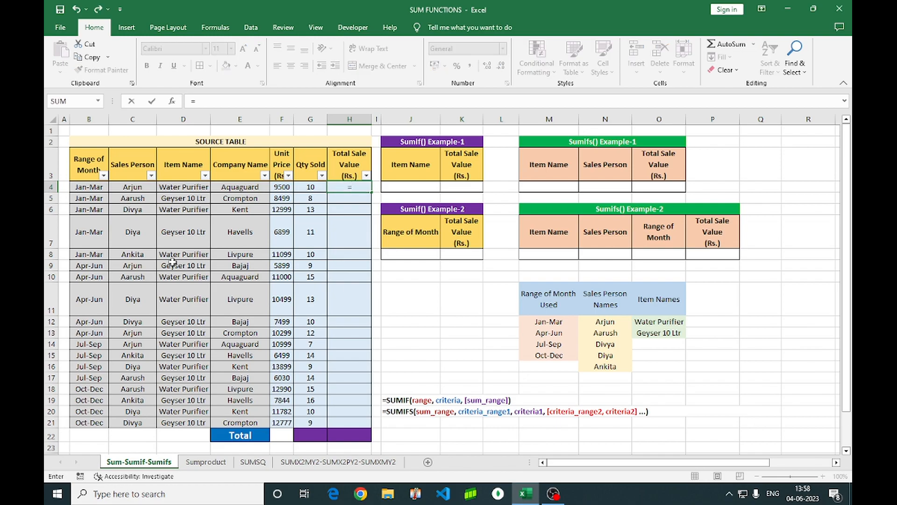
click(274, 191)
text(*)
click(307, 187)
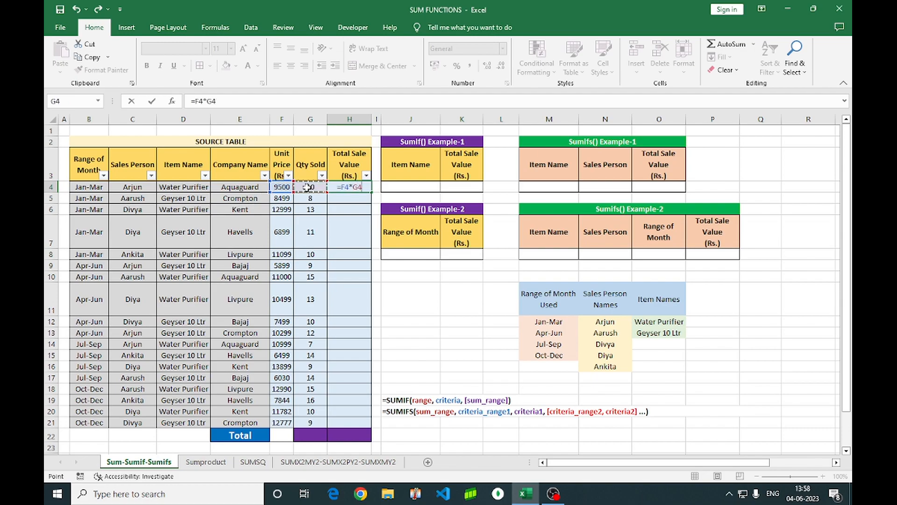
key(Return)
- Fill the H4 formula down through H21 to calculate Total Sale Value for every row
key(Up)
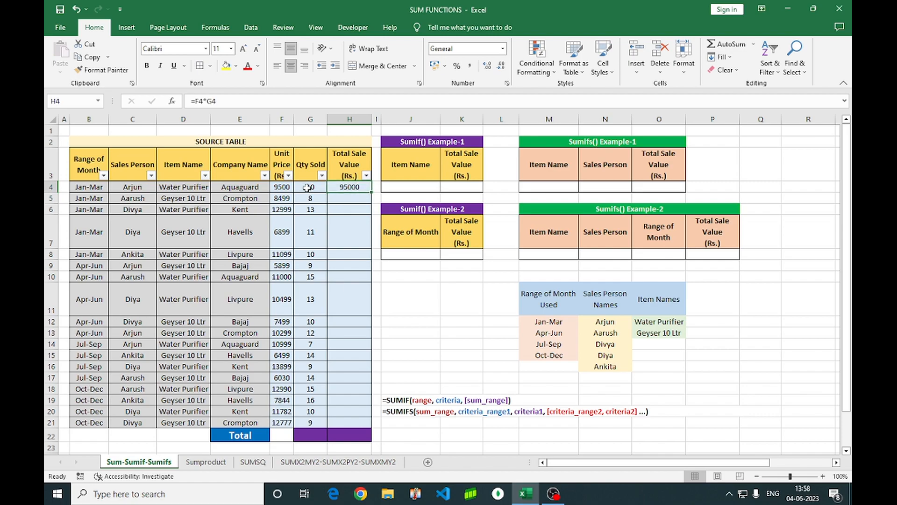
key(shift+Down)
key(shift+Down)
key(shift+Down)
key(shift+Down)
key(shift+Down)
key(shift+Down)
key(shift+Down)
key(shift+Down)
key(shift+Down)
key(shift+Down)
key(shift+Down)
key(shift+Down)
key(shift+Down)
key(shift+Down)
key(shift+Down)
key(shift+Down)
key(shift+Down)
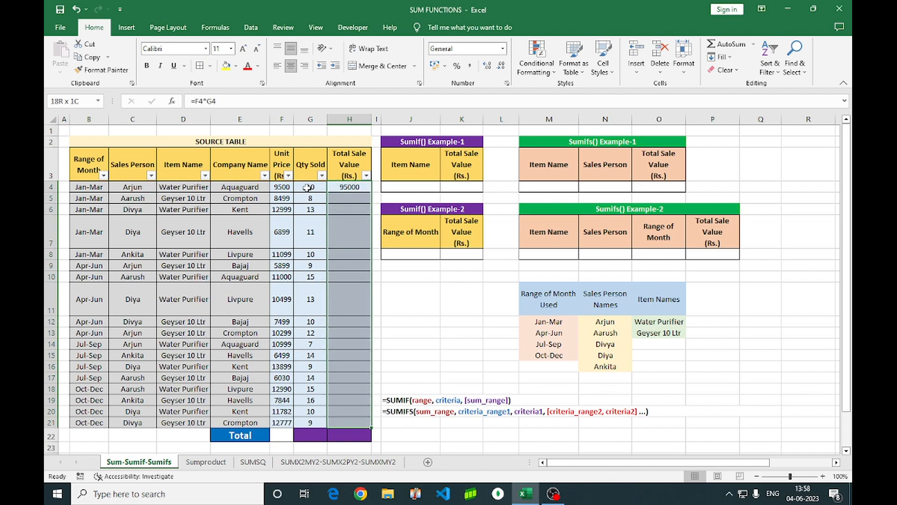
key(ctrl+d)
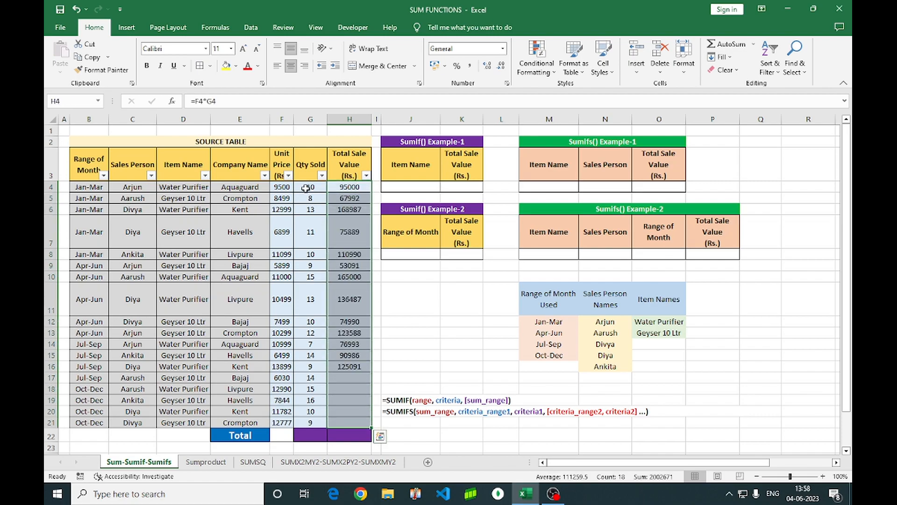
click(420, 323)
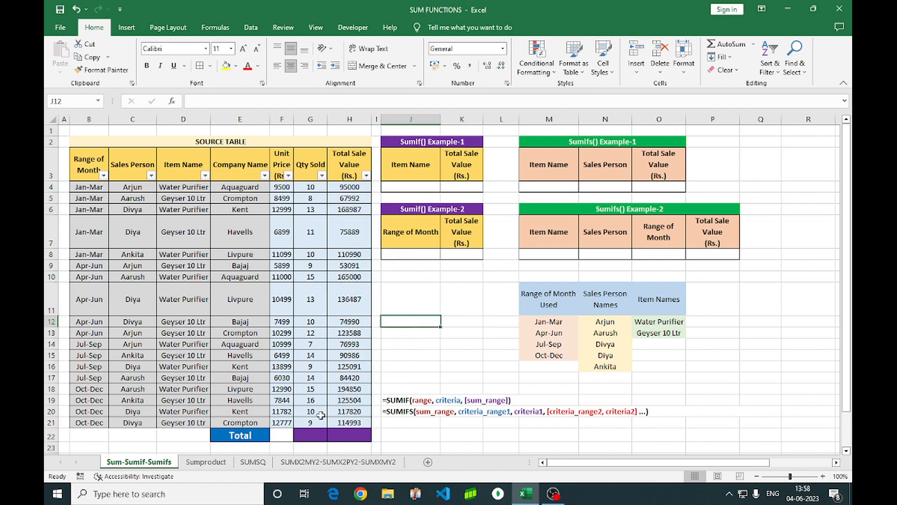
- Total the Qty Sold column in G22 with =SUM(G4:G21)
click(316, 432)
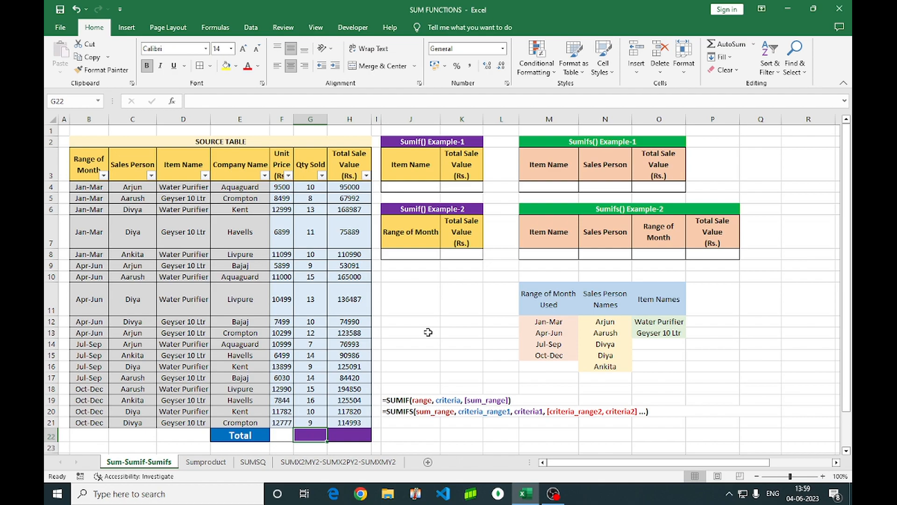
text(=)
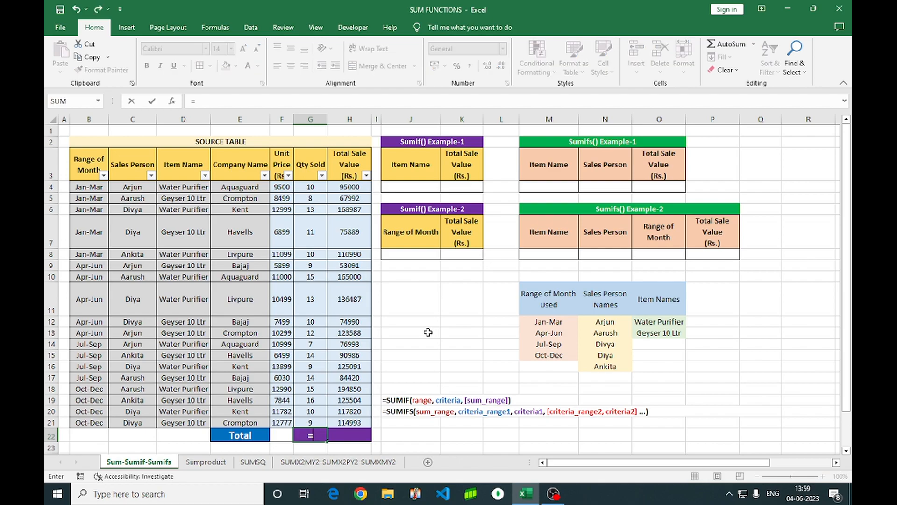
text(sum)
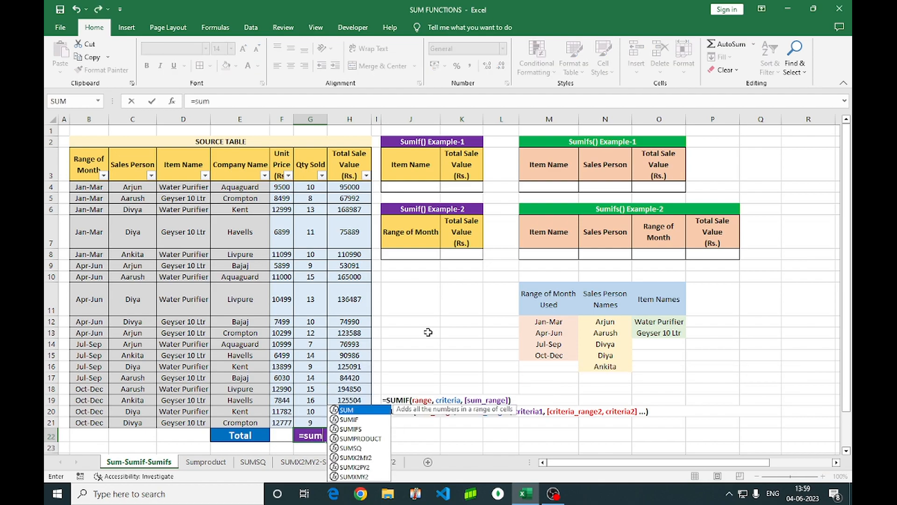
key(Tab)
click(311, 186)
drag(311, 186, 311, 423)
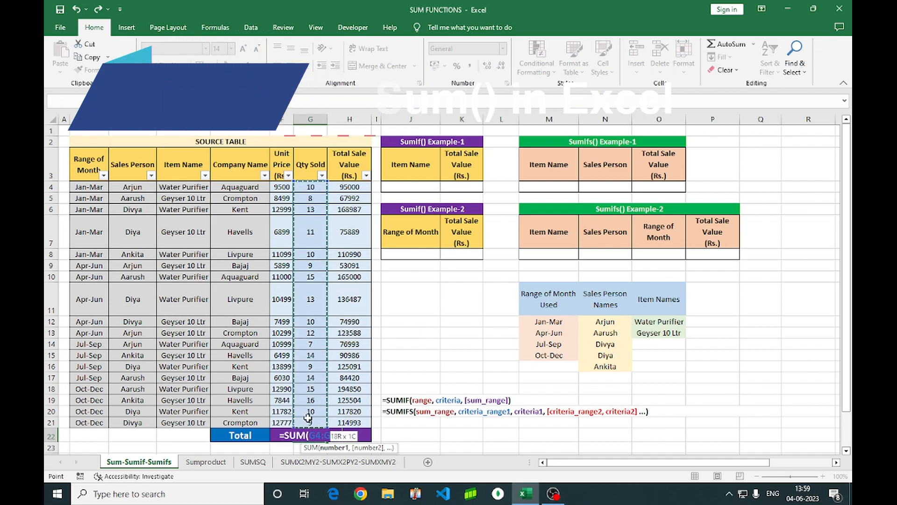
text())
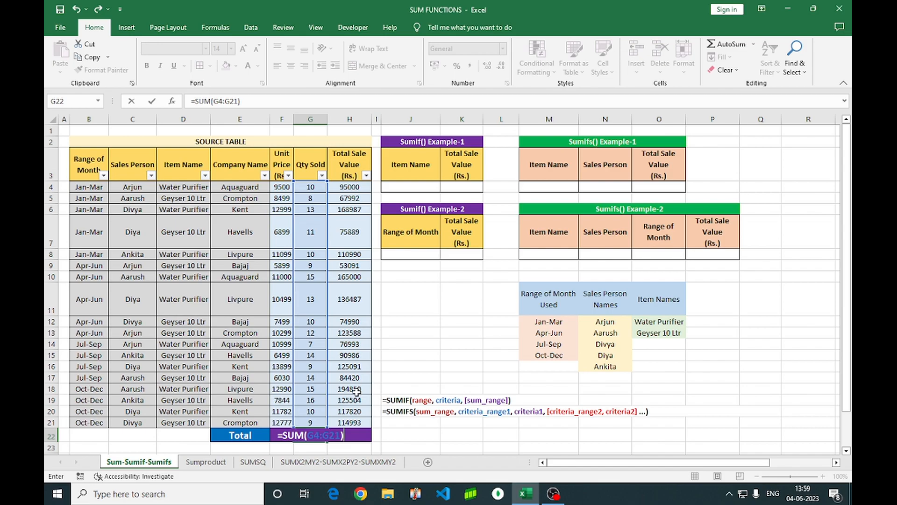
key(Return)
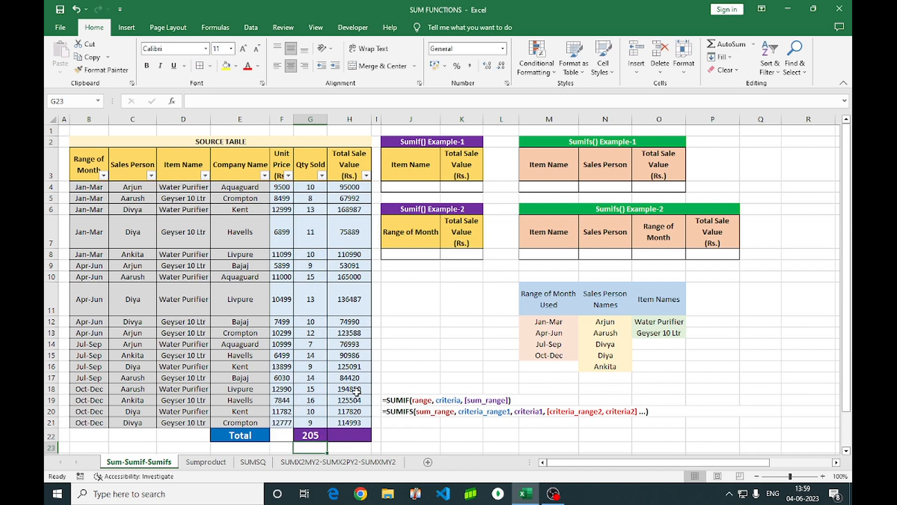
- Total the Total Sale Value column in H22 with =SUM(H4:H21)
click(349, 436)
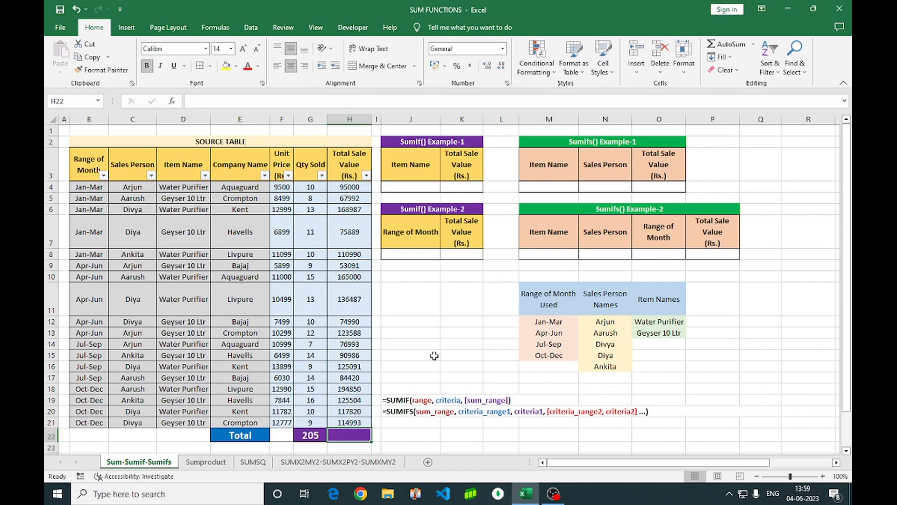
text(=SUM()
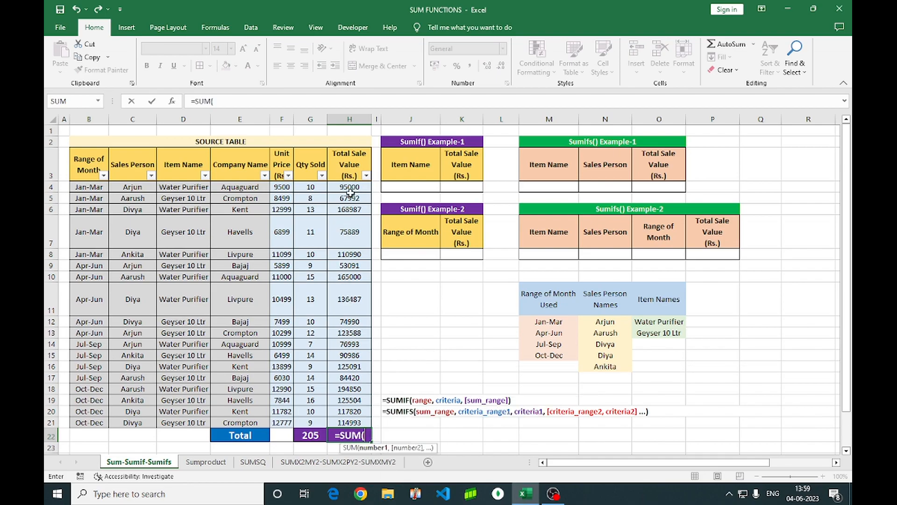
drag(350, 188, 339, 422)
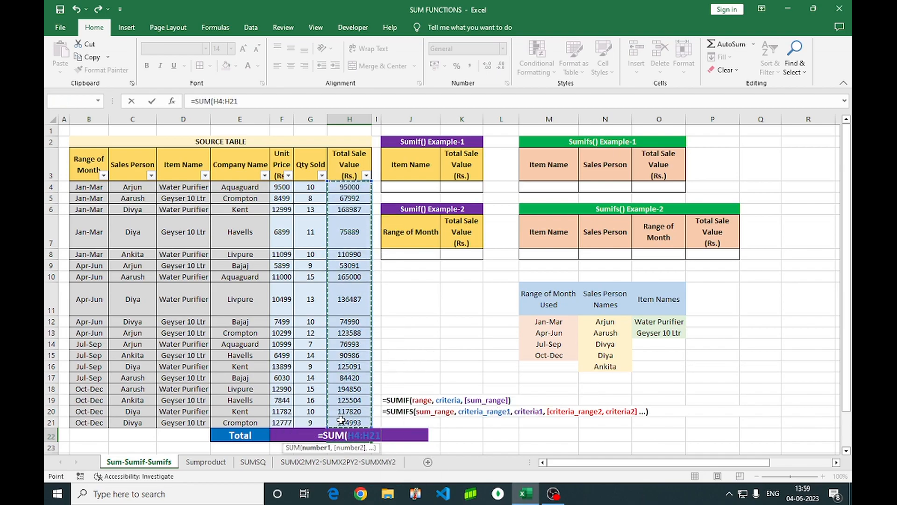
text())
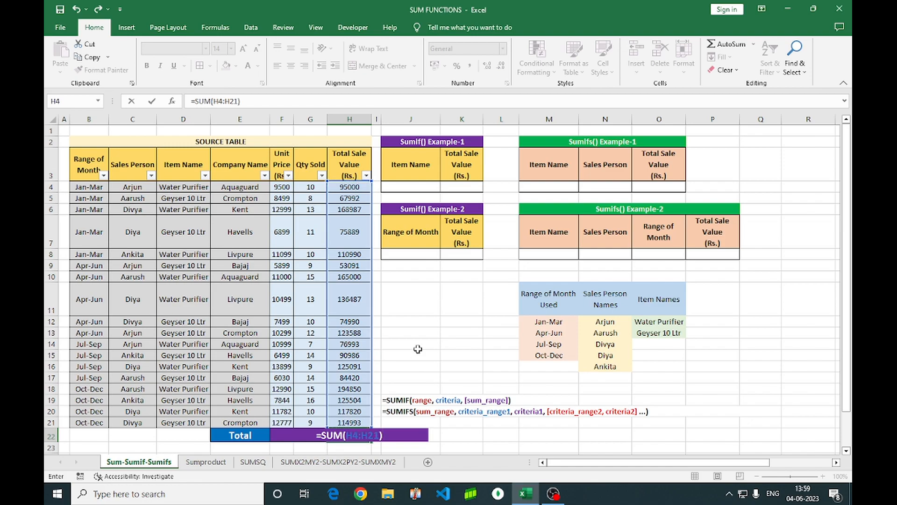
key(Return)
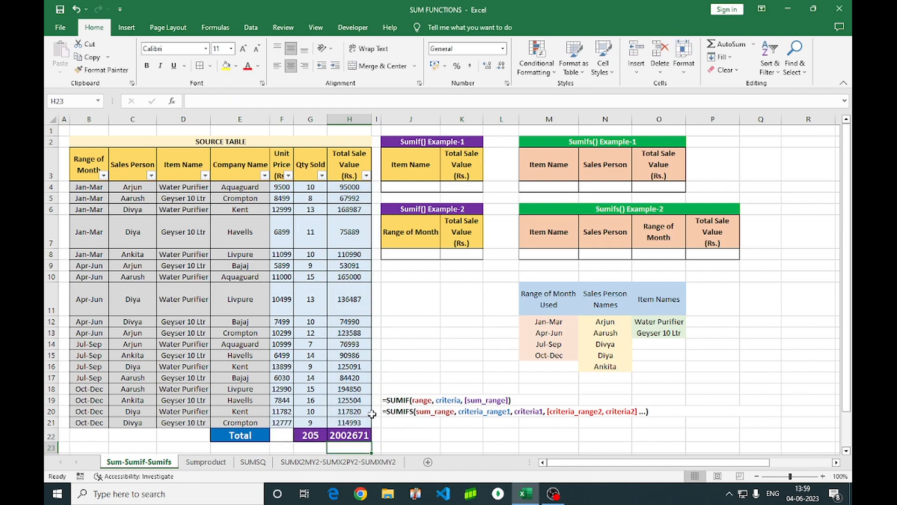
click(360, 434)
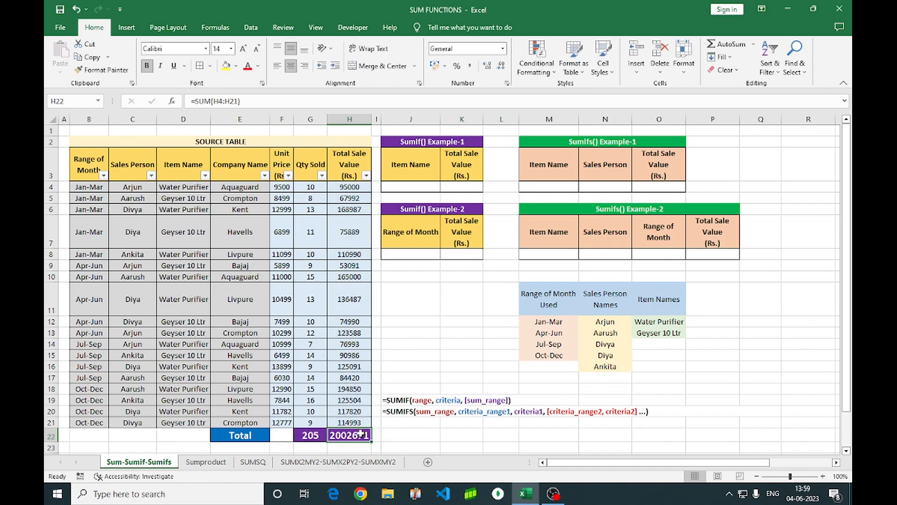
click(310, 435)
click(389, 438)
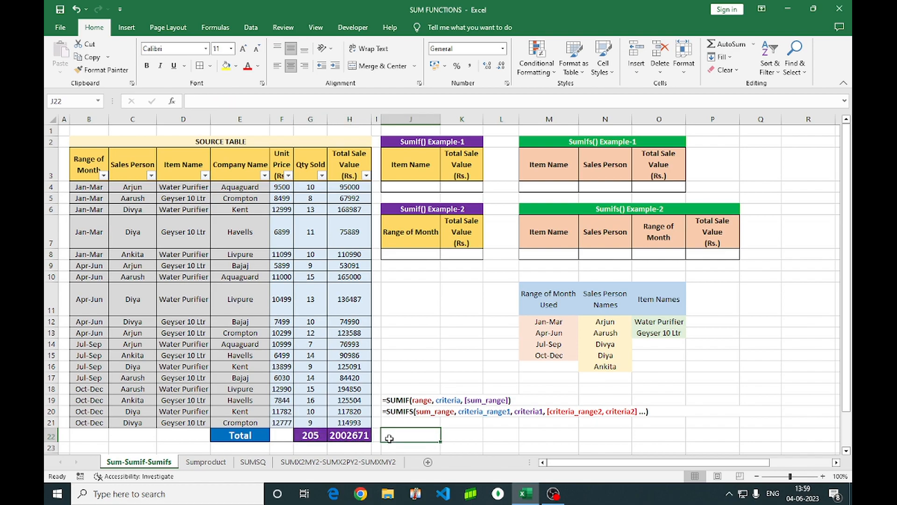
- Clear the Total Sale Value total in H22 and re-enter it with AutoSum over H4:H21
drag(309, 434, 334, 435)
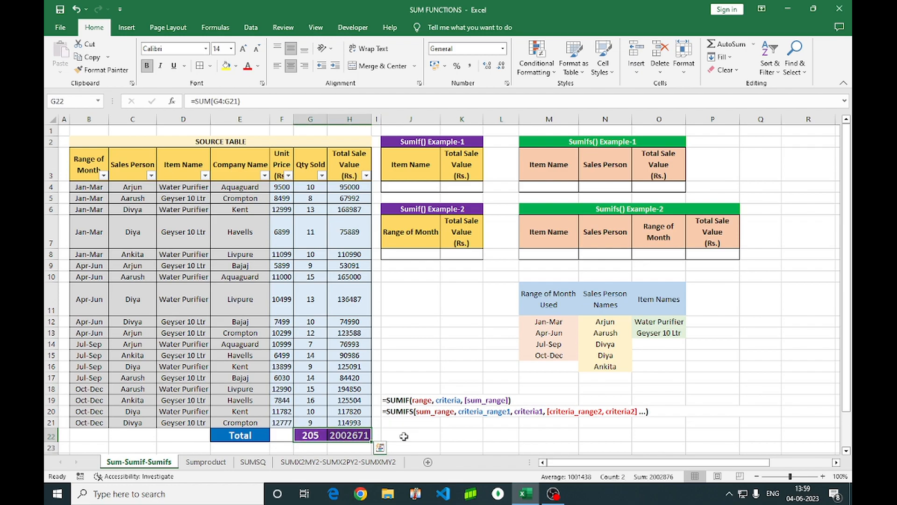
click(404, 436)
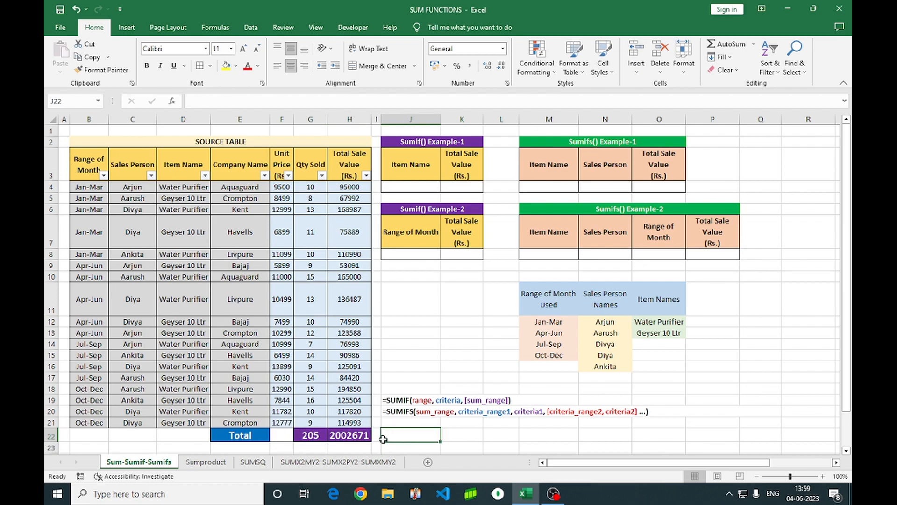
click(344, 435)
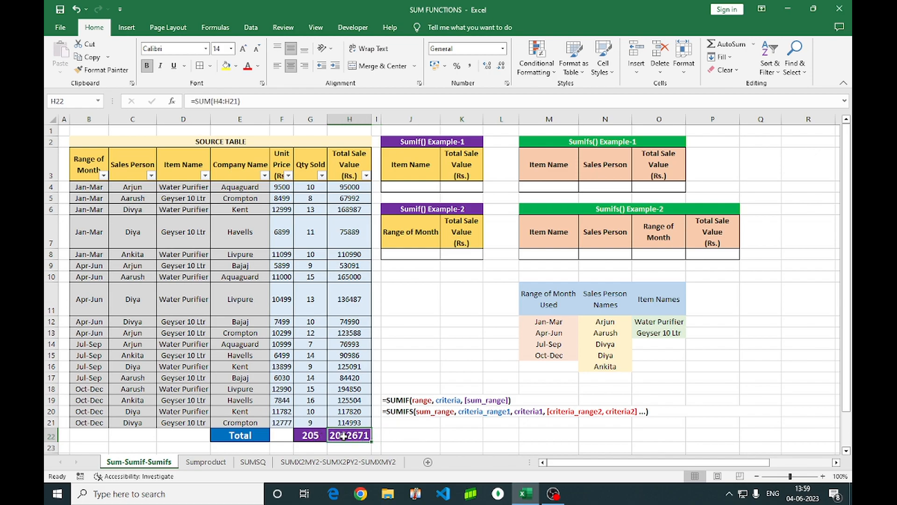
key(Delete)
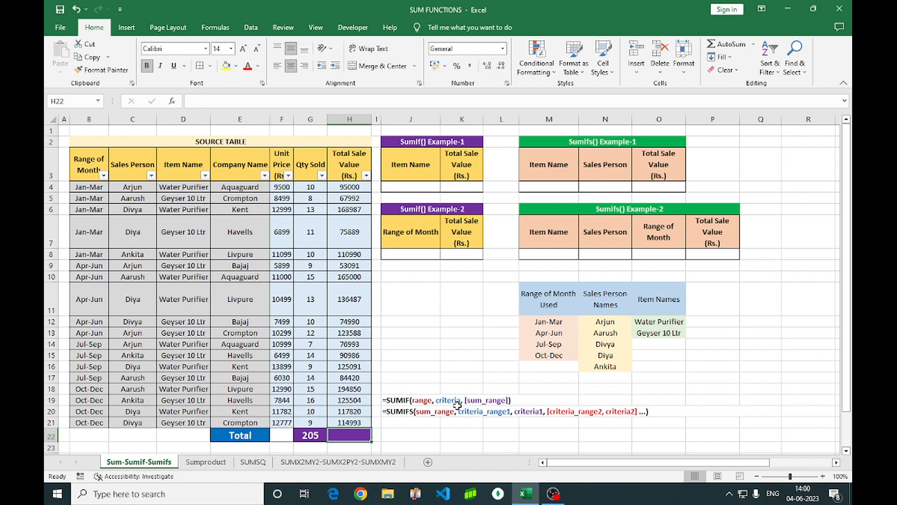
key(alt+equal)
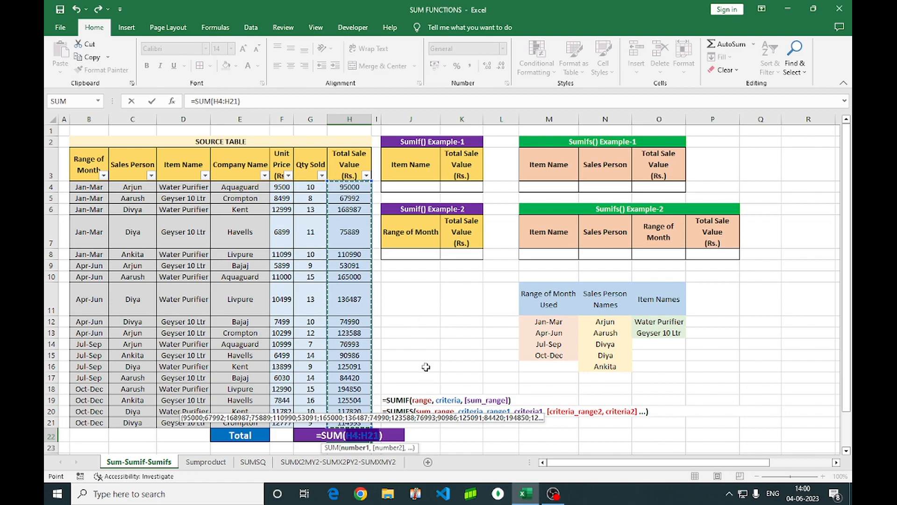
key(Return)
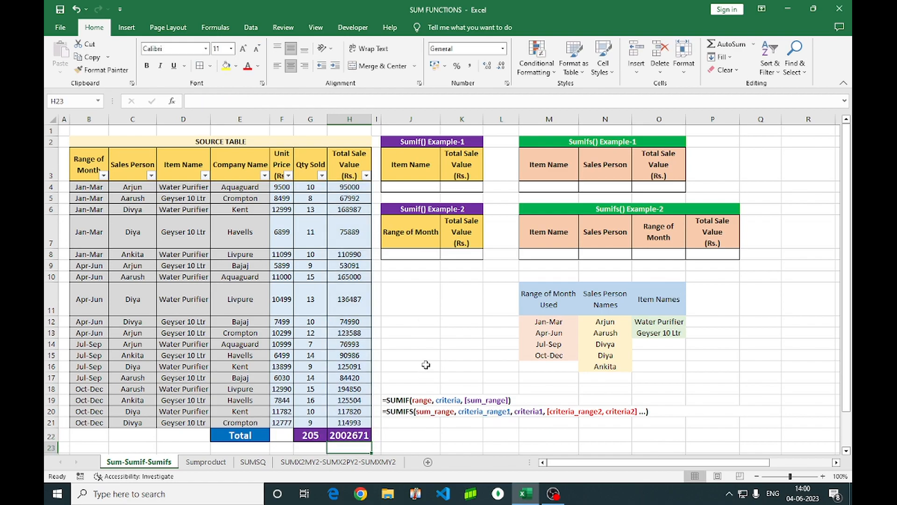
click(353, 434)
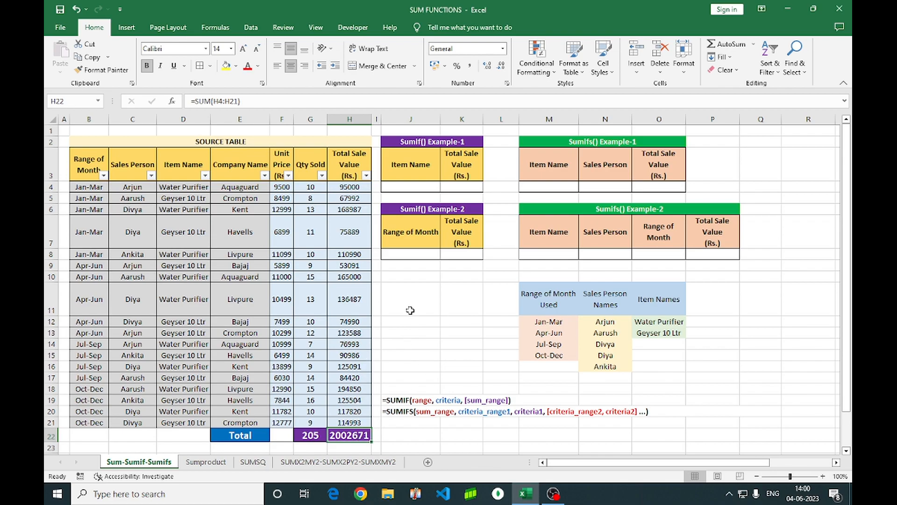
- Clear H11 and the H22 total, and try to re-total the column in H22 with AutoSum across the blank cell
click(351, 301)
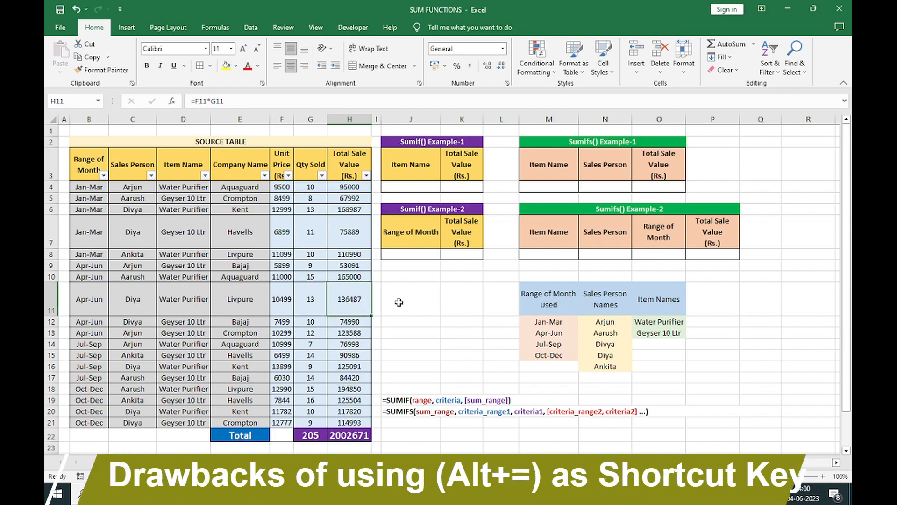
key(Delete)
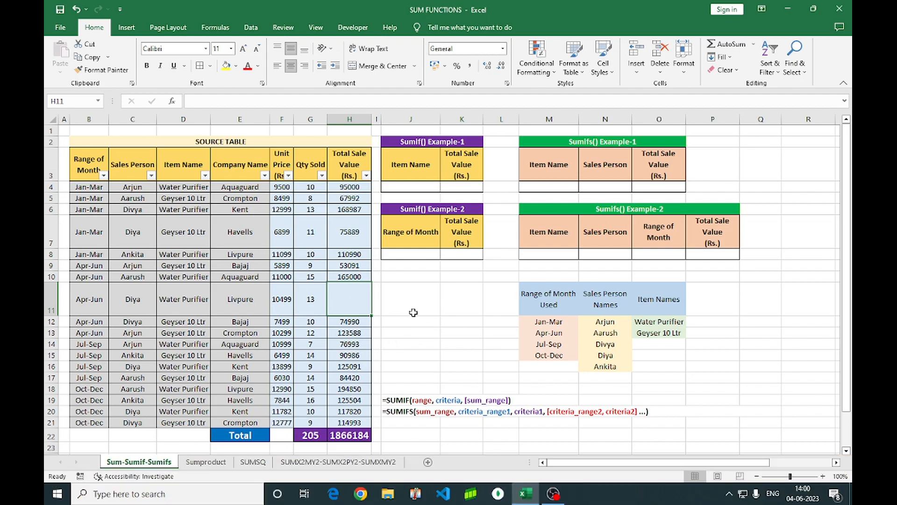
click(359, 435)
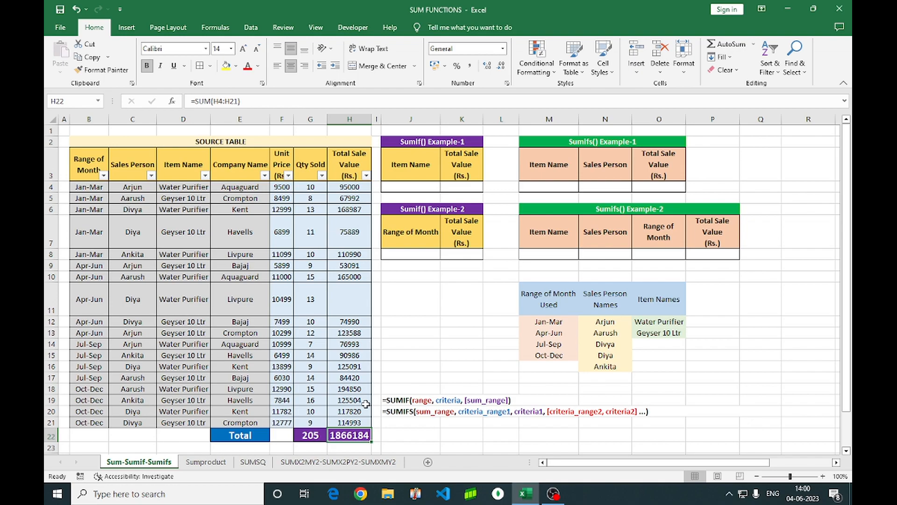
key(Delete)
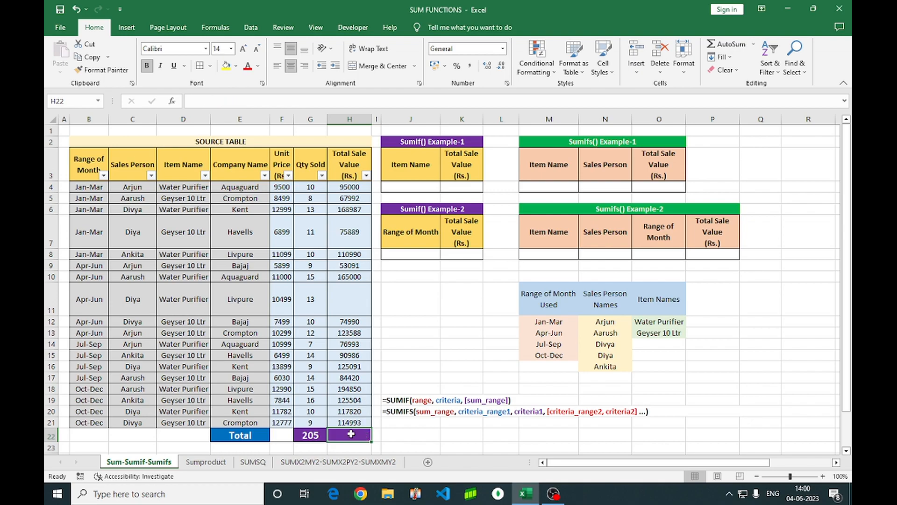
click(382, 435)
click(360, 435)
key(alt+equal)
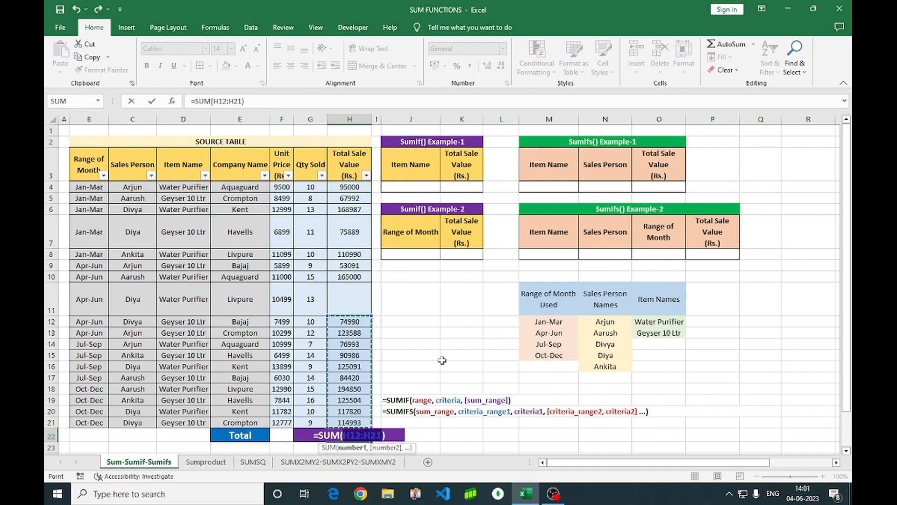
key(Return)
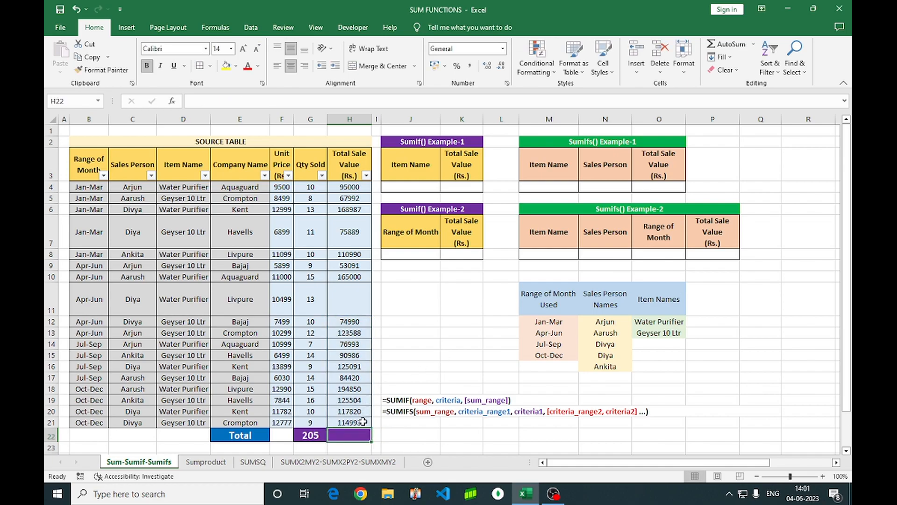
- Restore the Total Sale Value formula =F11*G11 in H11 by filling it down from the cell above
click(352, 300)
key(ctrl+d)
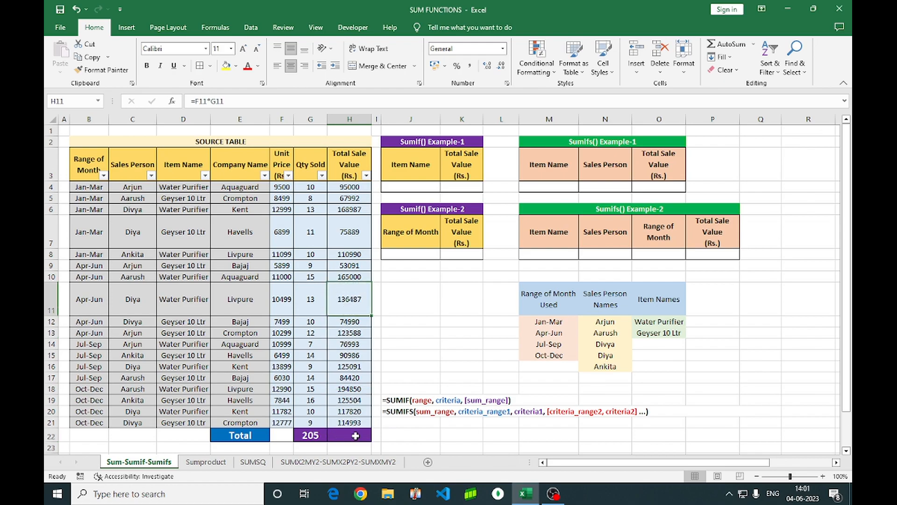
click(356, 435)
click(428, 346)
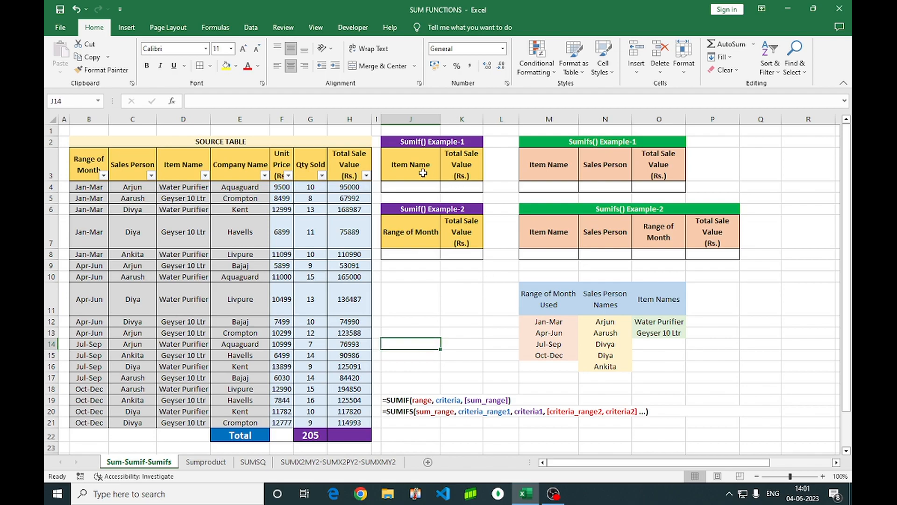
- Clear the Total row values in G22:H22 and total Qty Sold in G22 with =SUBTOTAL(9,G4:G21)
click(304, 435)
key(Delete)
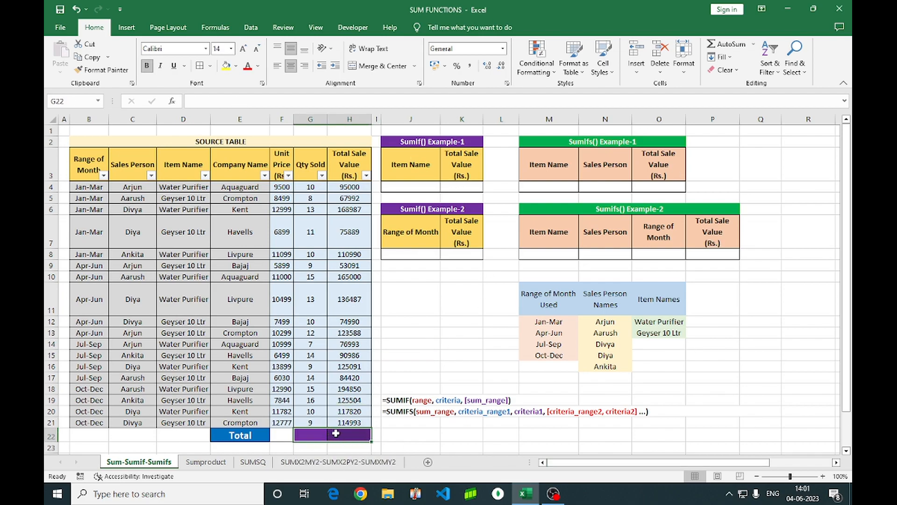
click(314, 435)
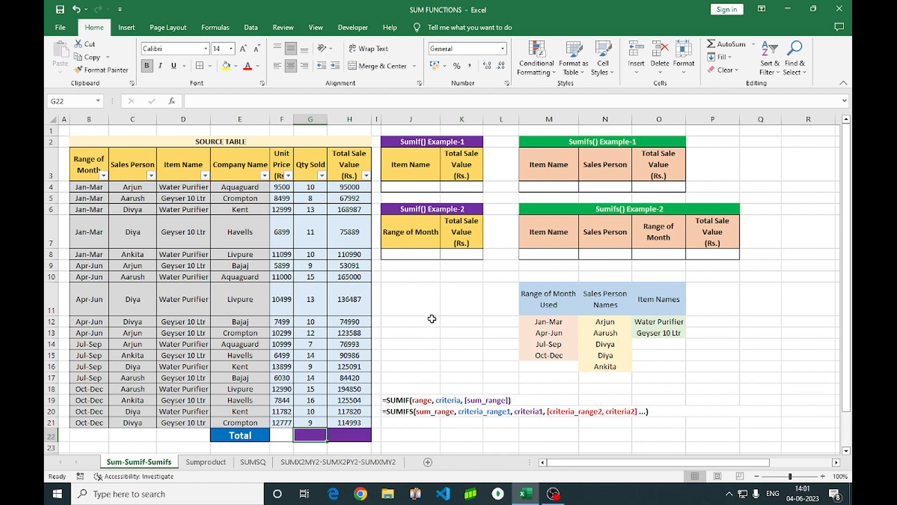
text(=)
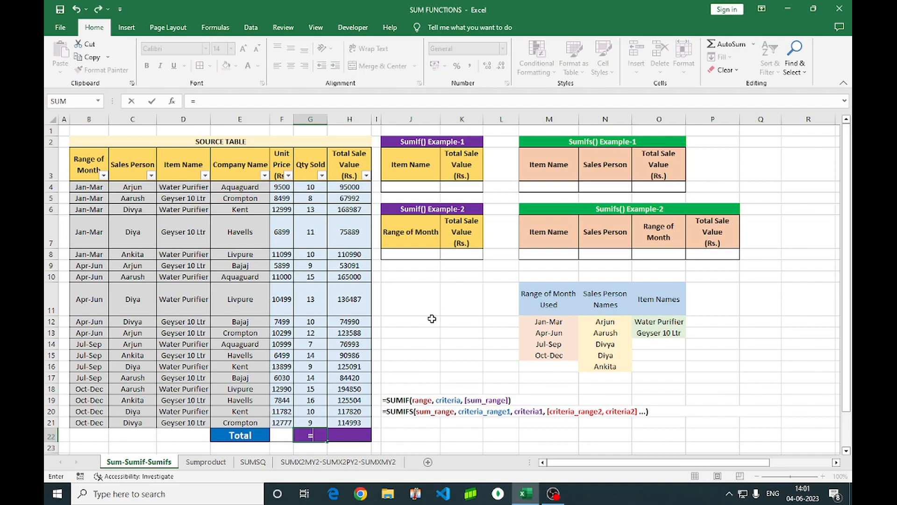
text(subtot)
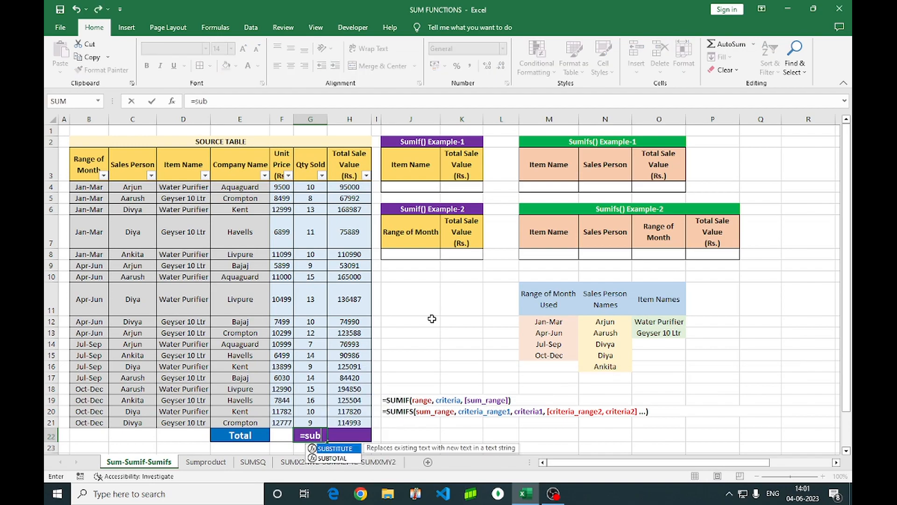
key(Tab)
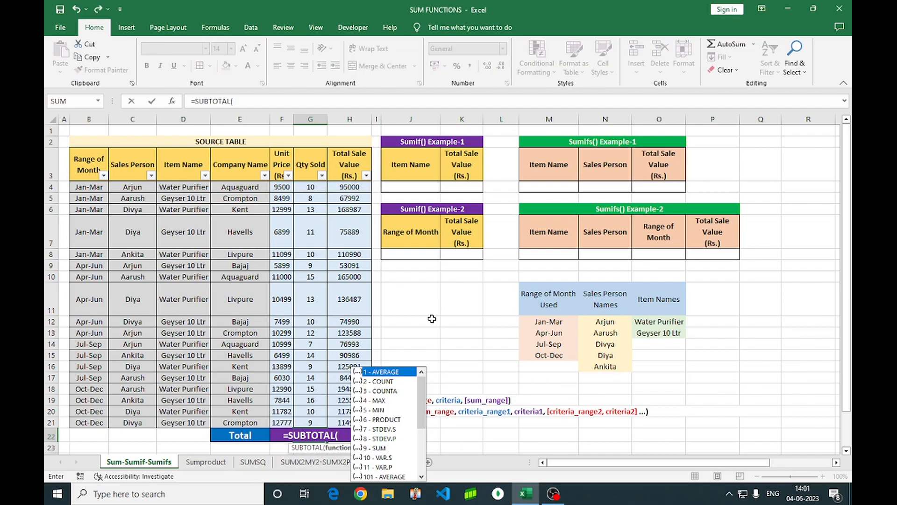
text(9,)
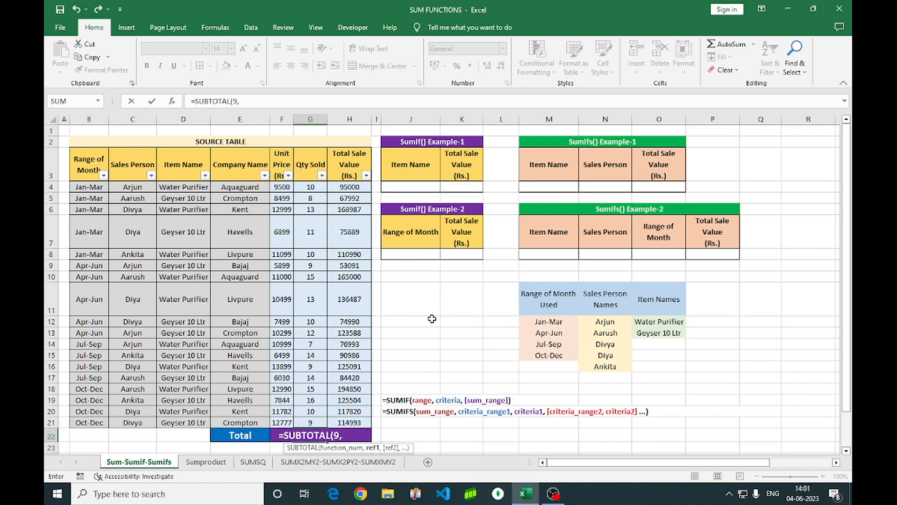
click(311, 189)
key(ctrl+shift+Down)
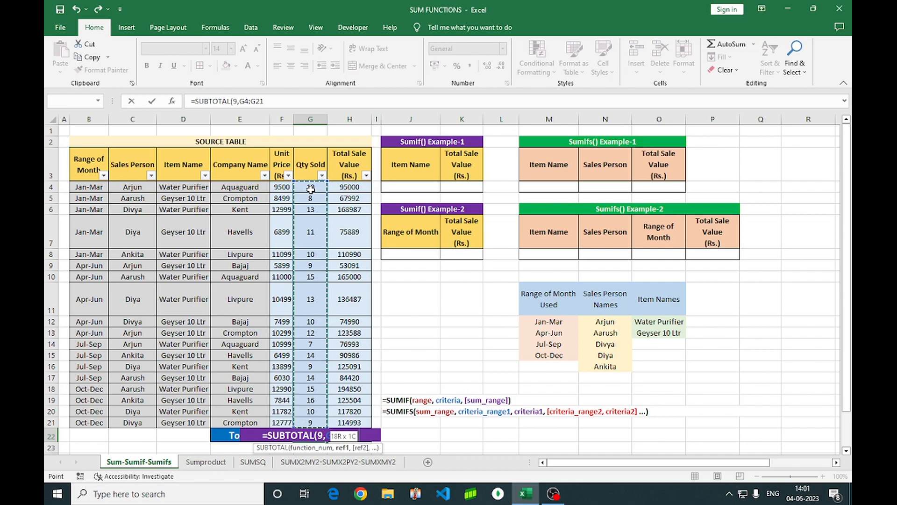
text())
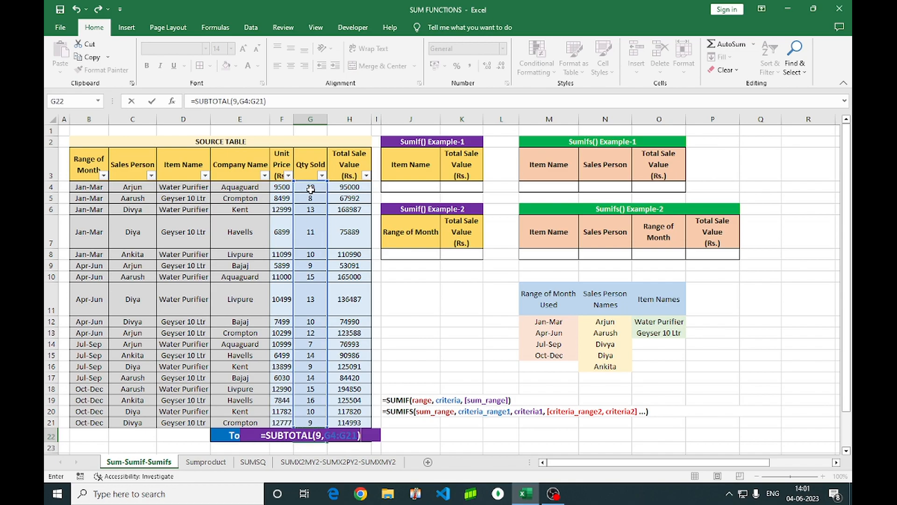
key(Return)
- Fill the G22 SUBTOTAL formula across into H22 to total the Total Sale Value column
key(Up)
key(shift+Right)
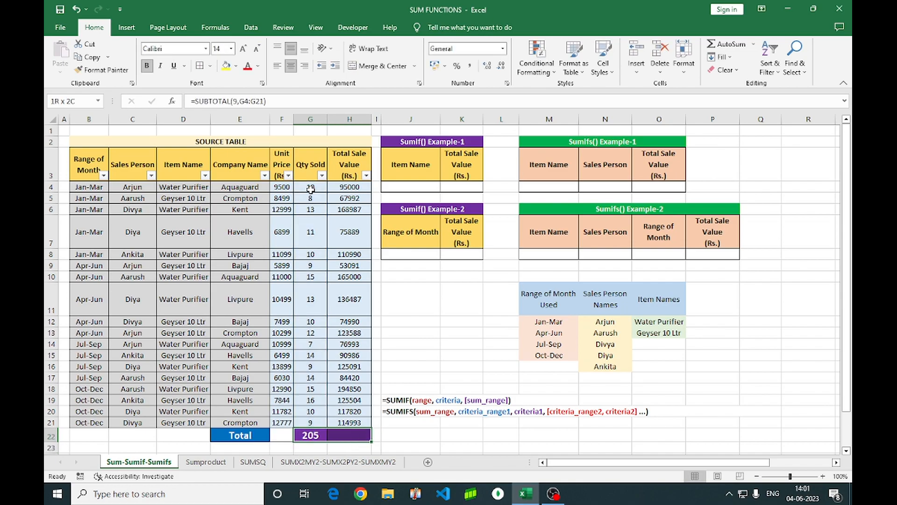
key(ctrl+r)
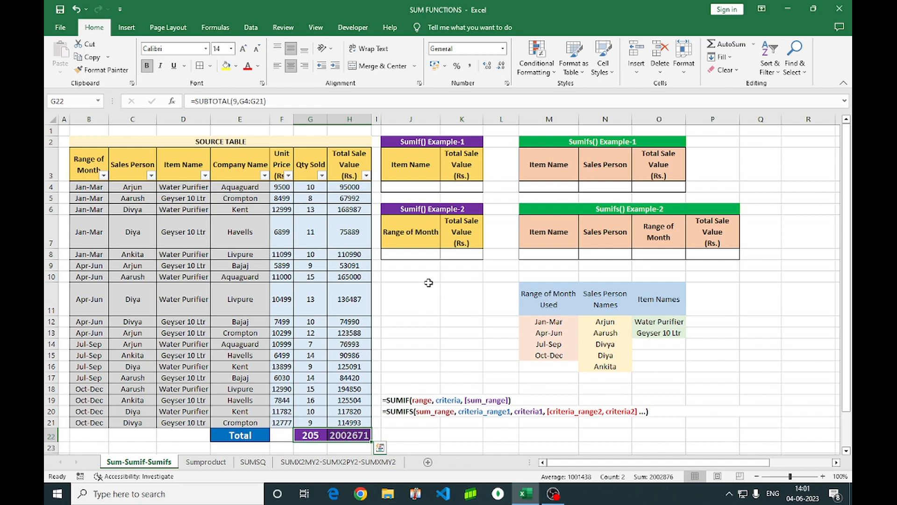
- Examine the SUMIF and SUMIFS example headers, the source table's descriptive columns, the Range of Month list and the SUMIF syntax
click(410, 309)
click(417, 159)
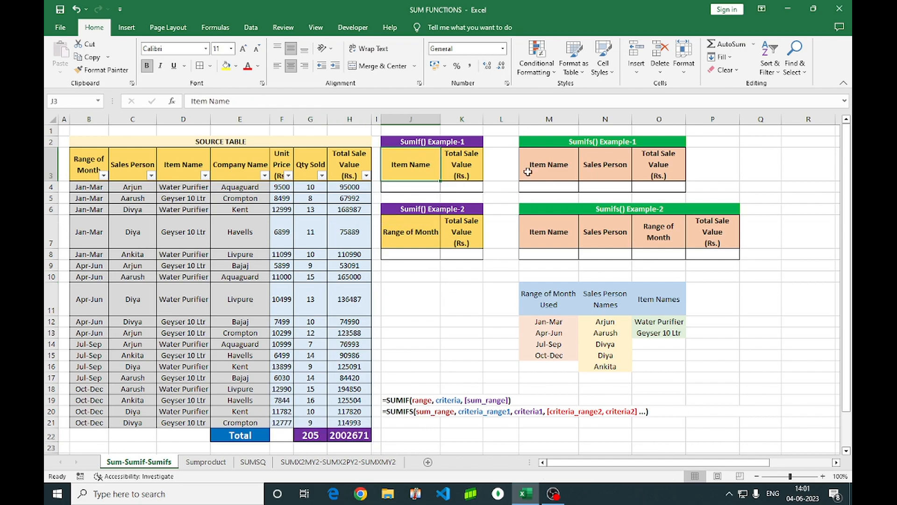
click(558, 171)
click(592, 232)
click(430, 232)
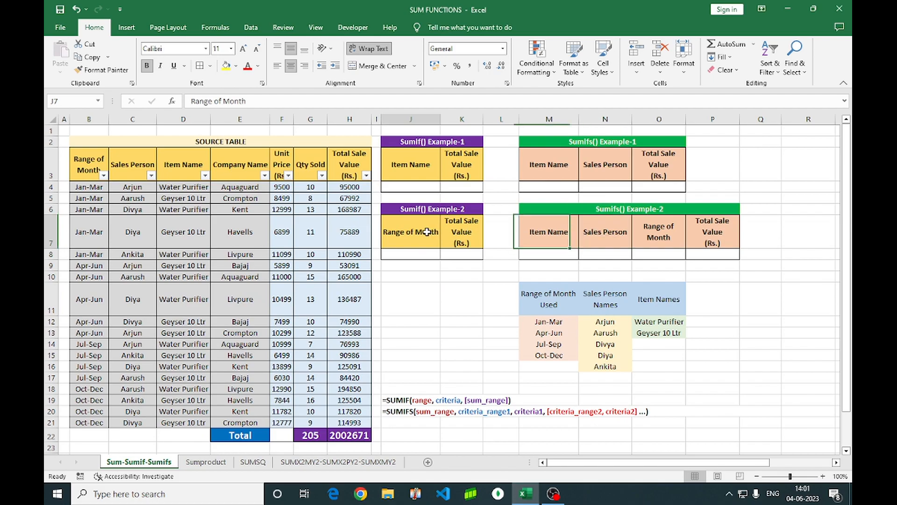
click(468, 235)
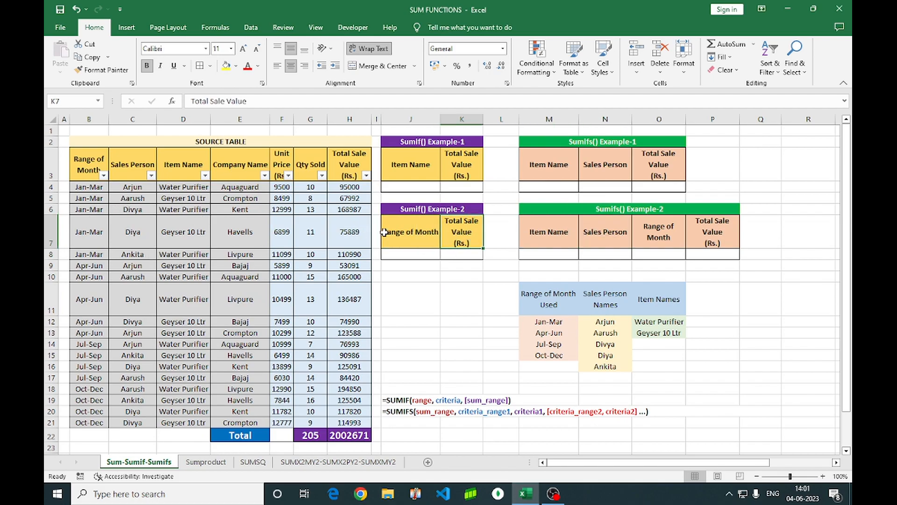
drag(89, 187, 85, 415)
drag(126, 187, 128, 414)
drag(182, 187, 183, 402)
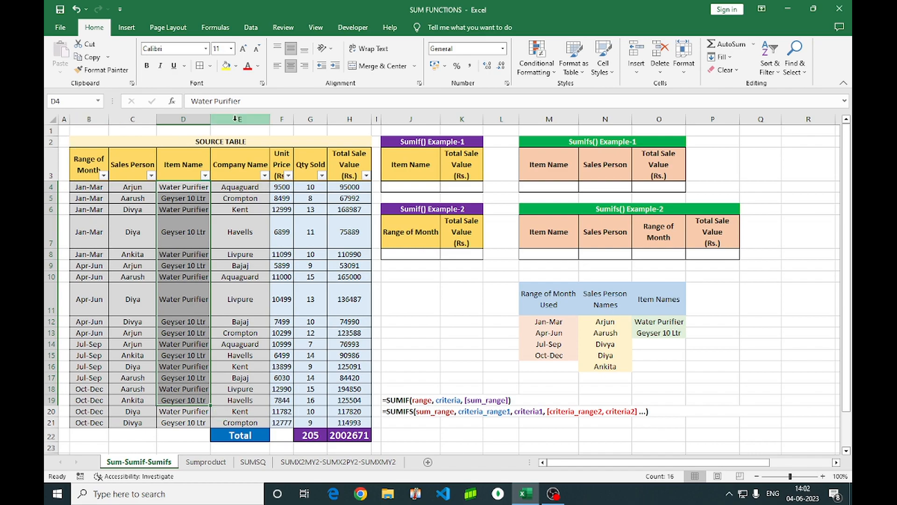
click(240, 187)
drag(240, 213, 255, 366)
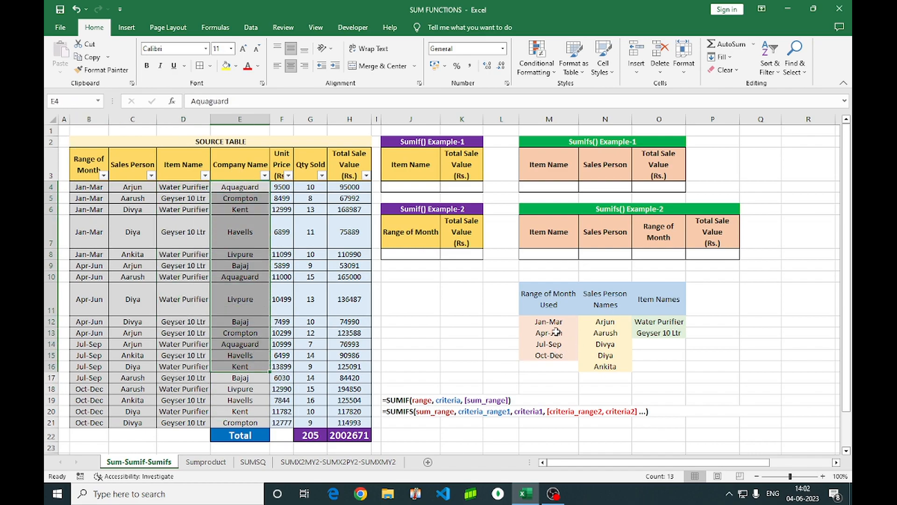
click(540, 322)
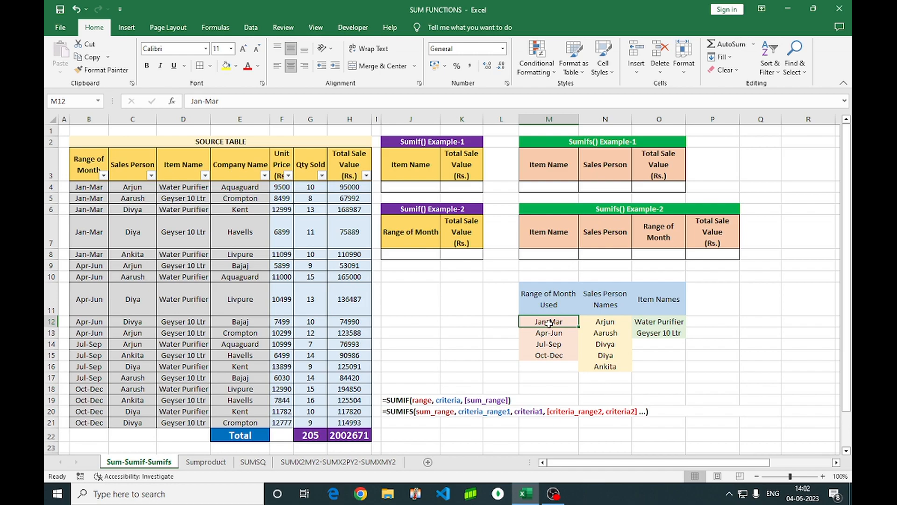
click(415, 186)
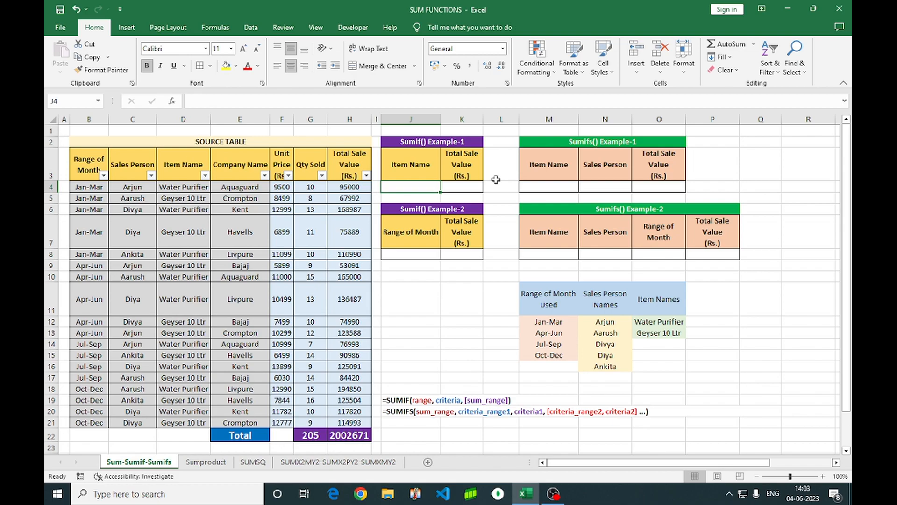
click(413, 397)
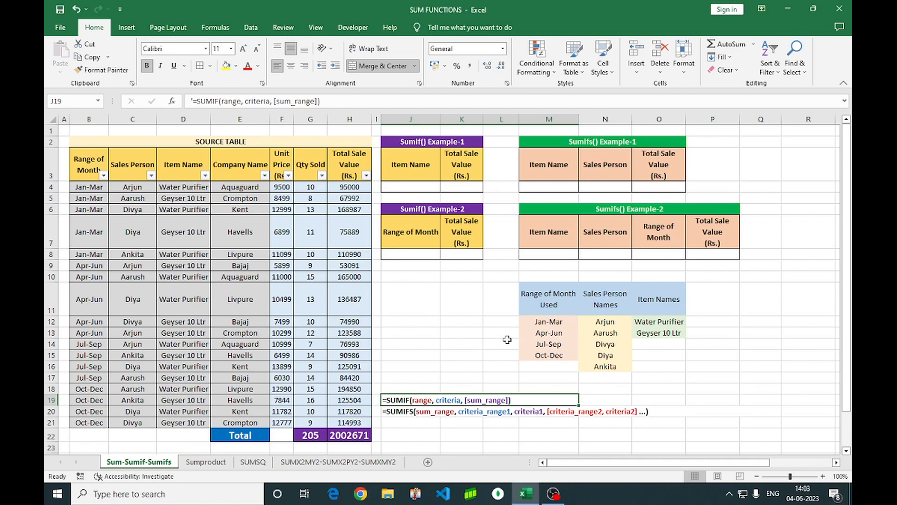
- Add list data validation to the Sumif() Example-1 Item Name cell J4 with source =$O$12:$O$13
click(421, 189)
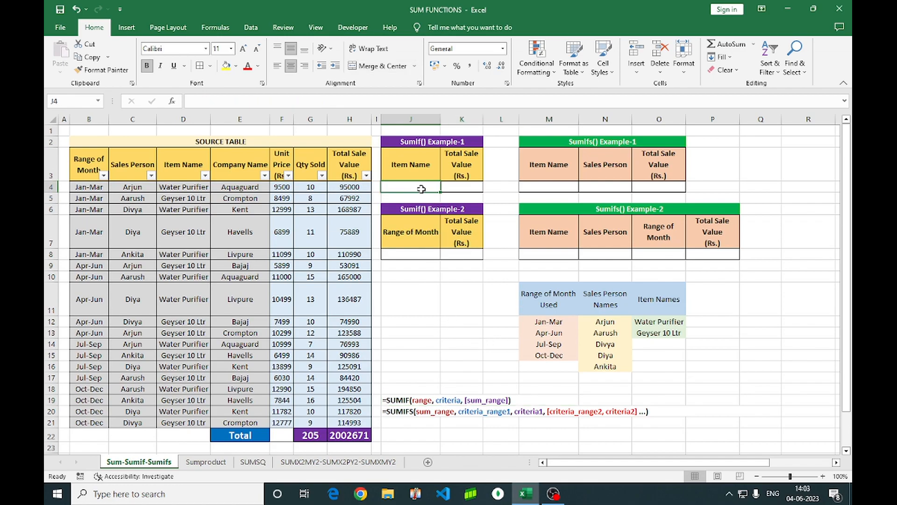
click(251, 30)
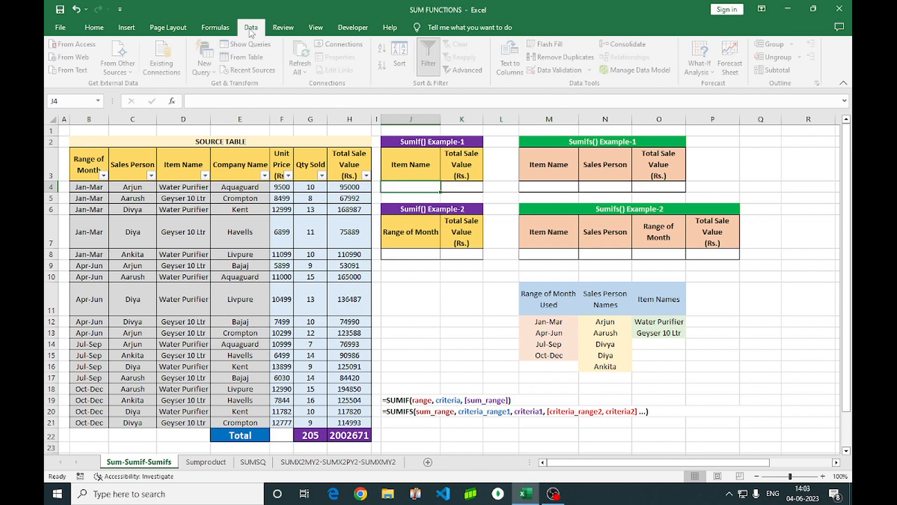
click(560, 74)
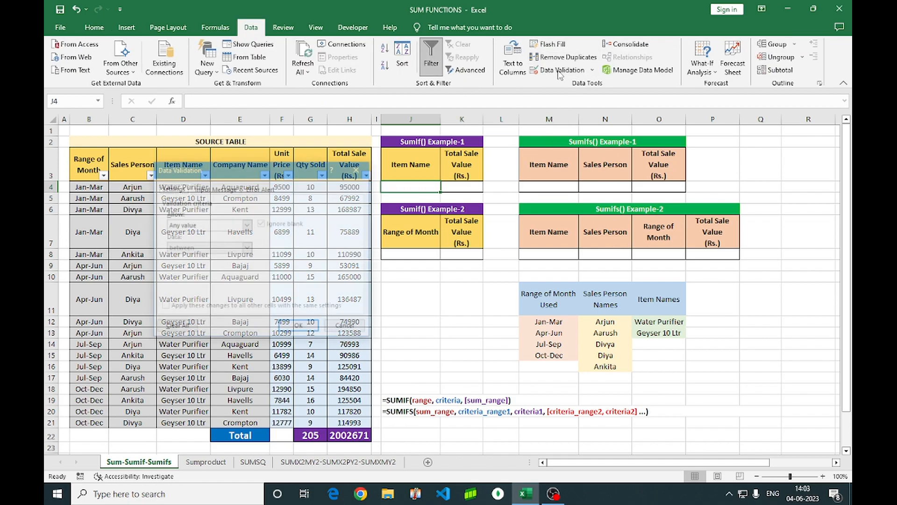
click(230, 227)
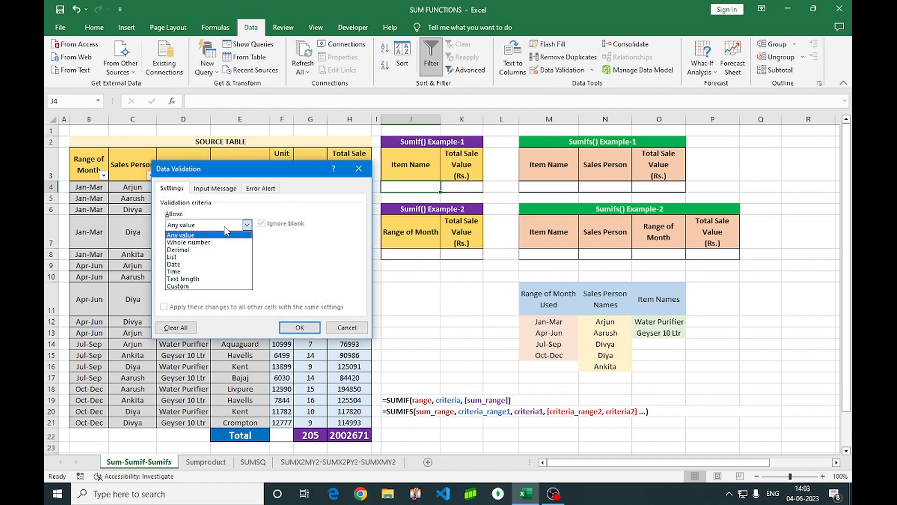
click(195, 258)
click(247, 272)
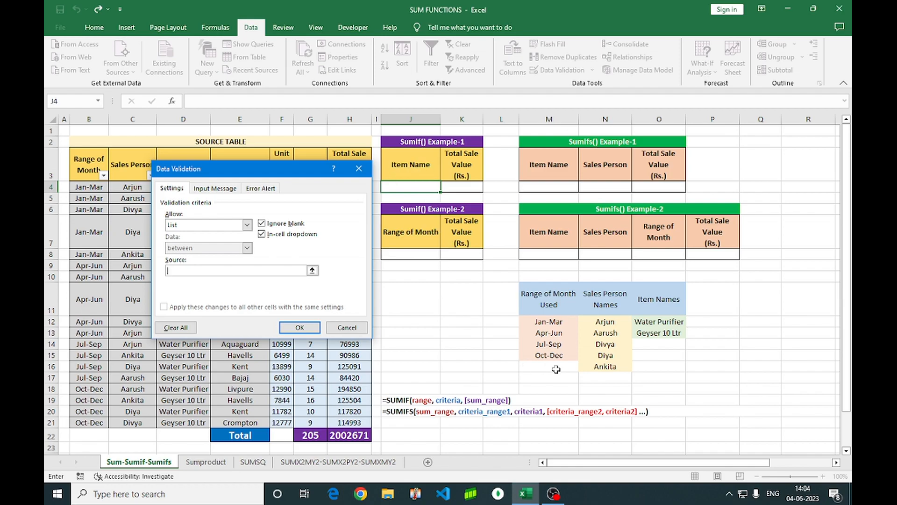
drag(647, 322, 647, 333)
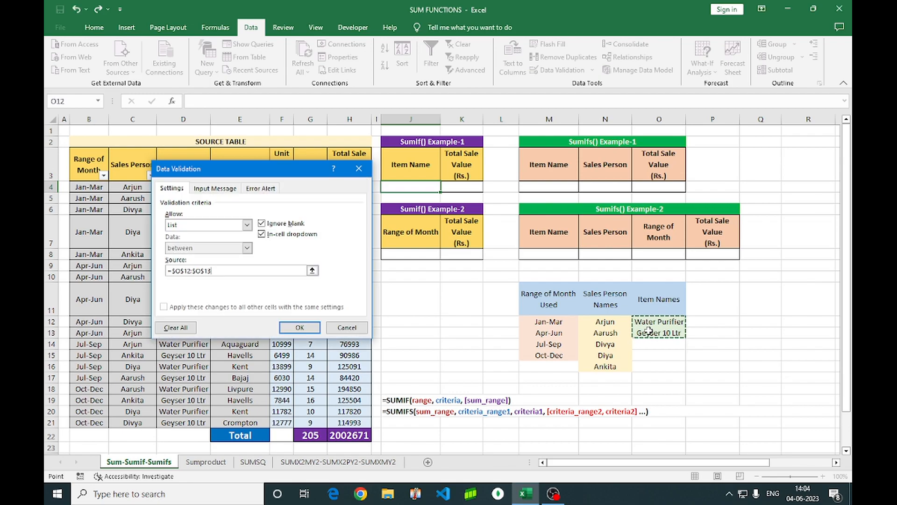
click(308, 332)
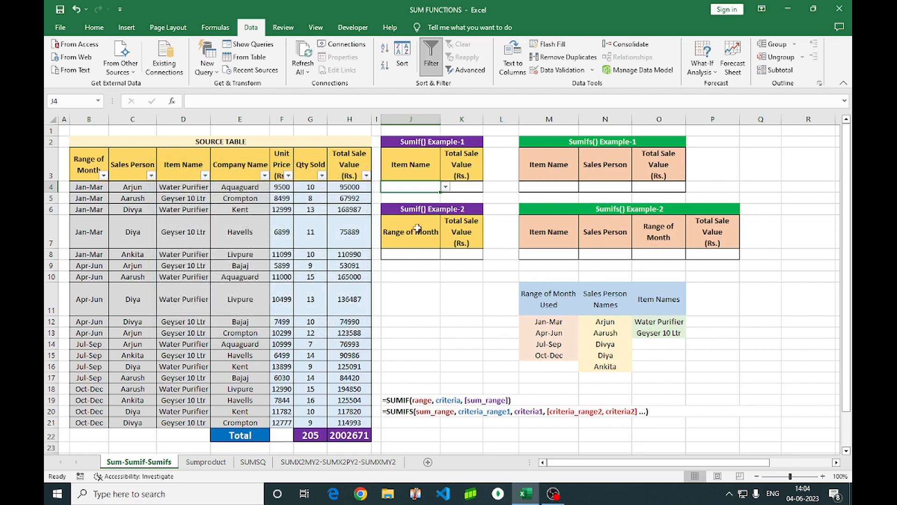
- Check the item choices offered in J4 and pick Geyser 10 Ltr as the Item Name
click(445, 188)
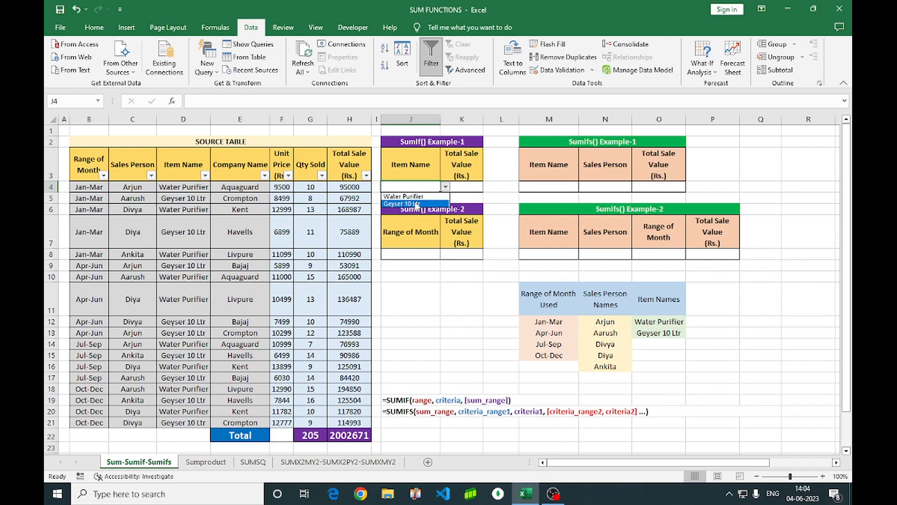
key(Escape)
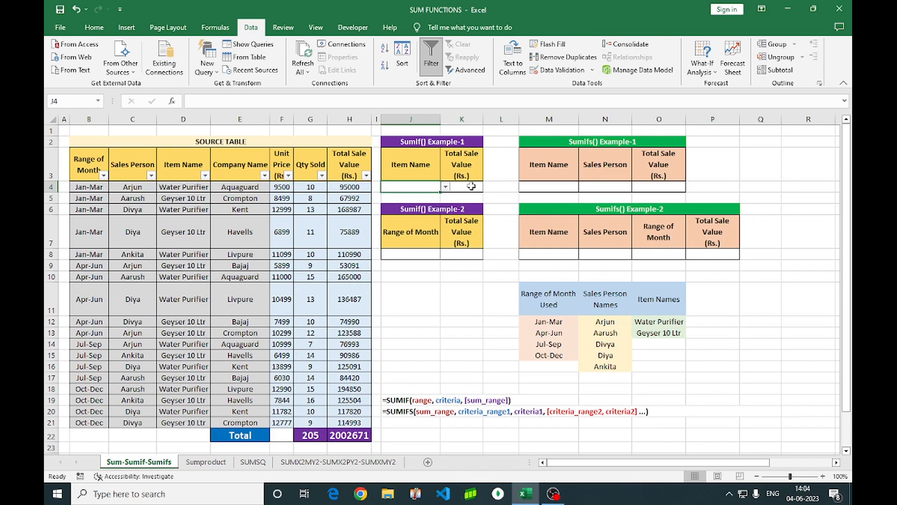
click(469, 186)
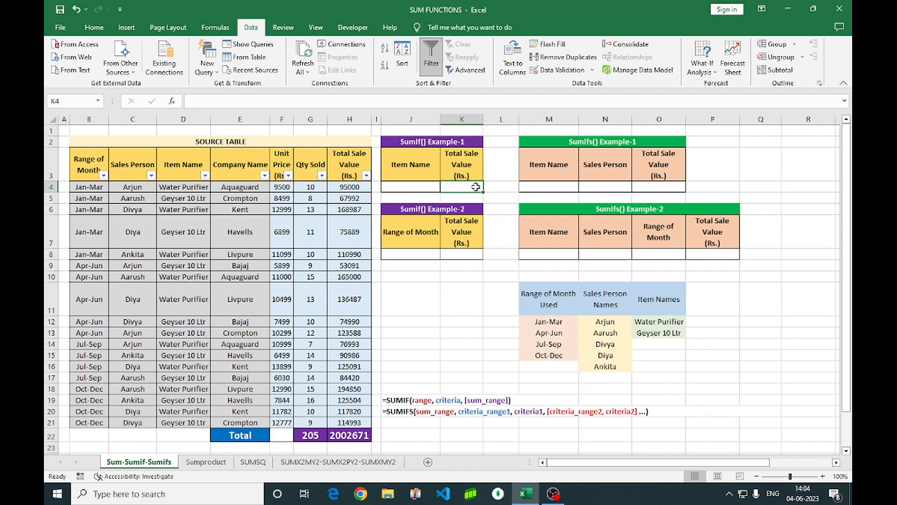
click(427, 186)
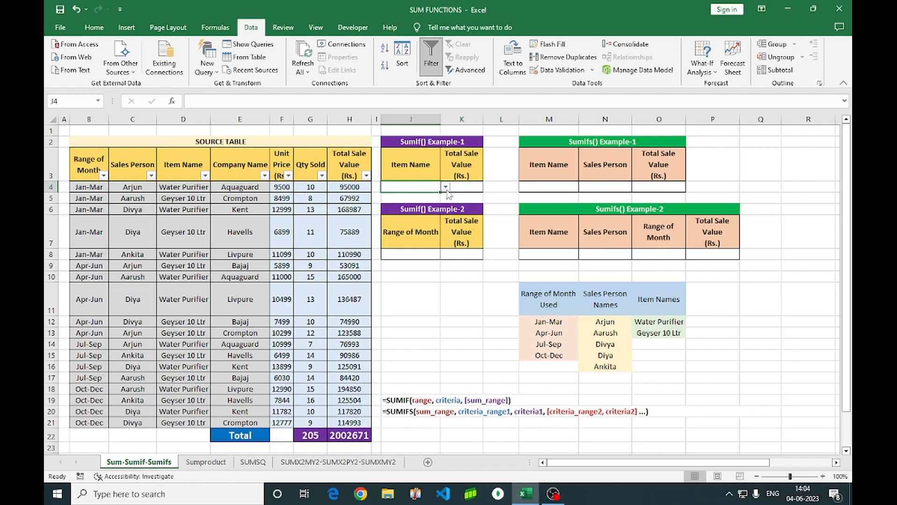
click(445, 188)
click(404, 204)
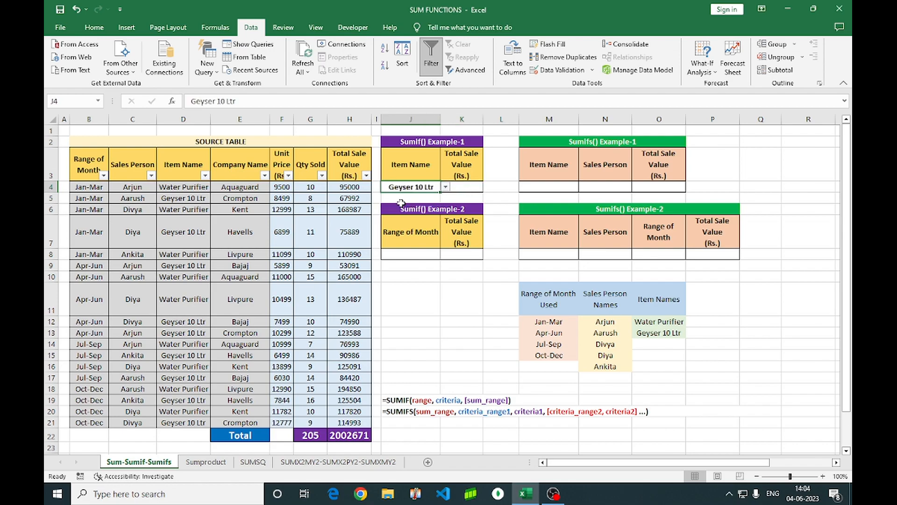
- Total the selected item's sale value in K4 with =SUMIF(D4:D21,J4,H4:H21)
click(464, 189)
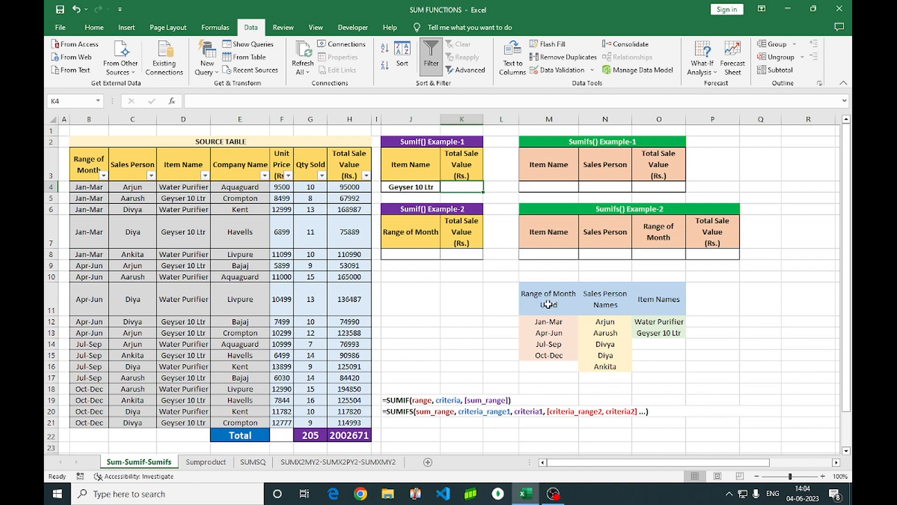
text(=)
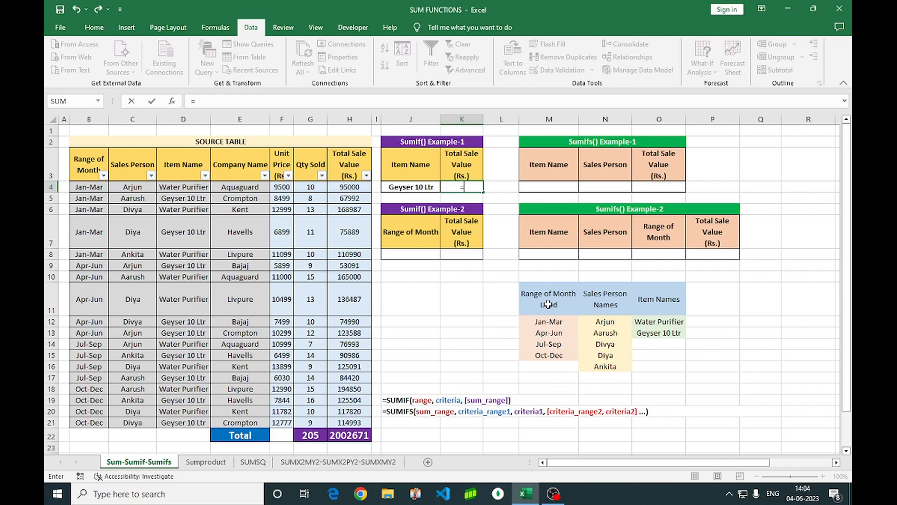
text(sumif)
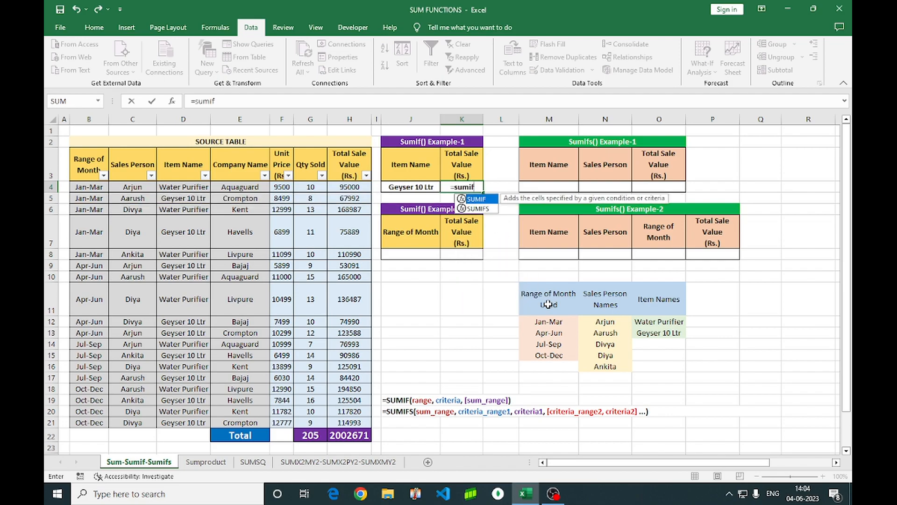
key(Tab)
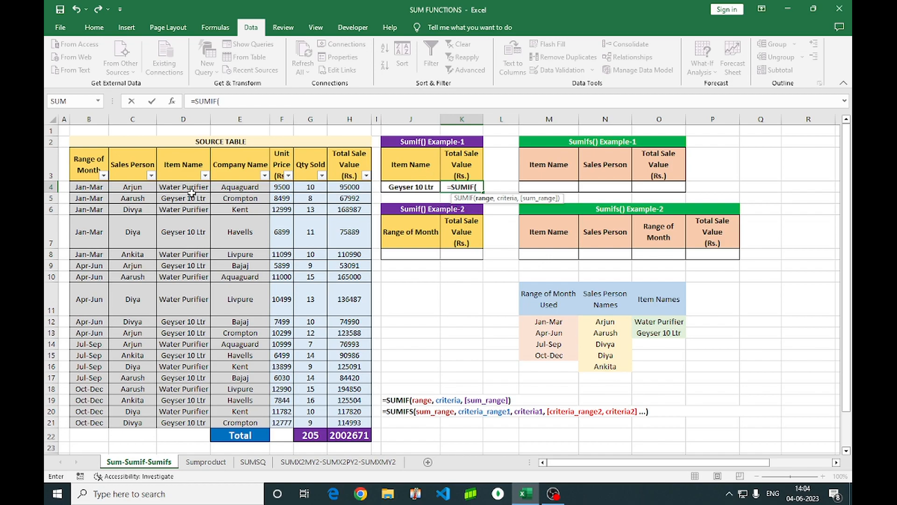
drag(189, 187, 188, 423)
text(,)
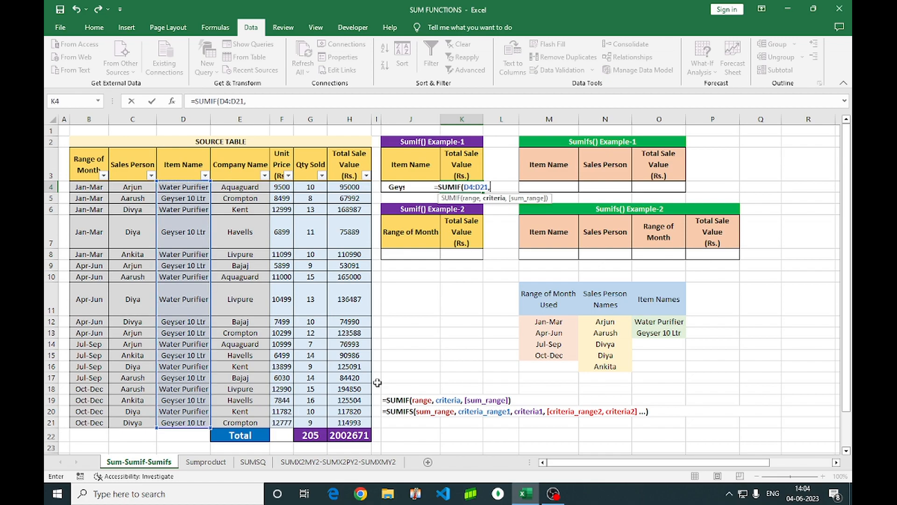
click(392, 186)
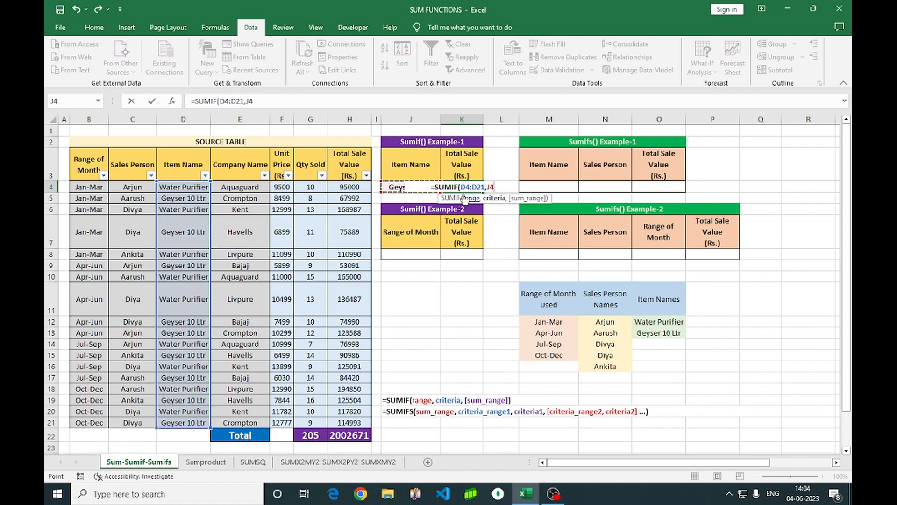
text(,)
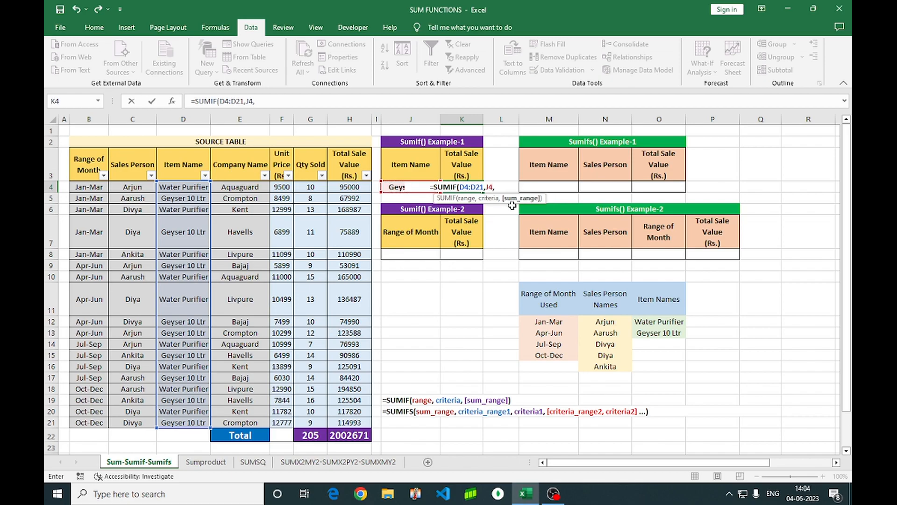
drag(346, 187, 351, 423)
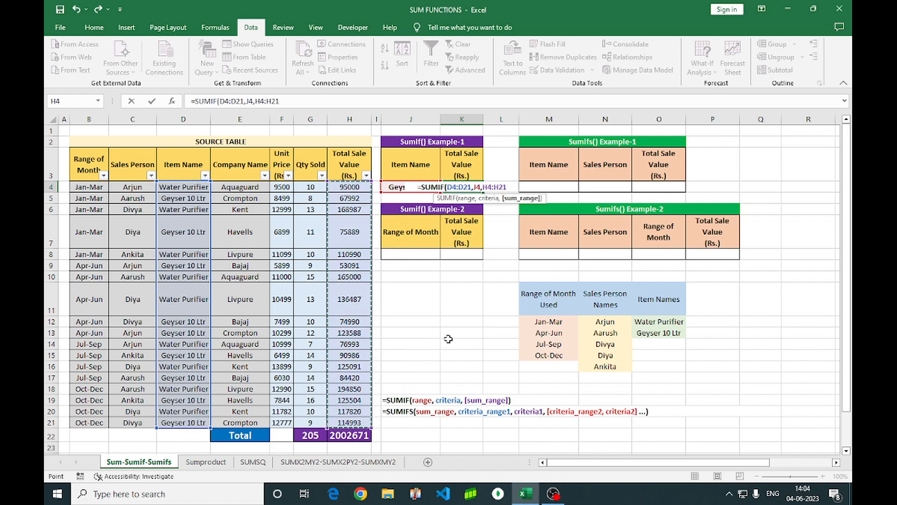
text())
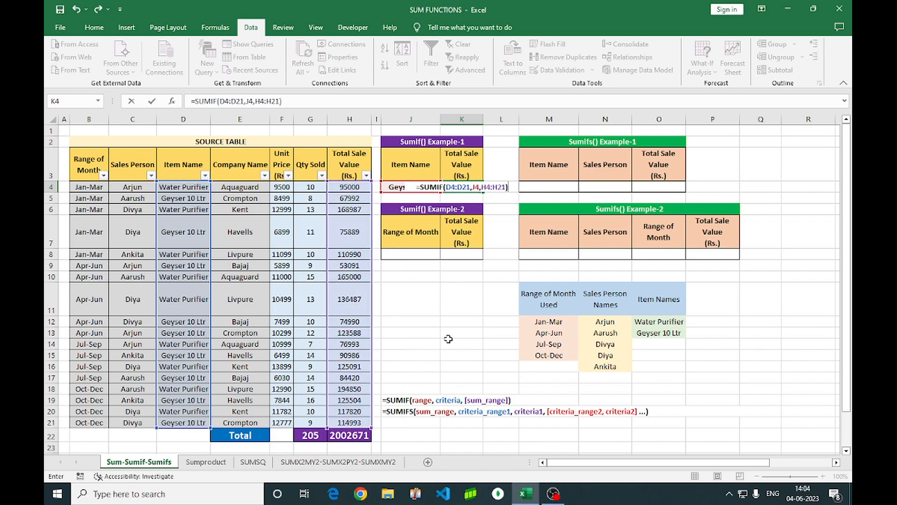
key(Return)
- Copy the SUMIF result from K4 and paste it into J22 as a static value
click(461, 188)
key(ctrl+c)
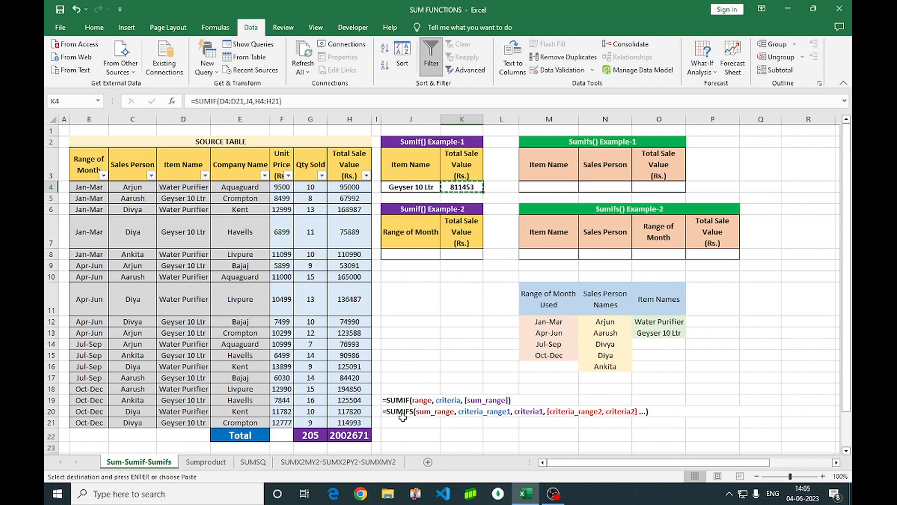
click(409, 432)
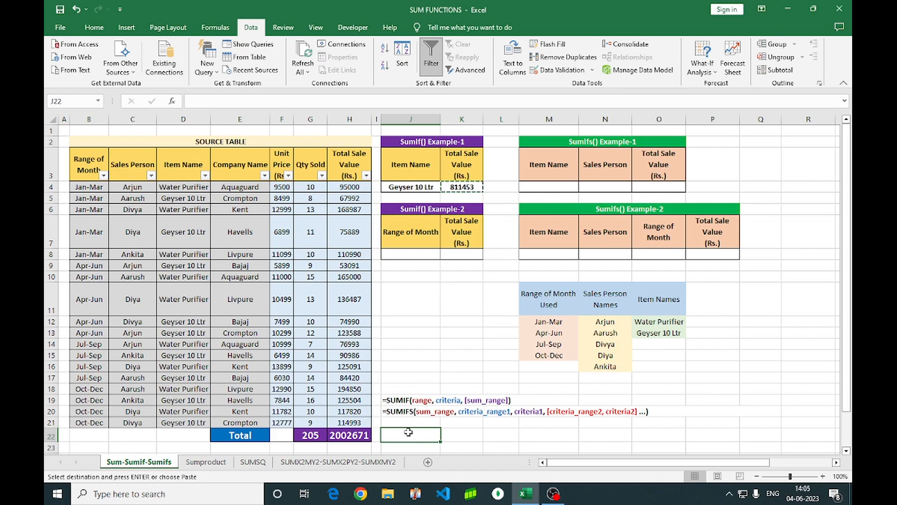
key(ctrl+alt+v)
key(Down)
key(Down)
key(Return)
key(Escape)
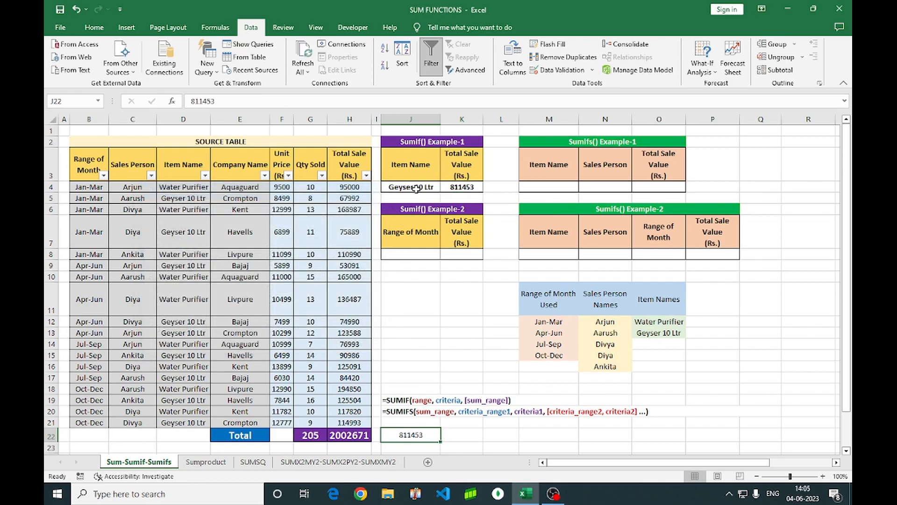
- Filter the source table's Item Name column to Geyser 10 Ltr only and compare the H22 subtotal with J22
click(206, 176)
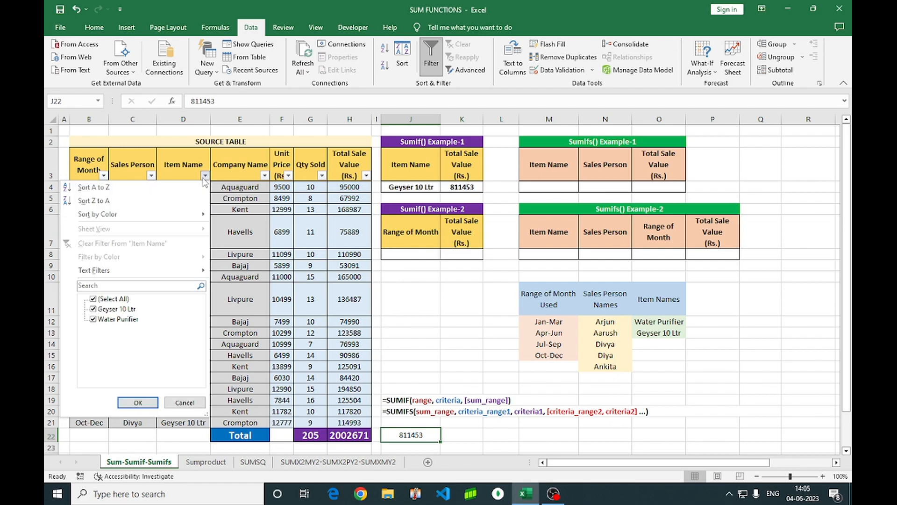
click(93, 319)
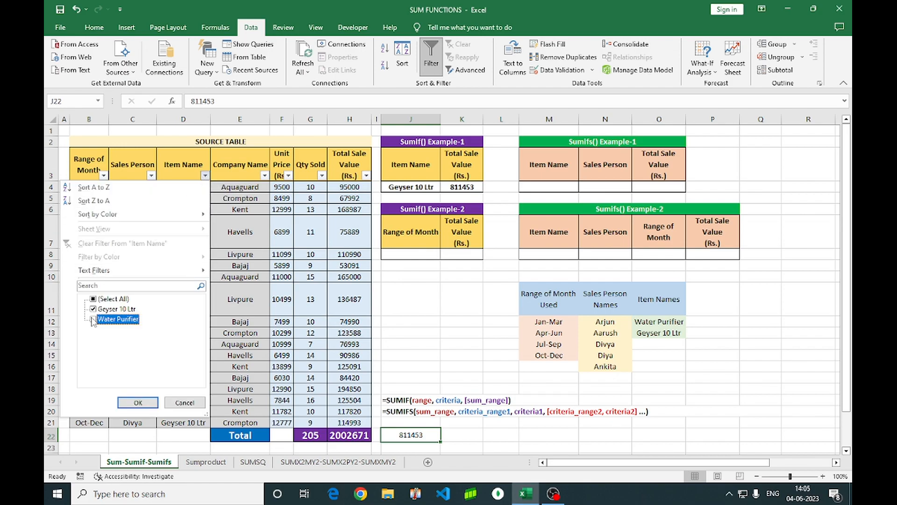
click(138, 402)
click(343, 315)
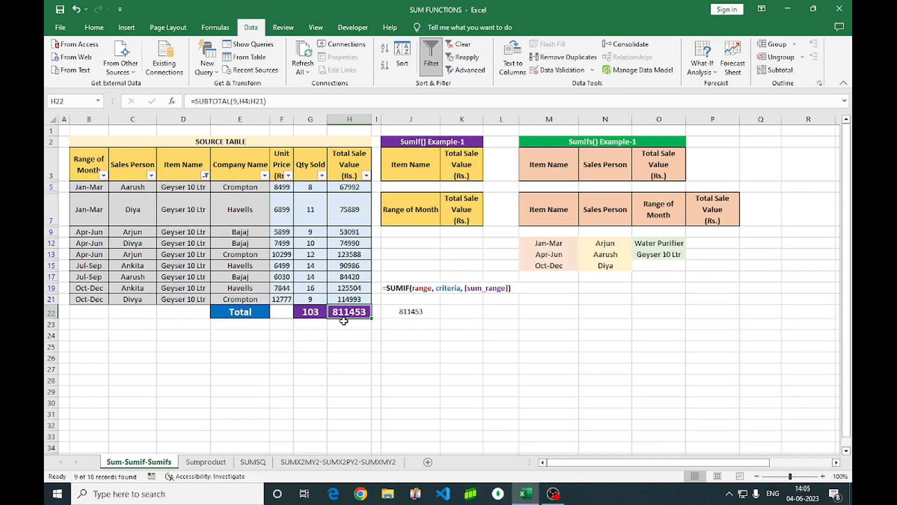
ctrl+click(404, 316)
click(432, 354)
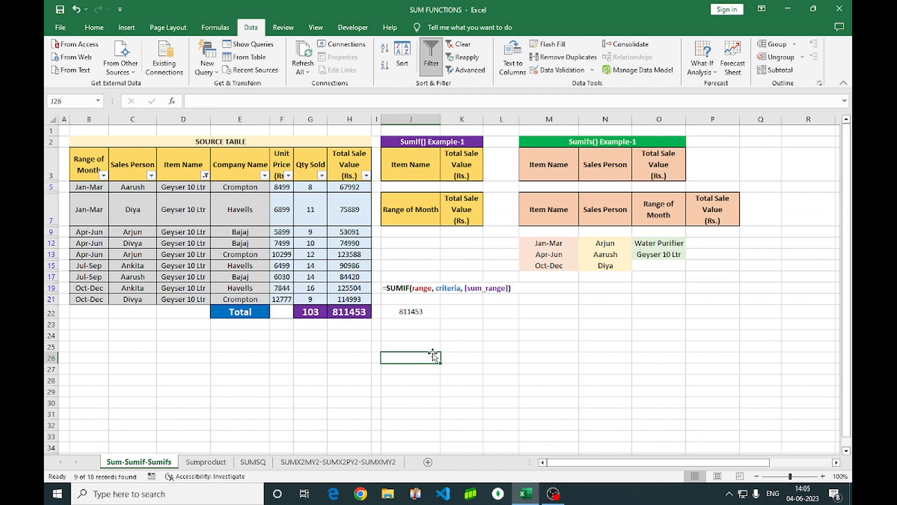
- Remove the Item Name filter by selecting all items again
click(205, 175)
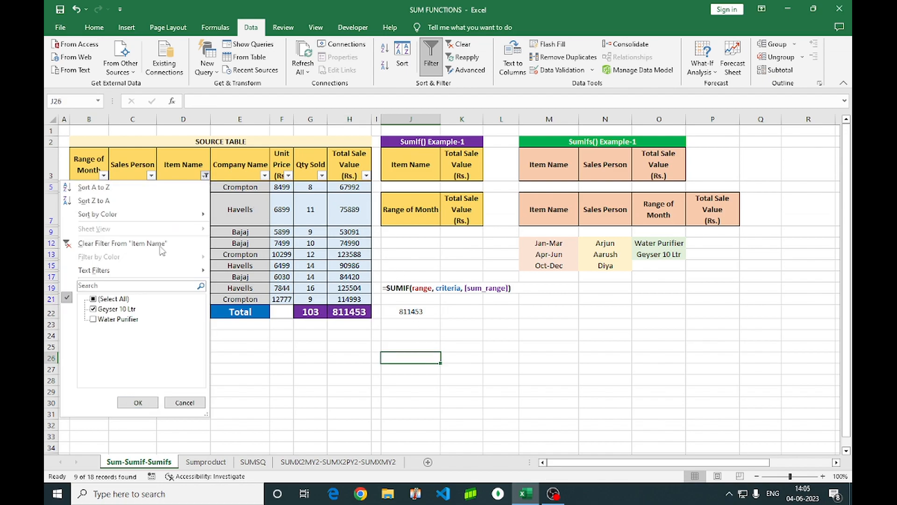
click(95, 299)
click(137, 403)
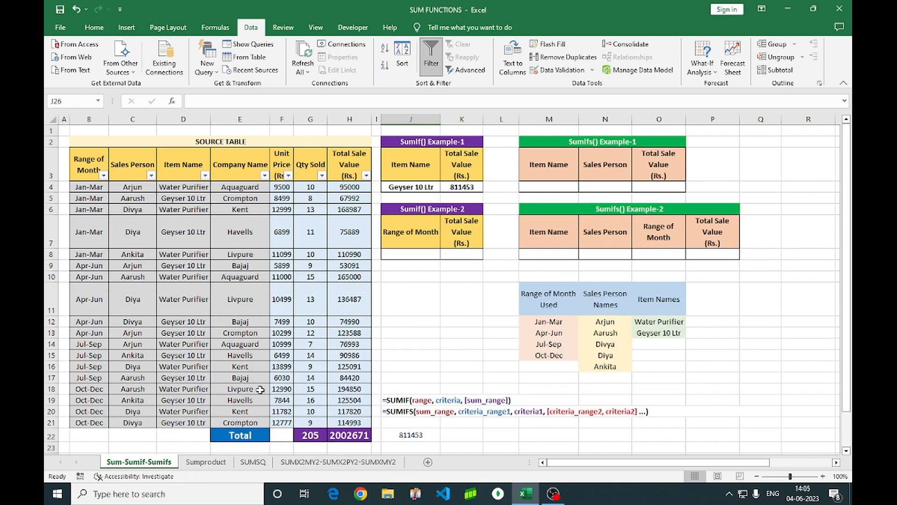
click(444, 305)
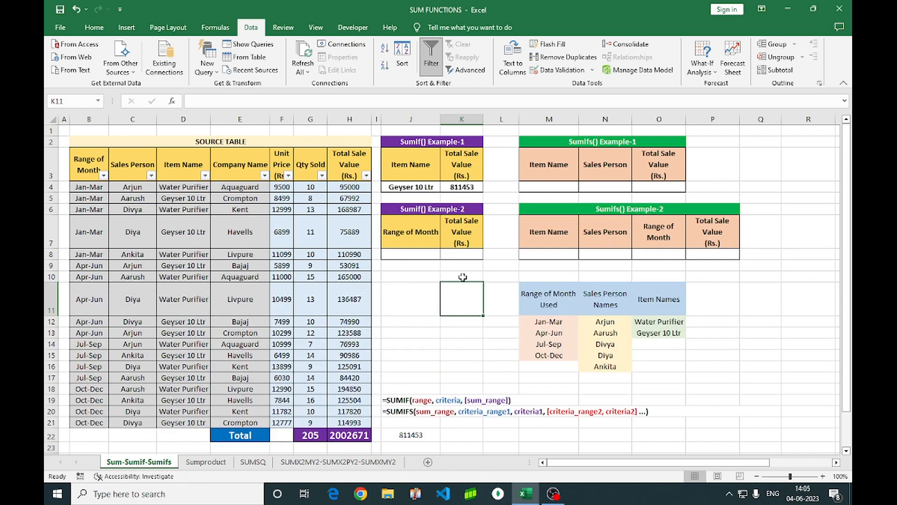
- Change the Sumif() Example-1 Item Name in J4 to Water Purifier
click(434, 188)
click(445, 187)
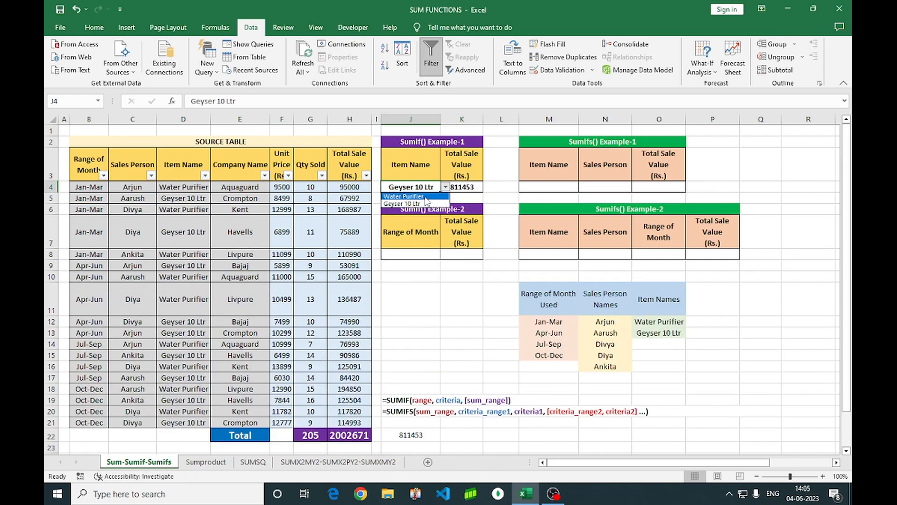
click(425, 197)
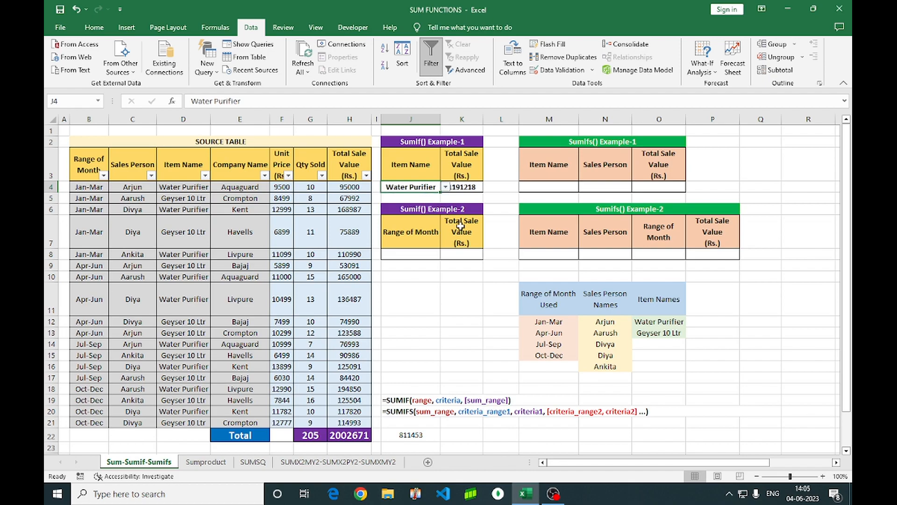
- Copy the Water Purifier SUMIF result from K4 and paste it into J22 as a static value
click(470, 188)
key(ctrl+c)
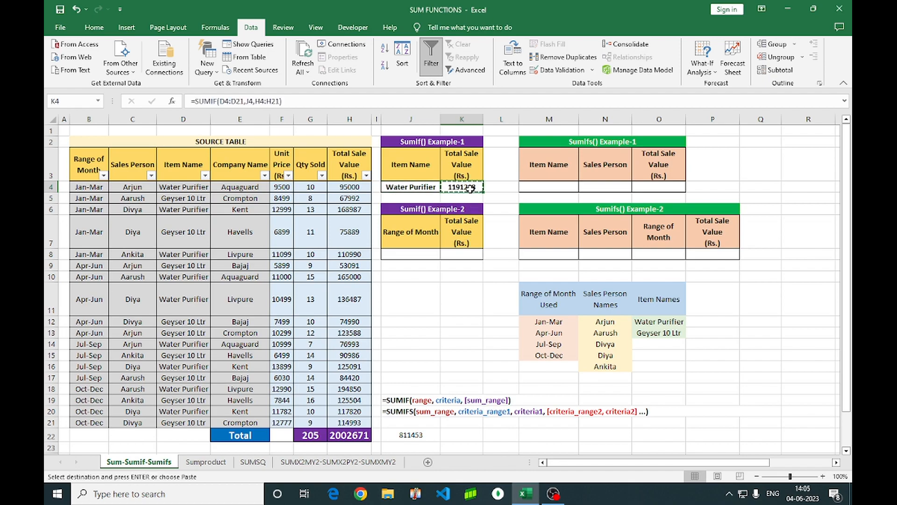
click(411, 434)
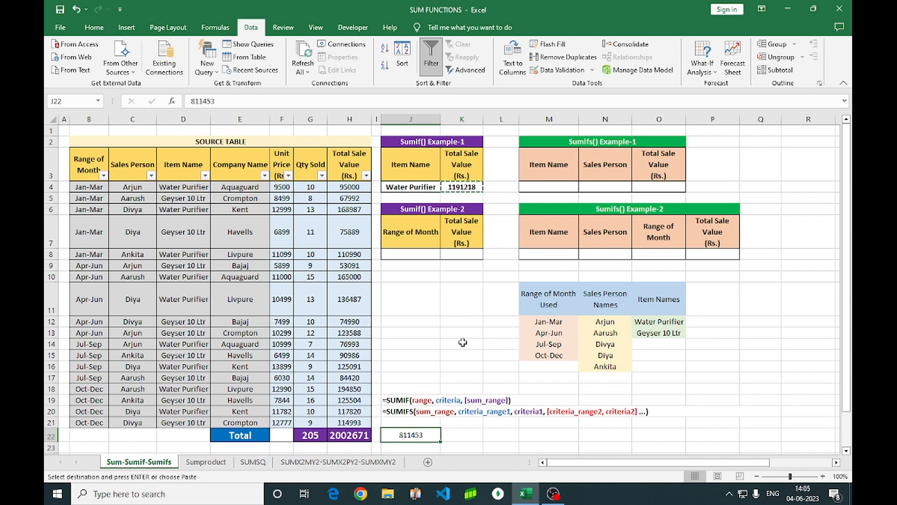
key(ctrl+alt+v)
key(Down)
key(Down)
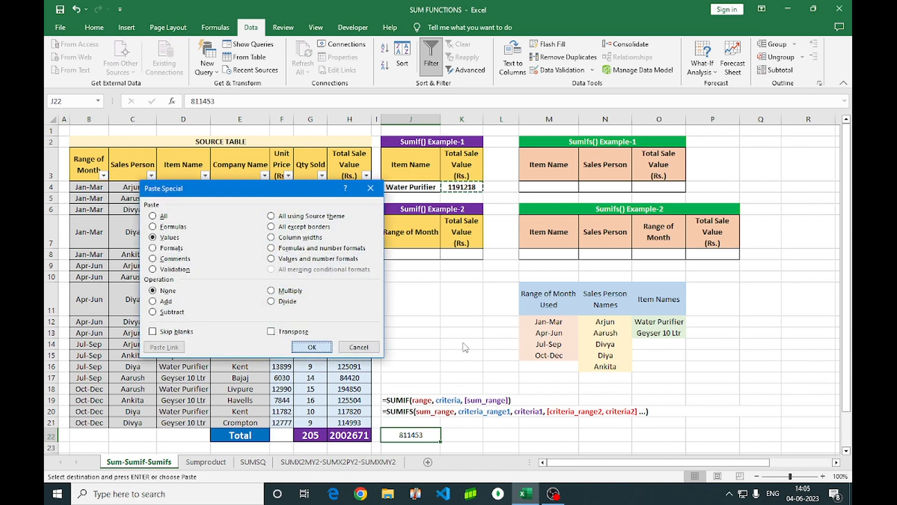
key(Return)
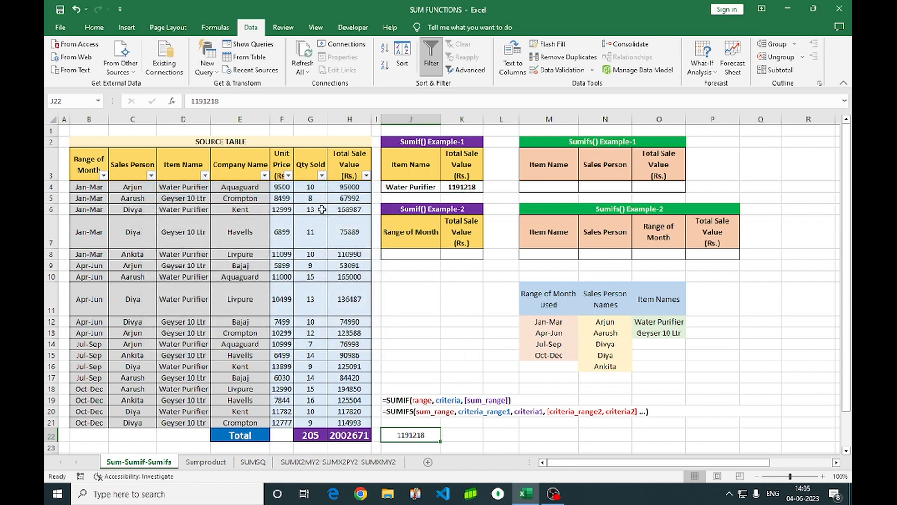
- Filter the source table's Item Name column to Water Purifier only and compare the H22 subtotal with J22
click(205, 175)
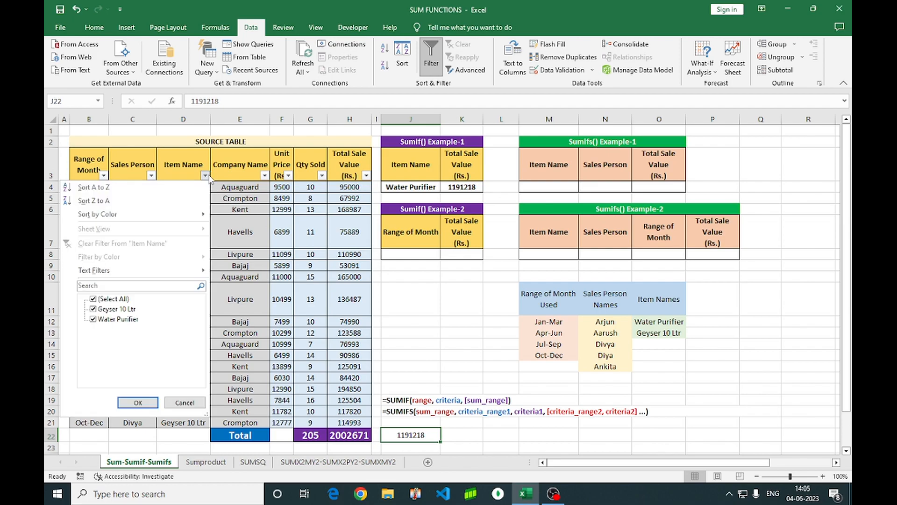
click(93, 309)
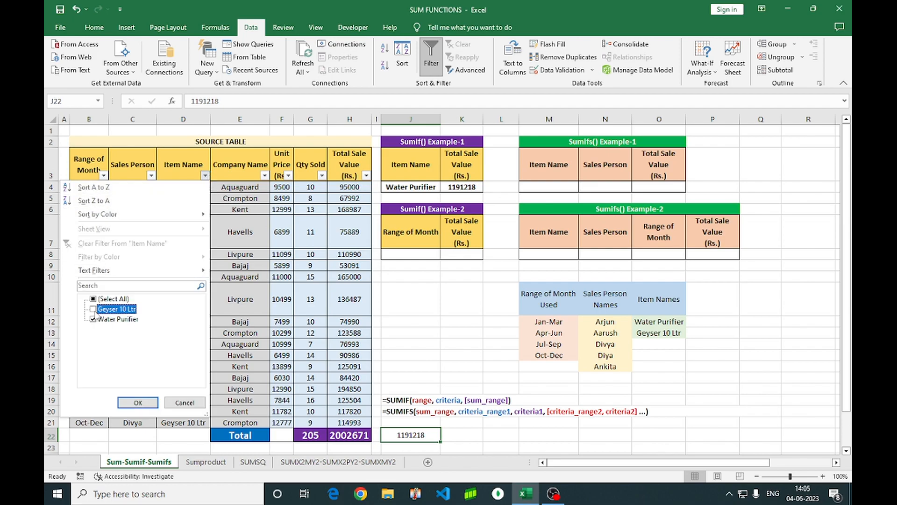
click(138, 403)
click(363, 314)
ctrl+click(406, 313)
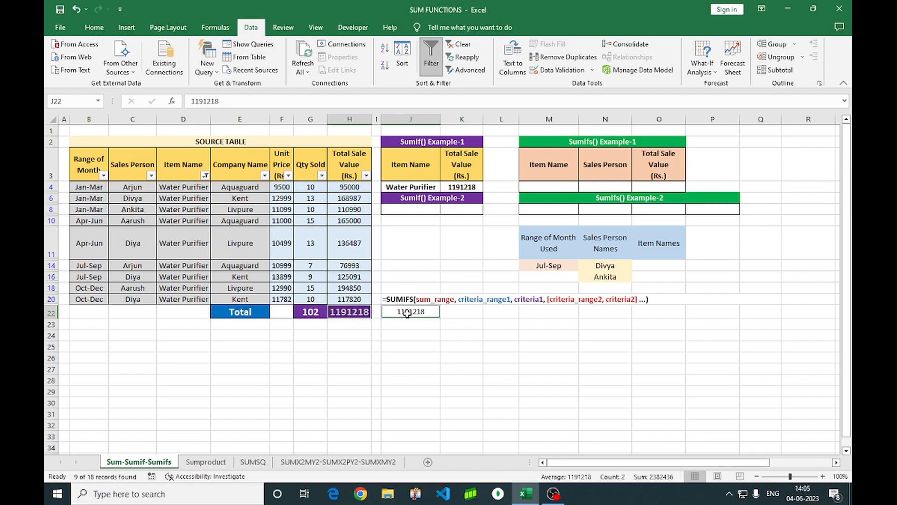
click(478, 362)
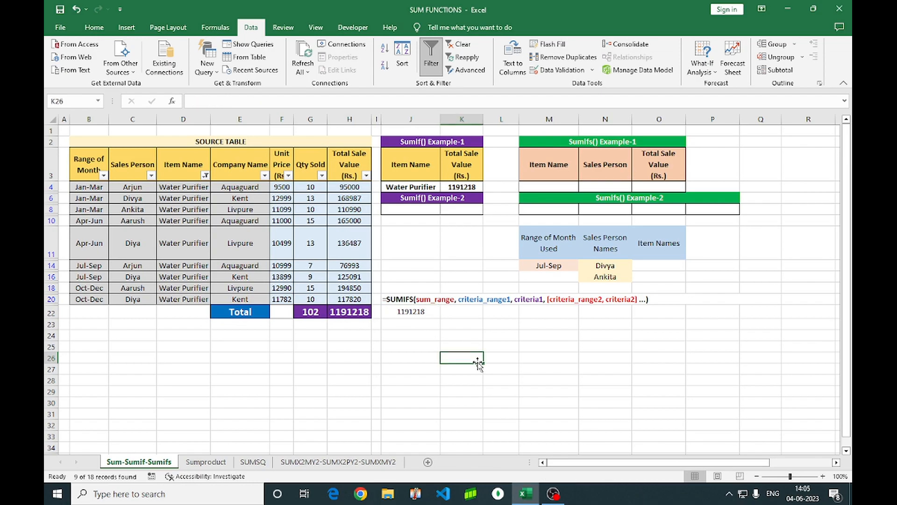
- Clear the Water Purifier filter by selecting all entries in the Item Name column again
click(205, 176)
click(93, 299)
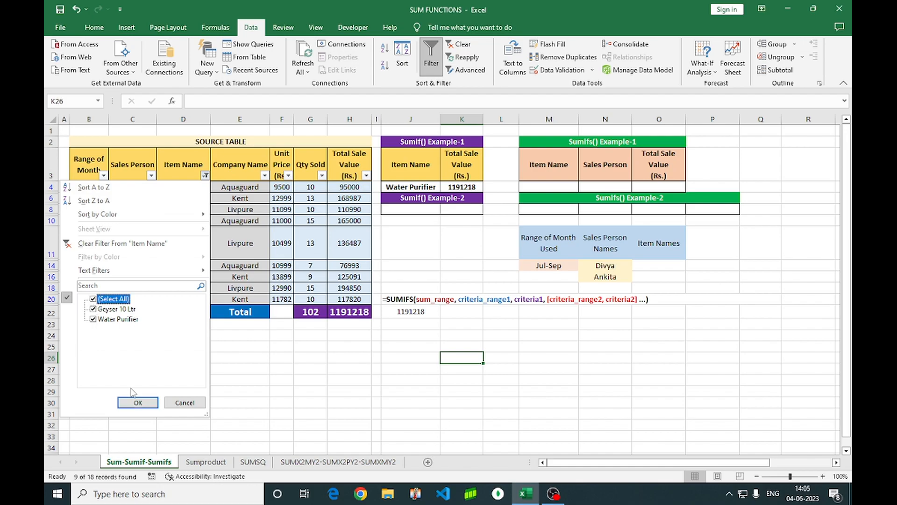
click(137, 402)
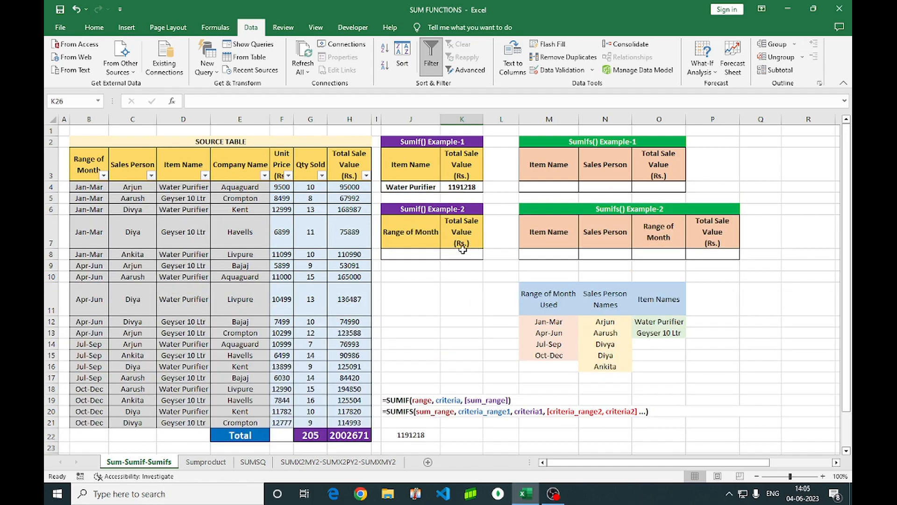
- Add a list data validation to the Sumif() Example-2 Range of Month cell J8, using $M$12:$M$15 as source
click(413, 253)
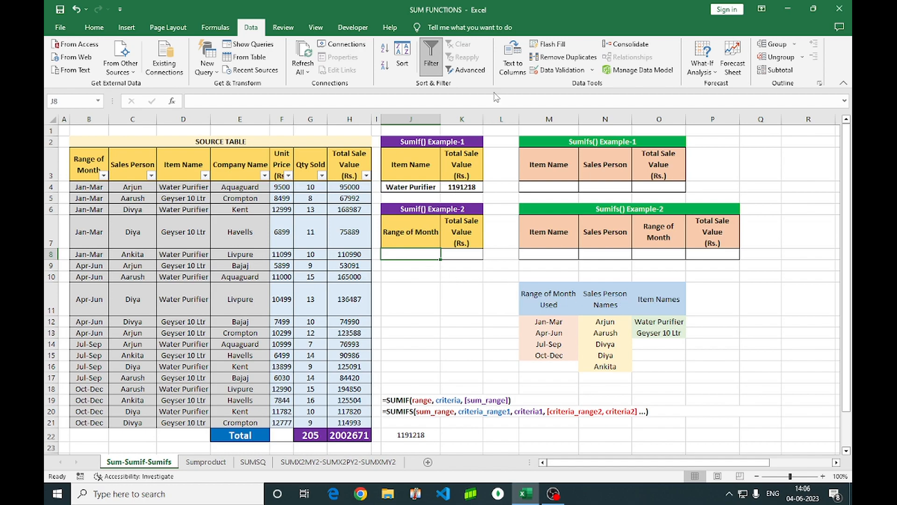
click(556, 69)
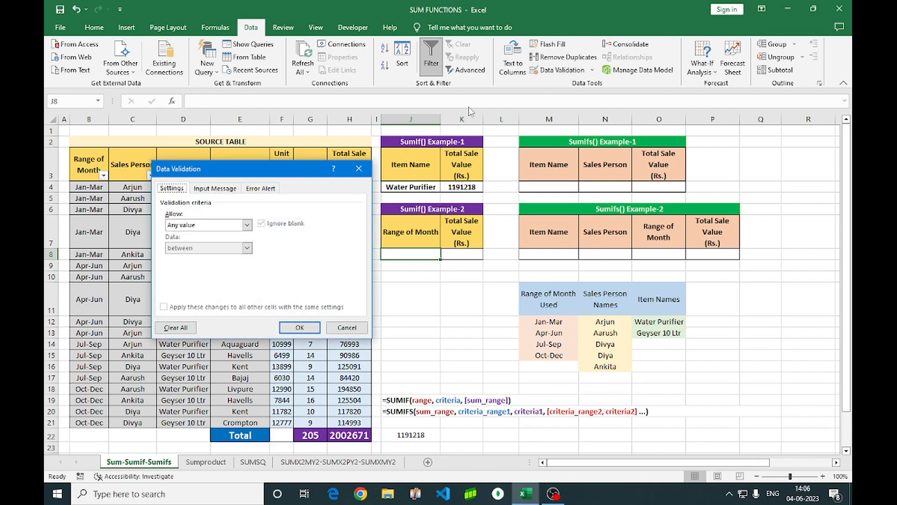
click(241, 223)
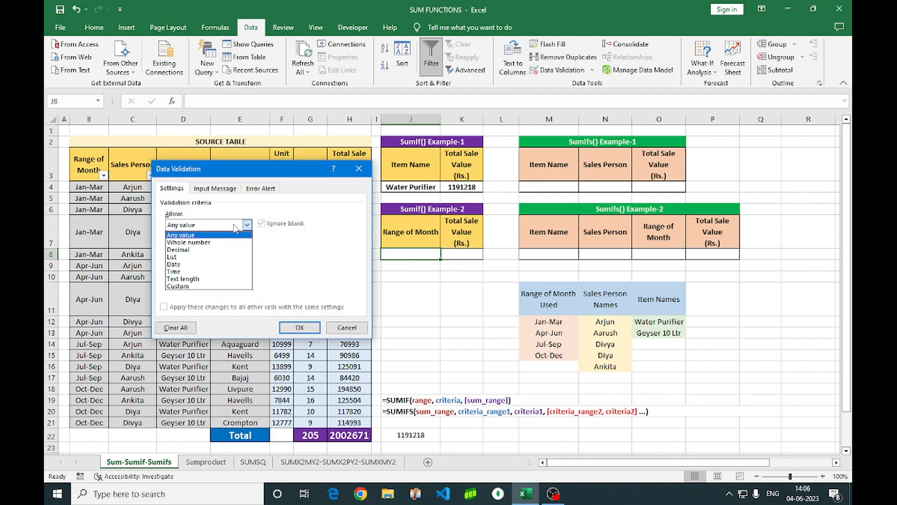
click(180, 262)
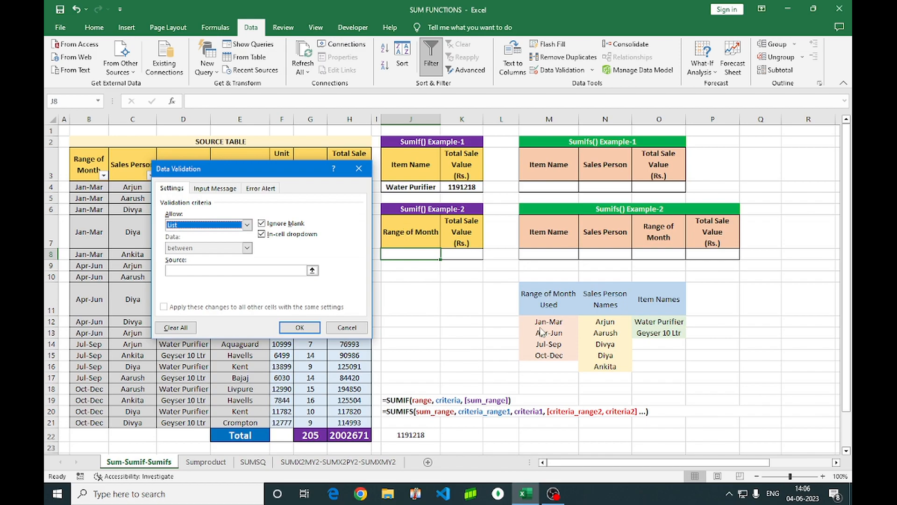
click(240, 270)
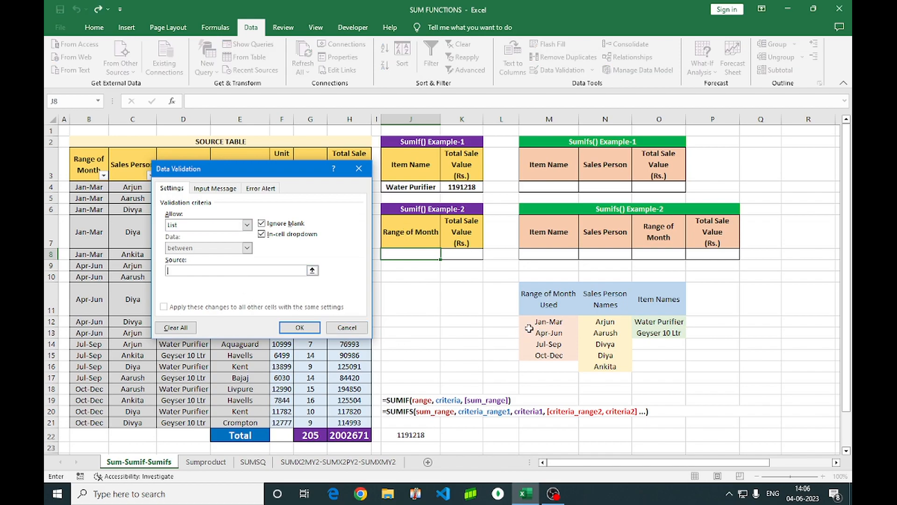
drag(531, 321, 549, 355)
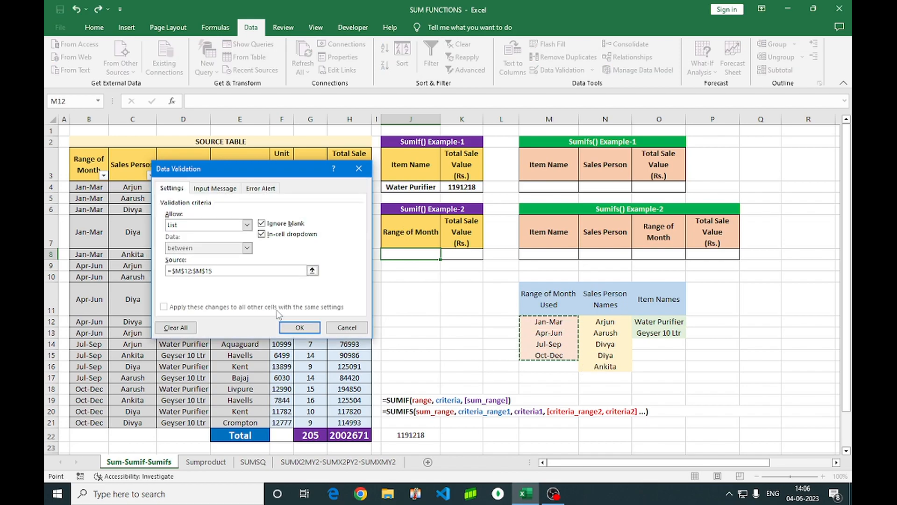
click(299, 328)
click(407, 297)
- Choose Apr-Jun as the Range of Month in J8
click(433, 255)
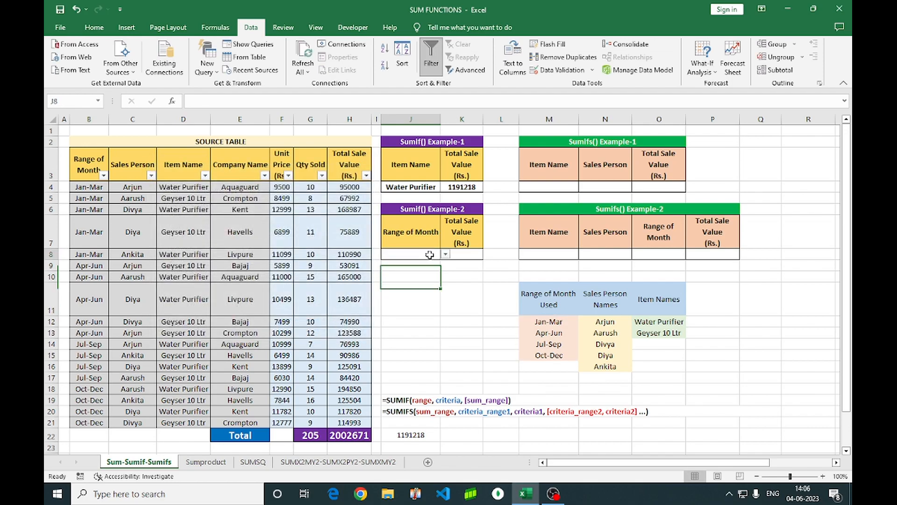
click(446, 254)
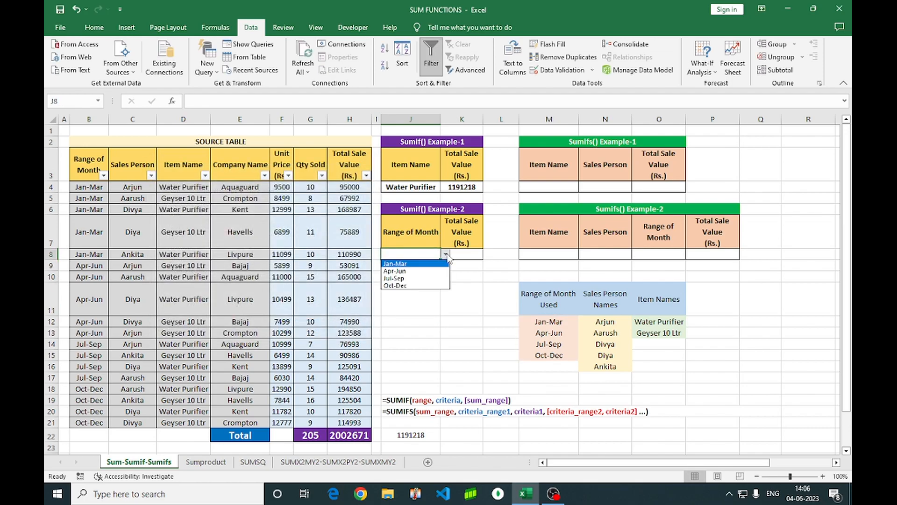
click(395, 273)
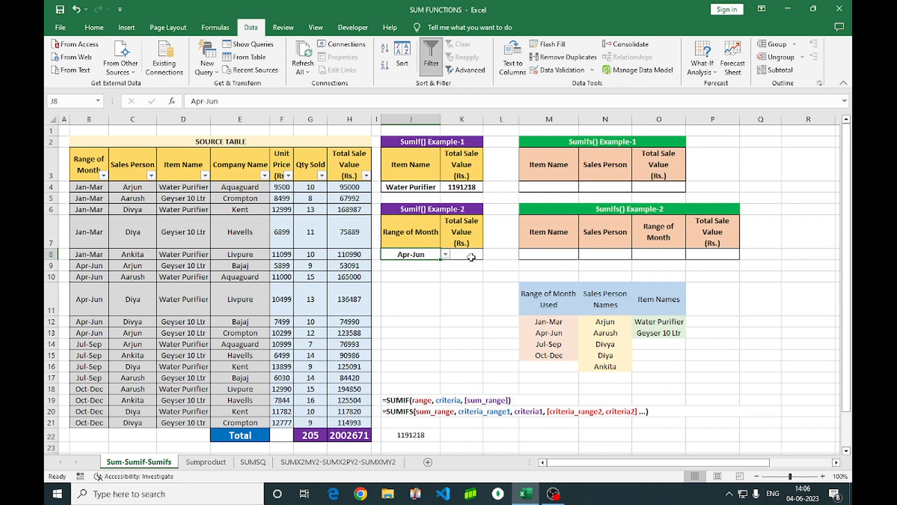
- Enter =SUMIF(B4:B21,J8,H4:H21) in K8 to total the sale value for the chosen range of months
click(471, 258)
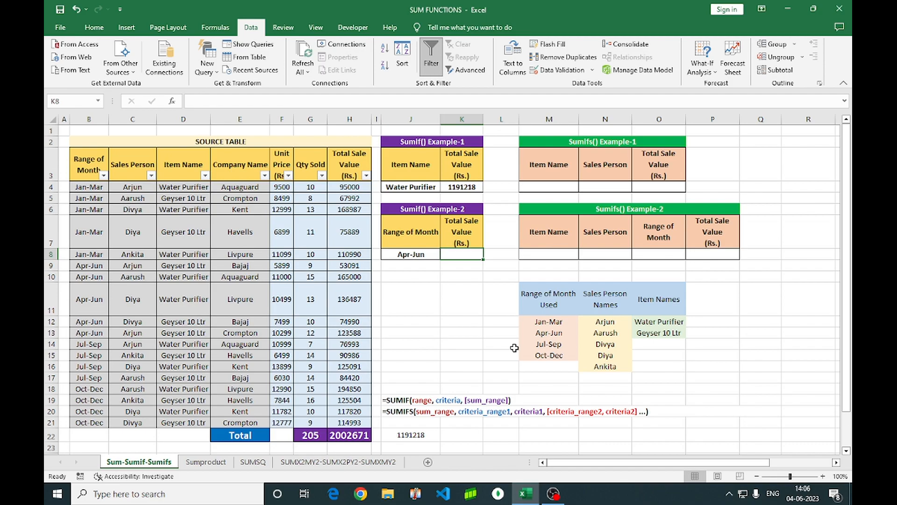
text(=sumif)
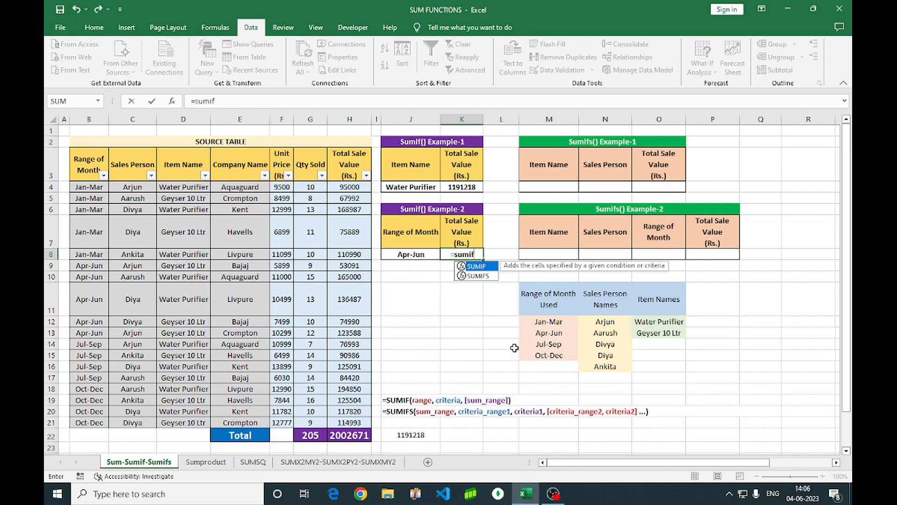
key(Tab)
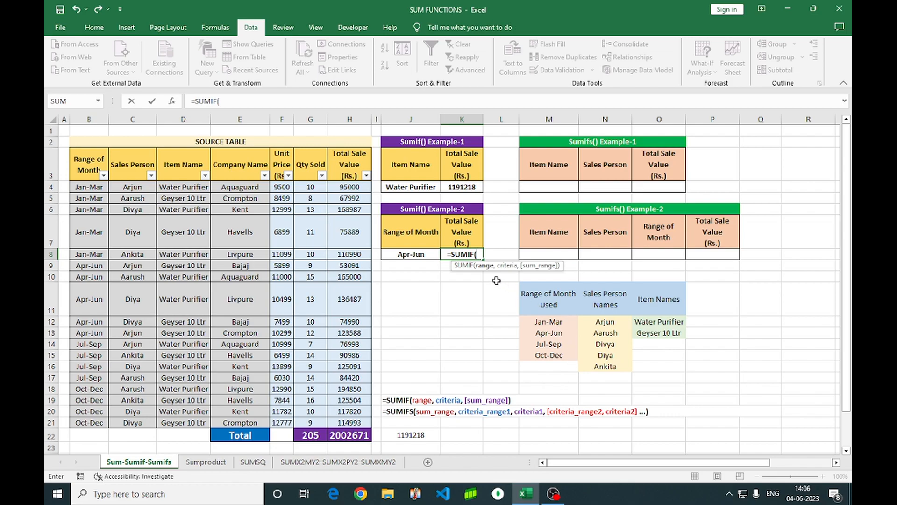
drag(89, 187, 87, 422)
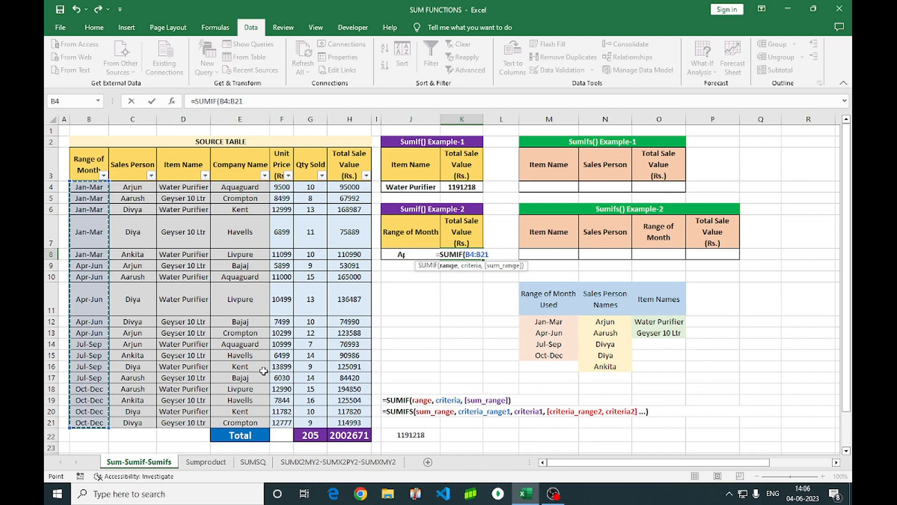
text(,)
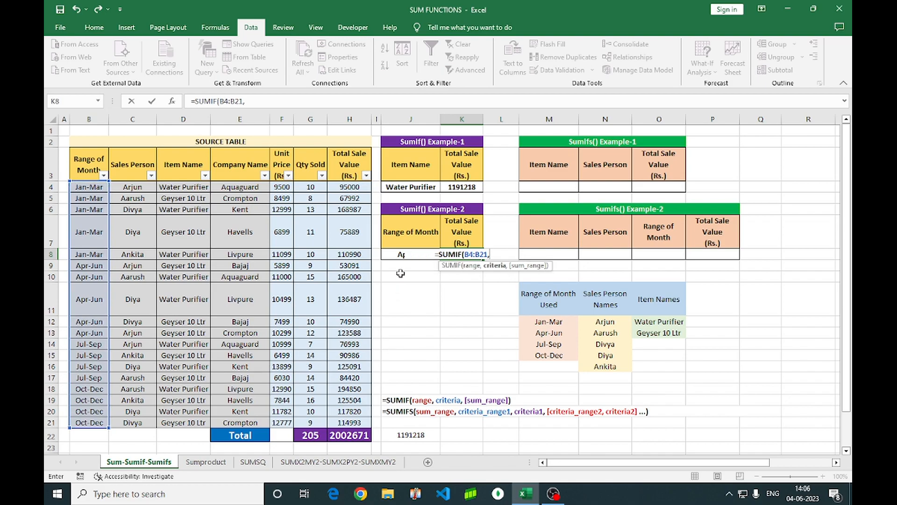
click(397, 254)
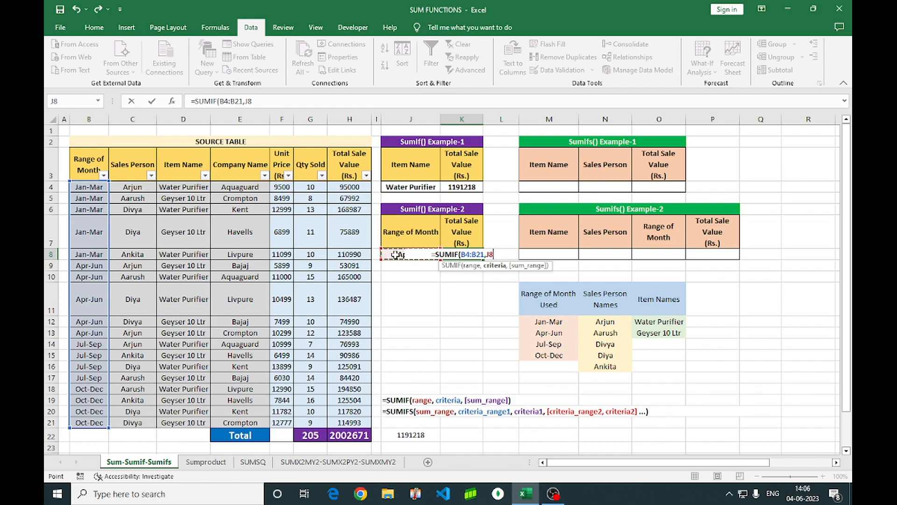
text(,)
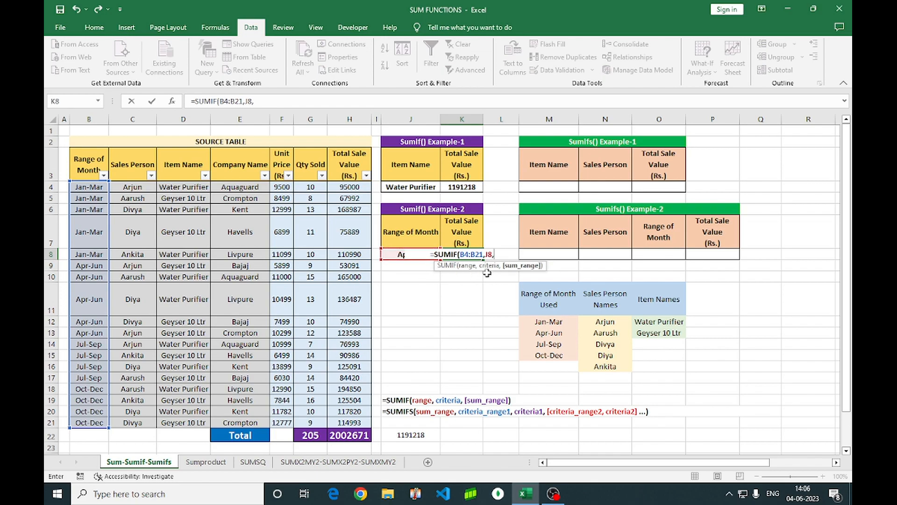
drag(355, 187, 354, 423)
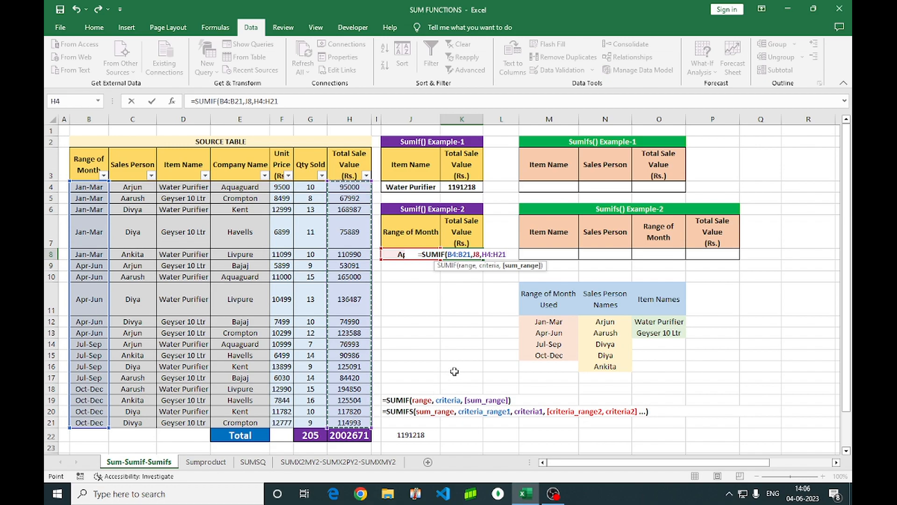
text())
key(Return)
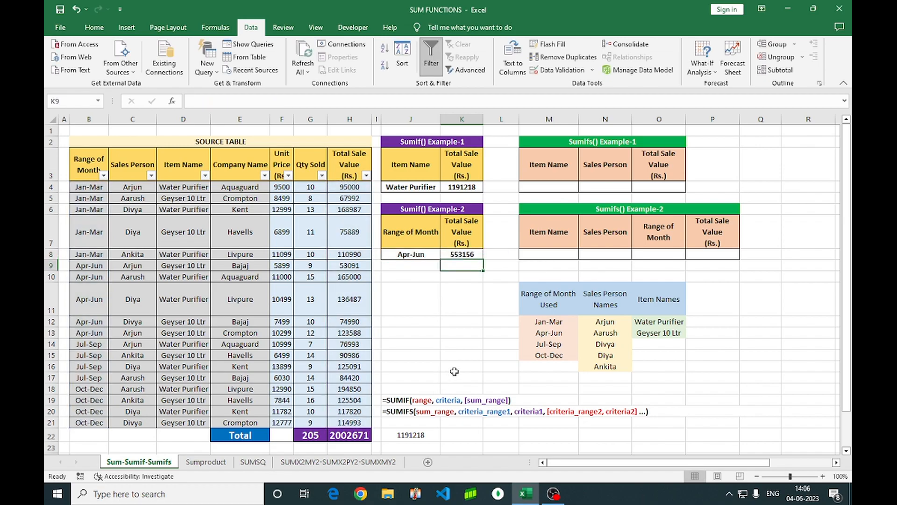
- Copy the SUMIF result from K8 and paste it into J22 as a static value
click(465, 256)
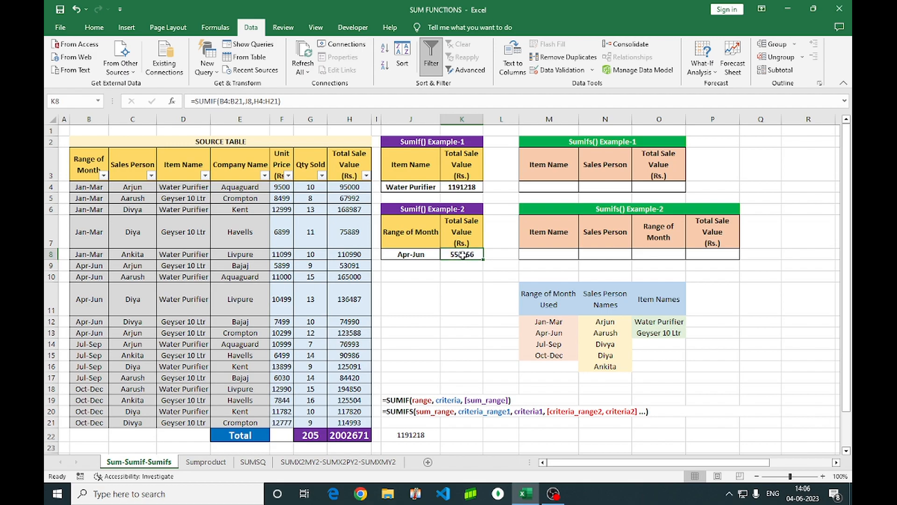
key(ctrl+c)
click(422, 437)
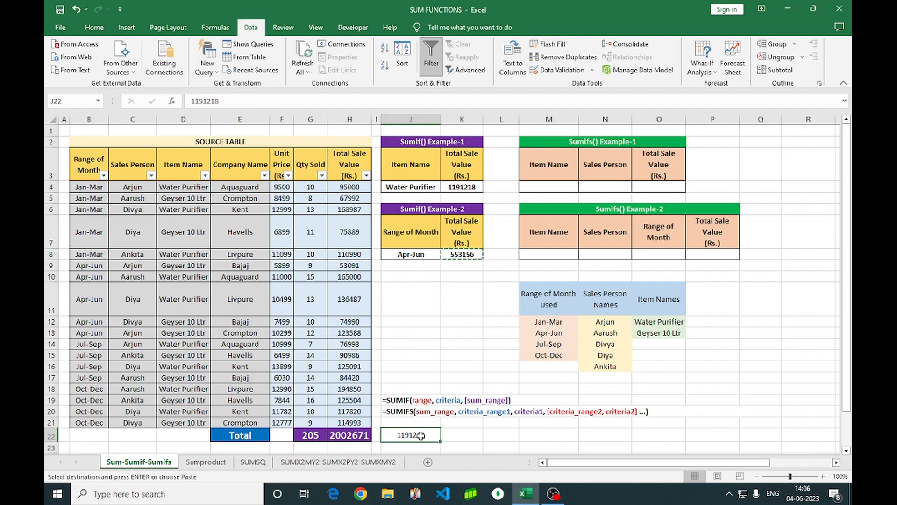
key(ctrl+alt+v)
key(v)
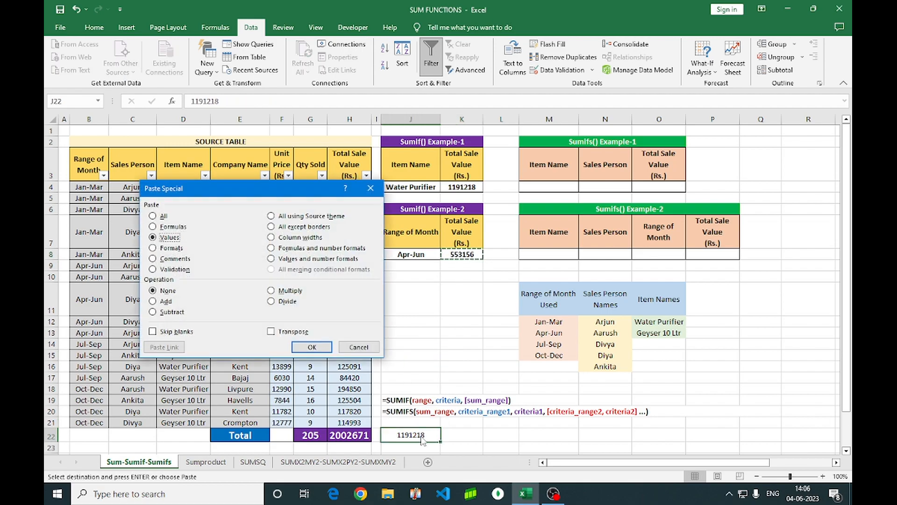
key(Return)
key(Escape)
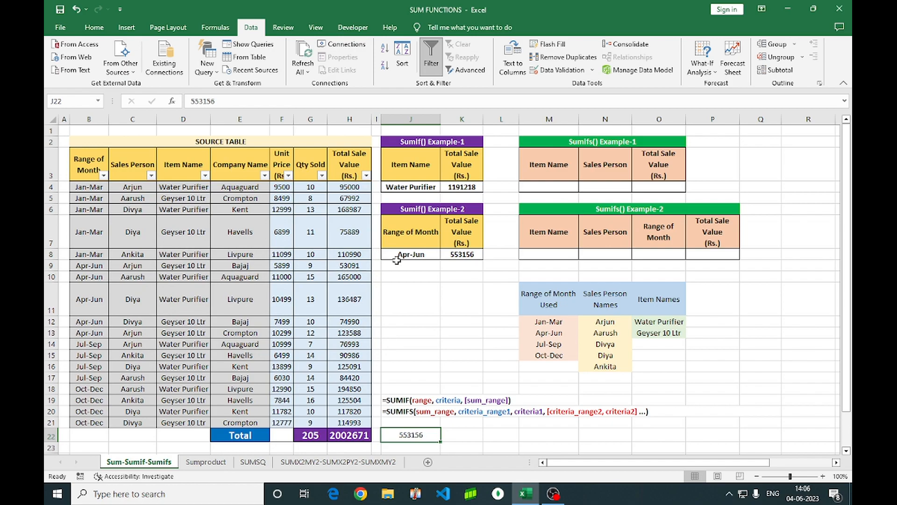
- Filter the source table's Range of Month column to Apr-Jun only
click(104, 176)
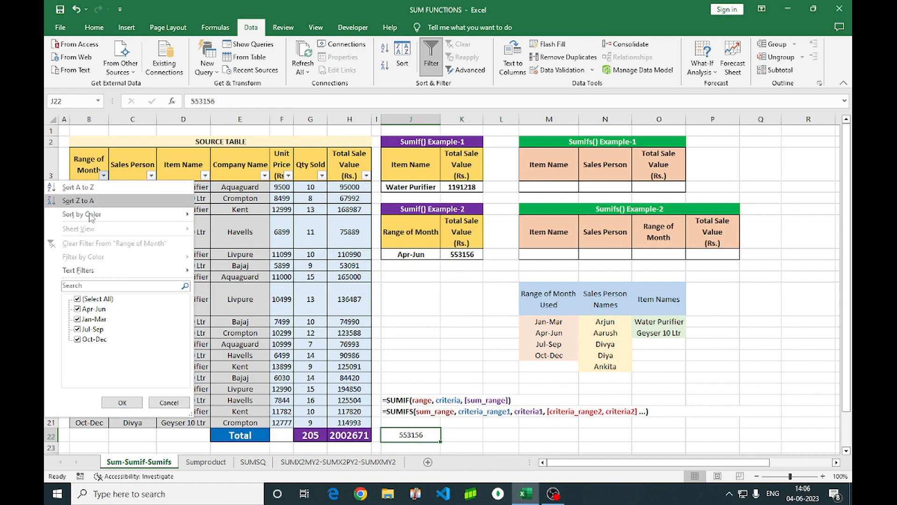
click(78, 300)
click(77, 309)
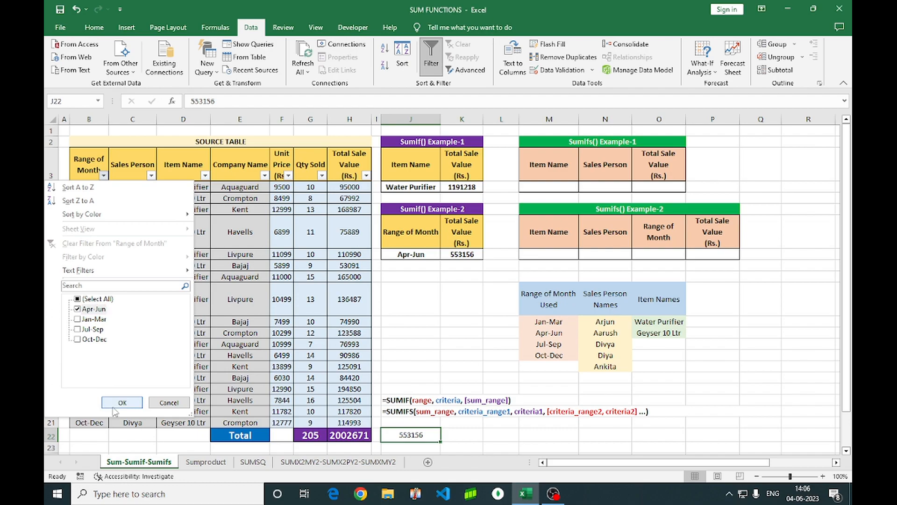
click(122, 403)
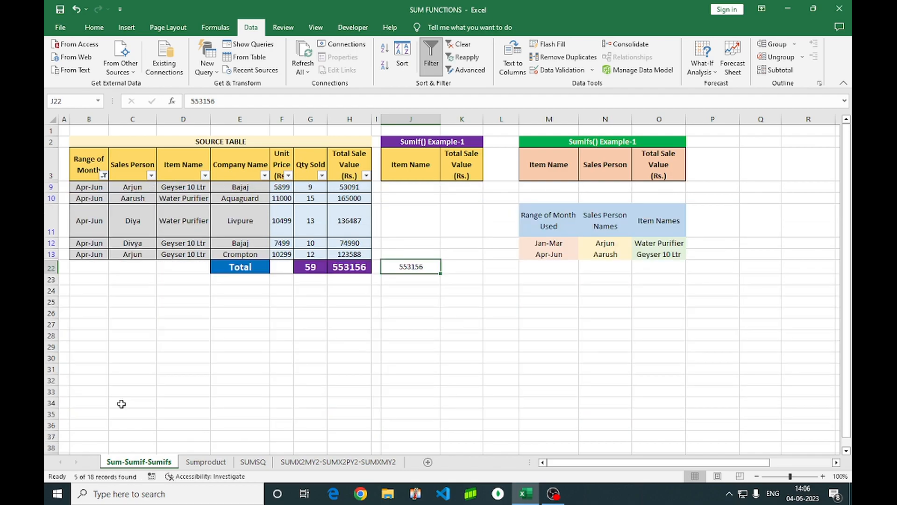
- Compare the filtered total sale value in H22 with the pasted SUMIF result in J22
click(353, 266)
ctrl+click(419, 268)
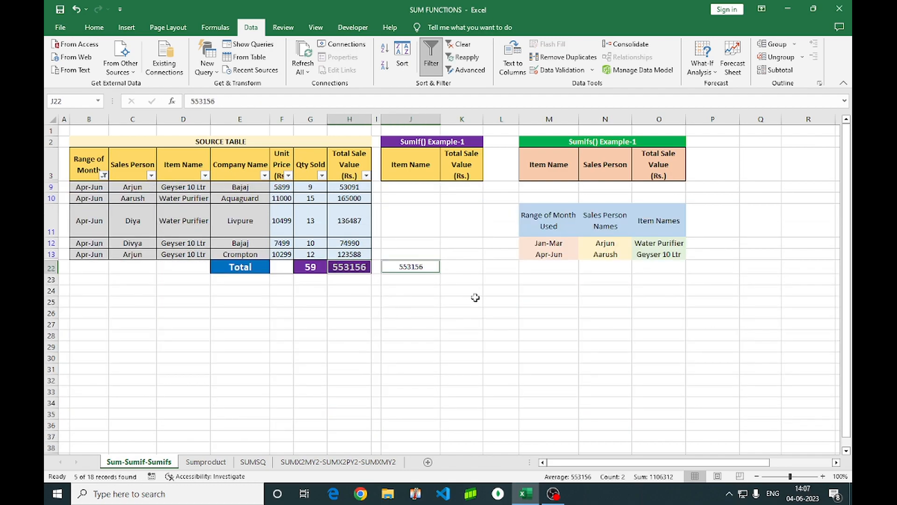
click(435, 303)
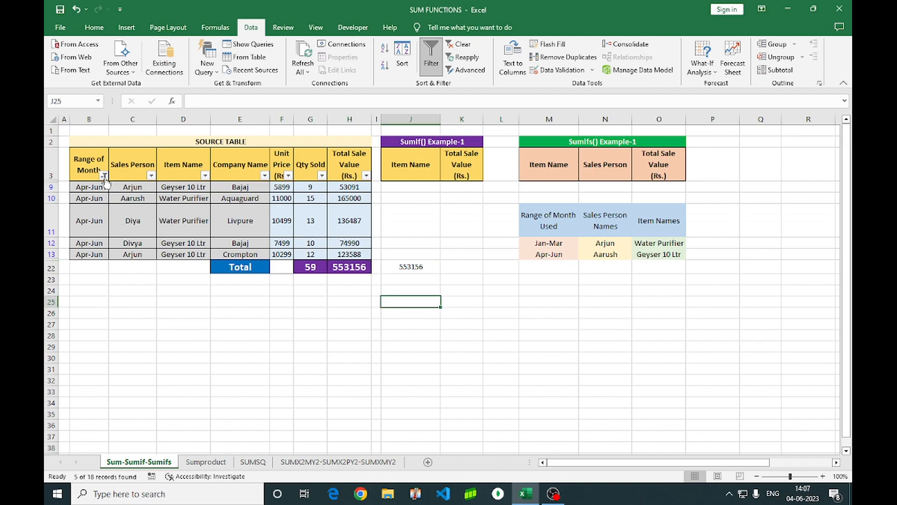
- Clear the Range of Month filter so the source table shows all its rows
click(103, 175)
click(77, 298)
click(122, 403)
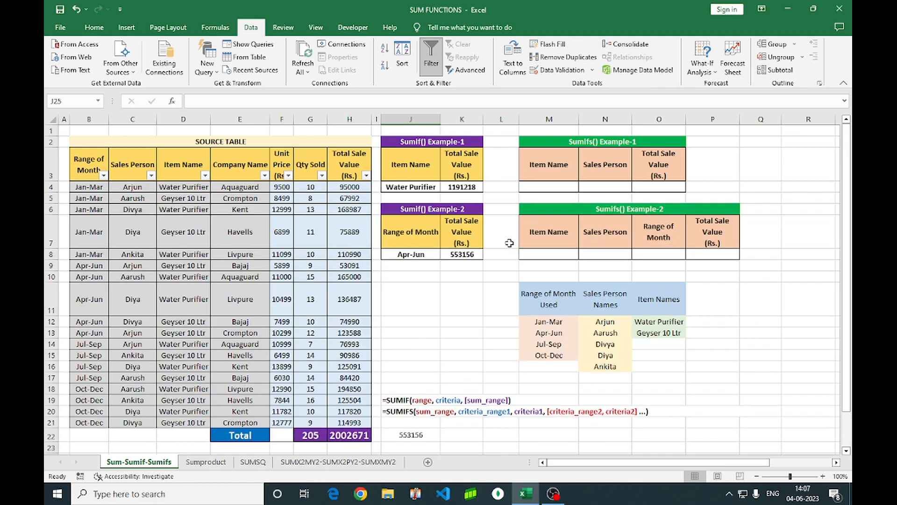
- Examine the SUMIFS syntax note in J20 for the order of its arguments
click(542, 188)
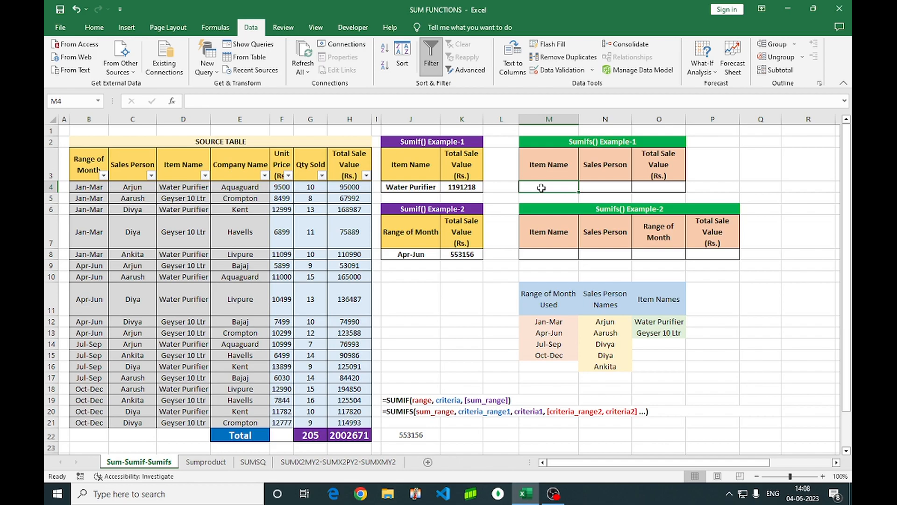
click(416, 414)
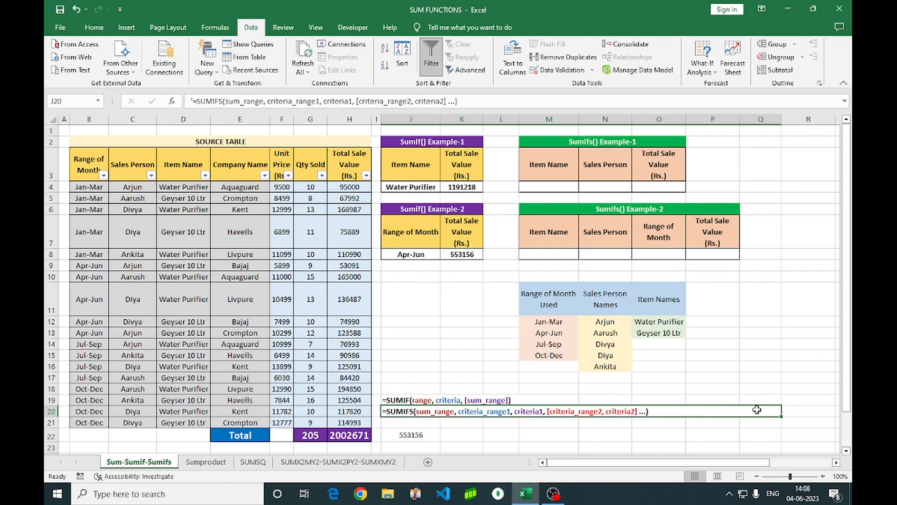
double_click(735, 385)
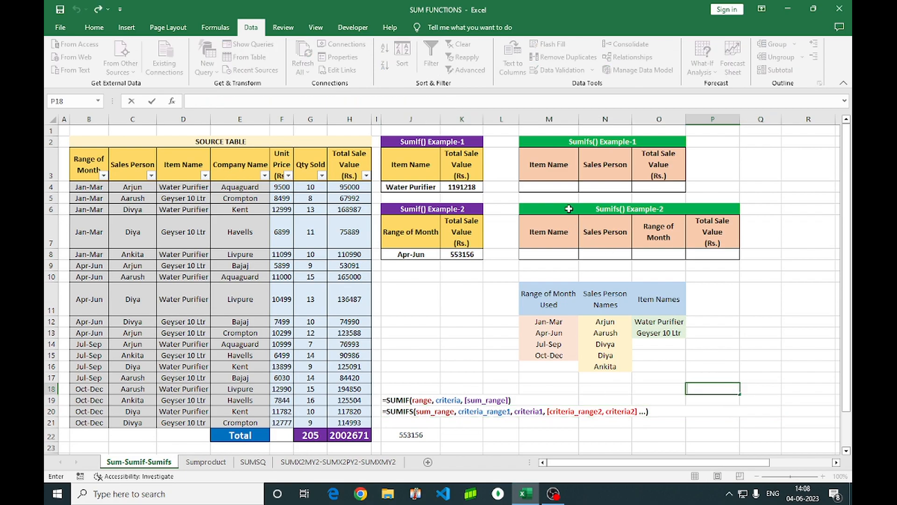
- Add a list data validation to the Item Name cell M4 using $O$12:$O$13 as the source
click(556, 190)
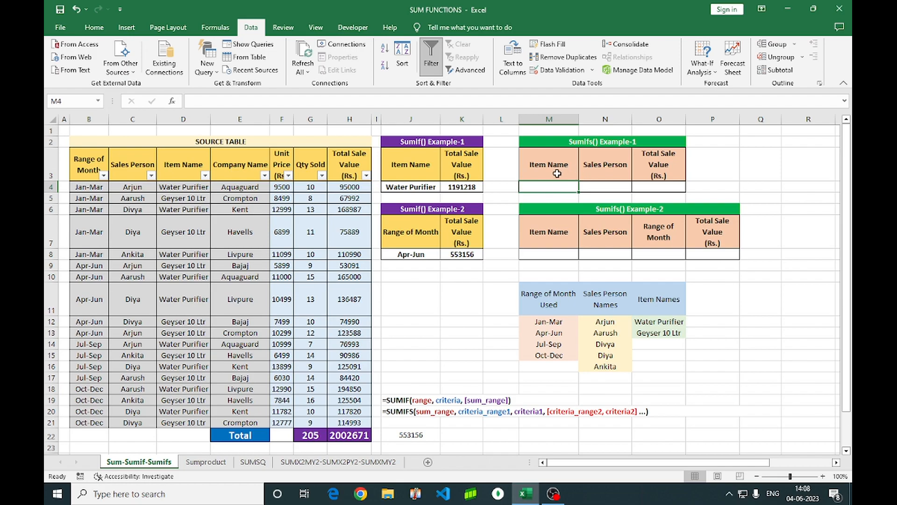
click(561, 75)
click(246, 225)
click(182, 257)
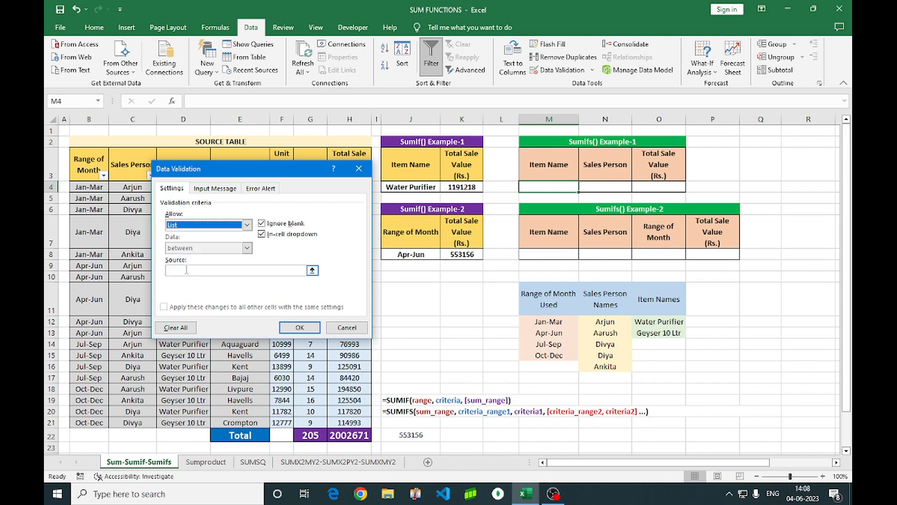
click(276, 271)
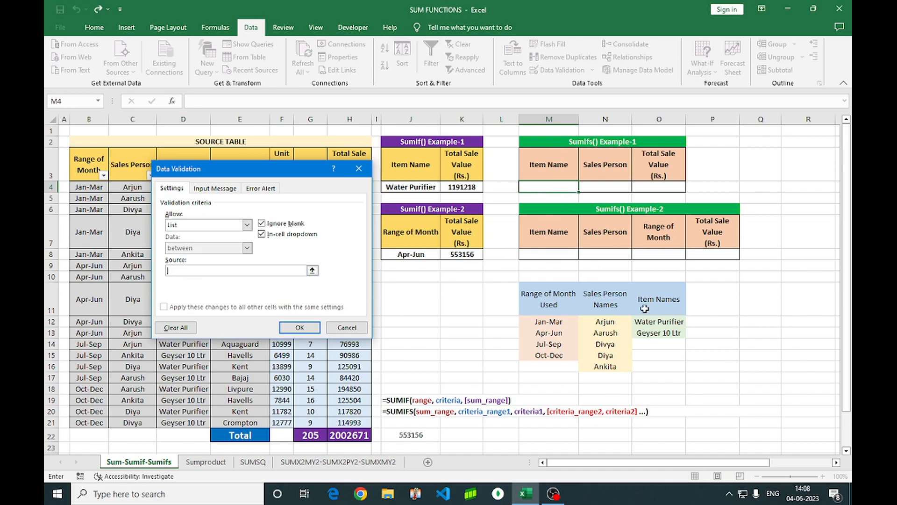
drag(666, 323, 662, 333)
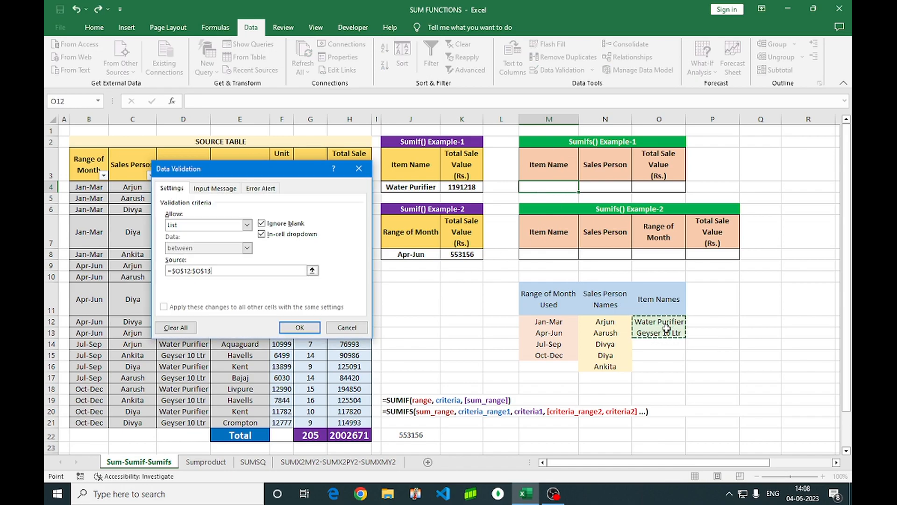
click(311, 330)
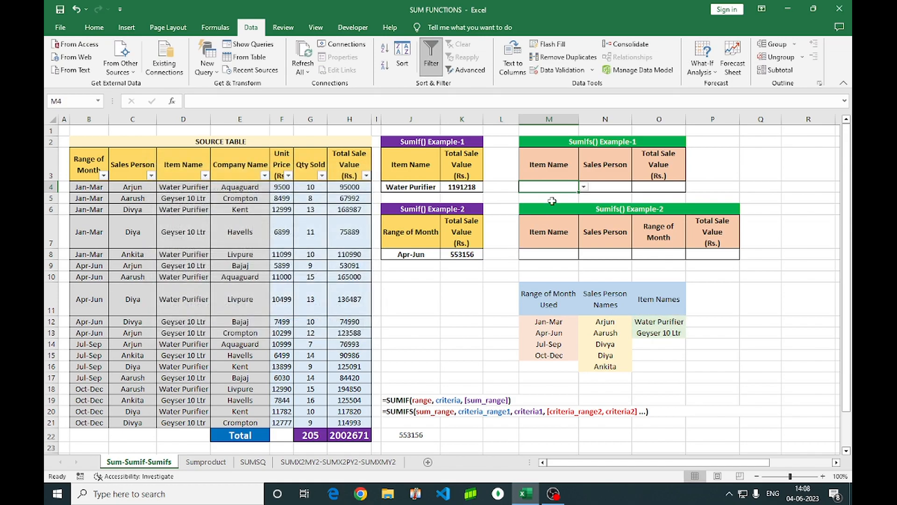
- Add a list data validation to the Sales Person cell N4 using the sales person names in N12:N16, and check its choices
click(600, 187)
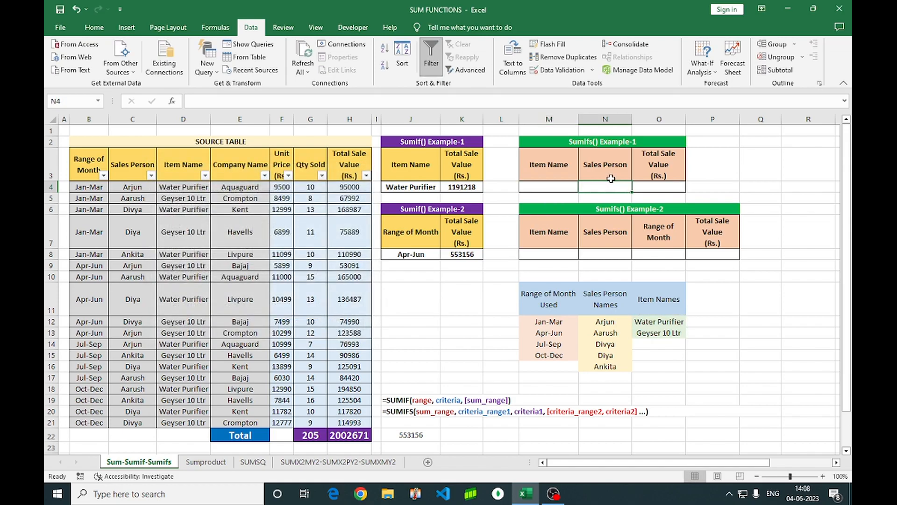
click(564, 70)
click(213, 225)
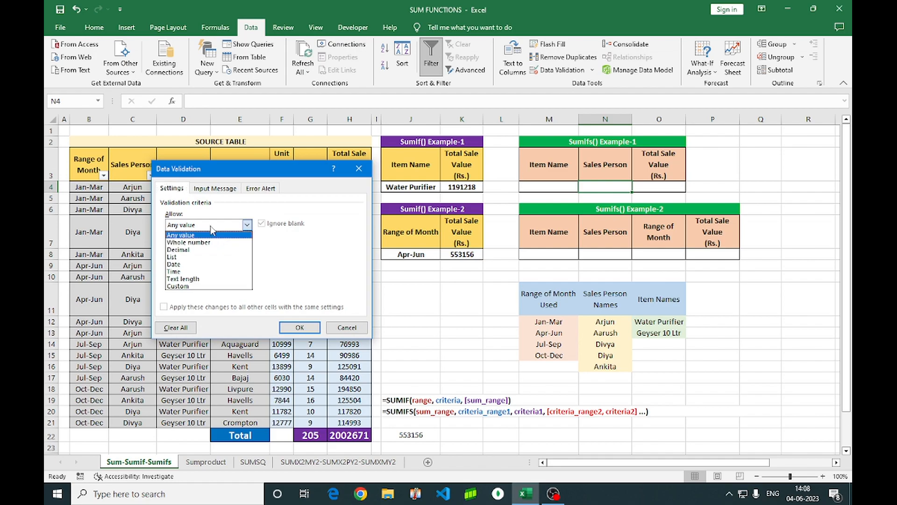
click(182, 257)
click(183, 270)
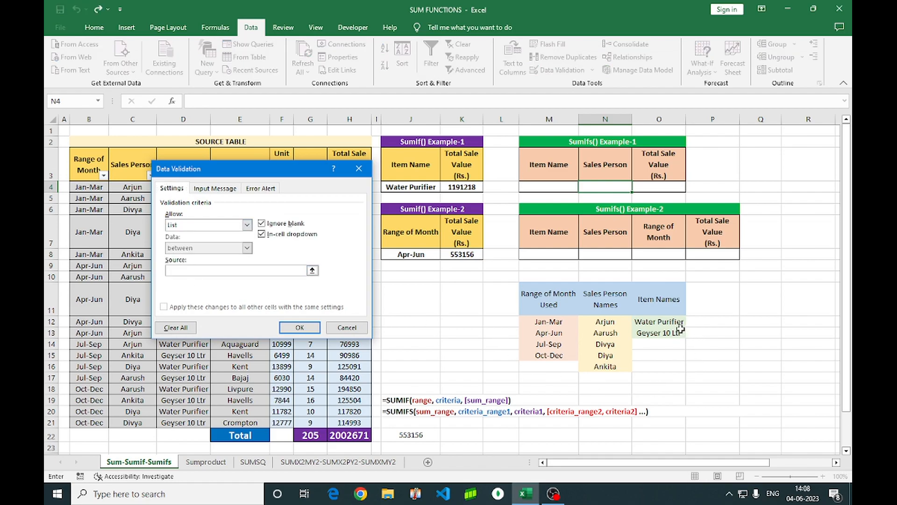
drag(600, 322, 606, 367)
click(299, 327)
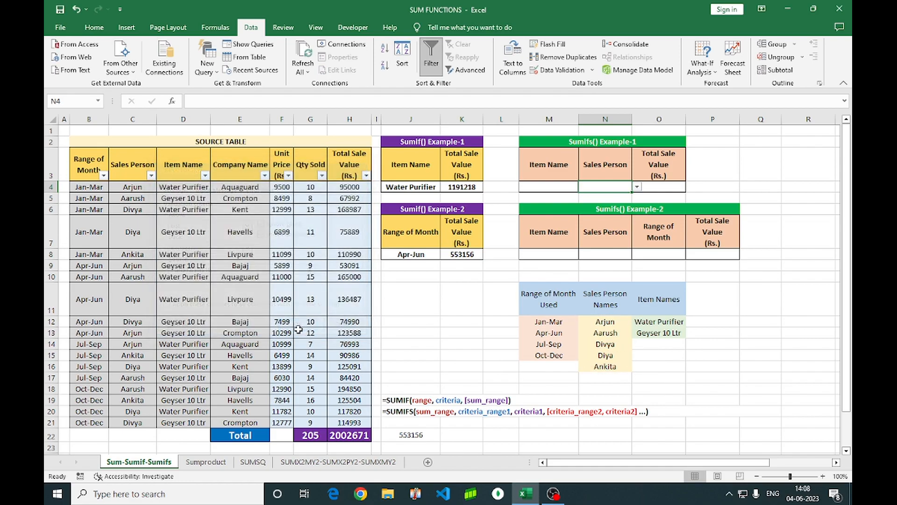
click(638, 188)
click(722, 337)
click(669, 188)
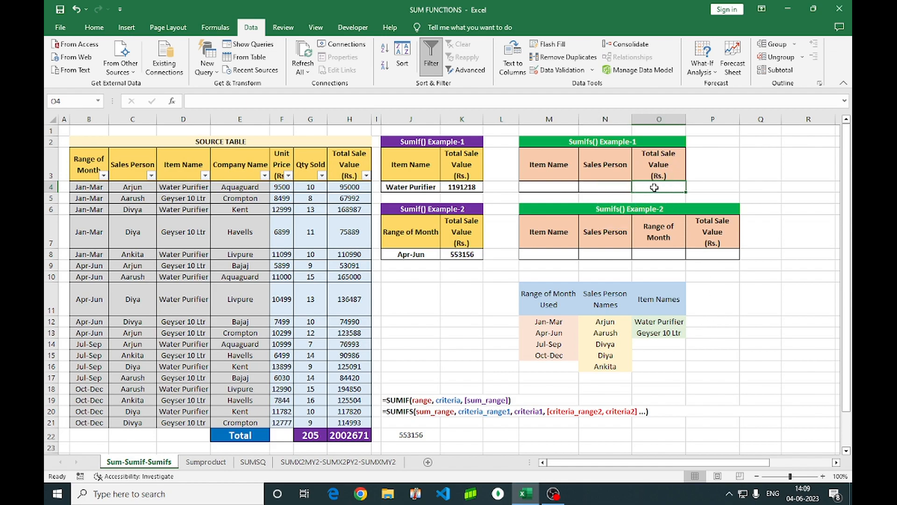
- Choose Water Purifier as the item name in M4 and the second listed sales person in N4
click(569, 187)
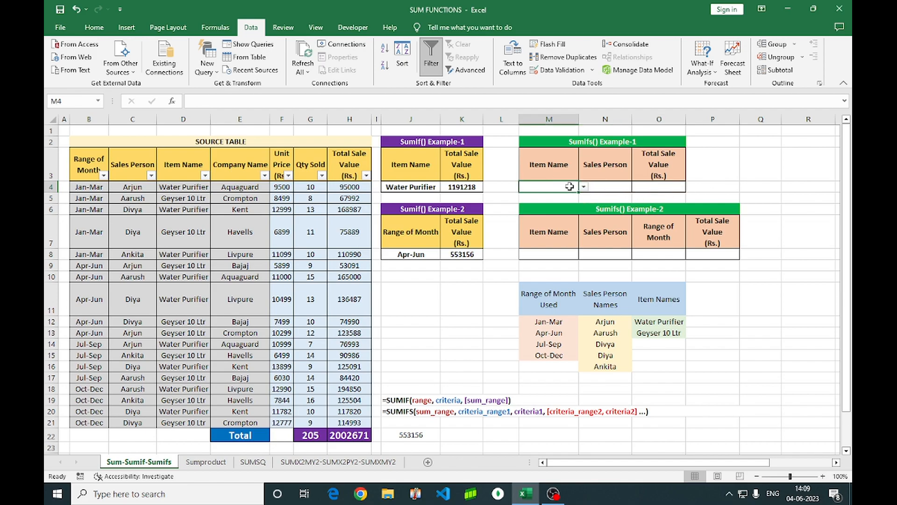
click(583, 187)
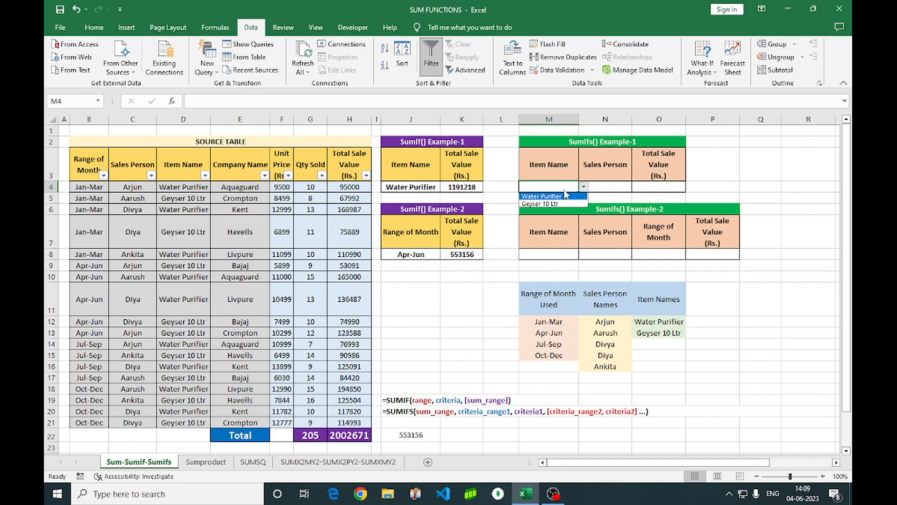
click(556, 196)
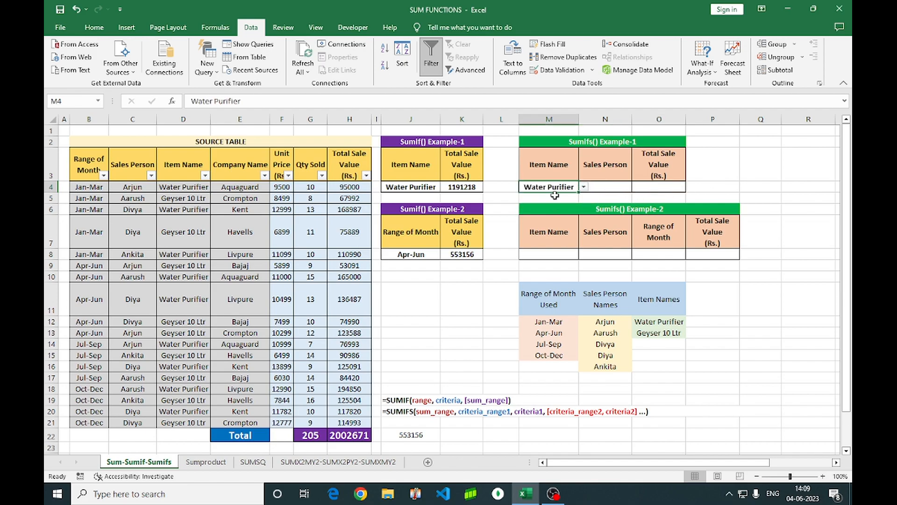
click(612, 187)
click(637, 187)
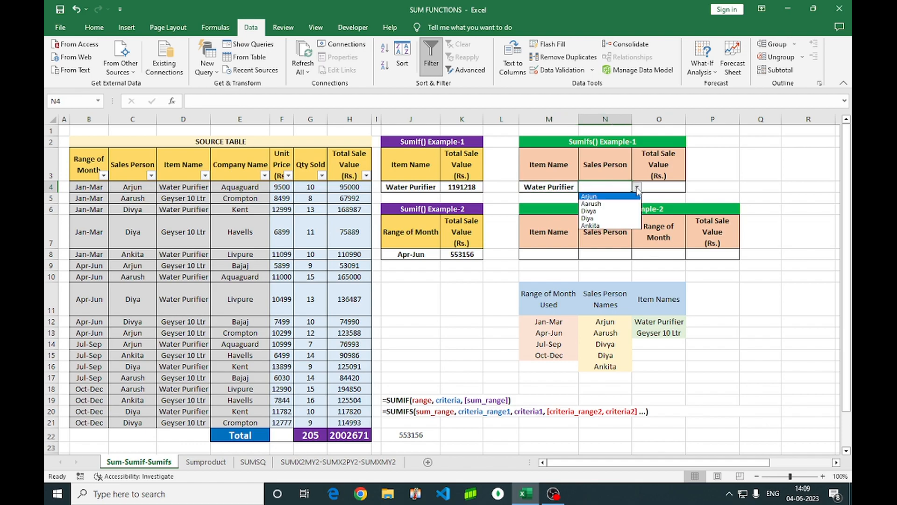
click(604, 204)
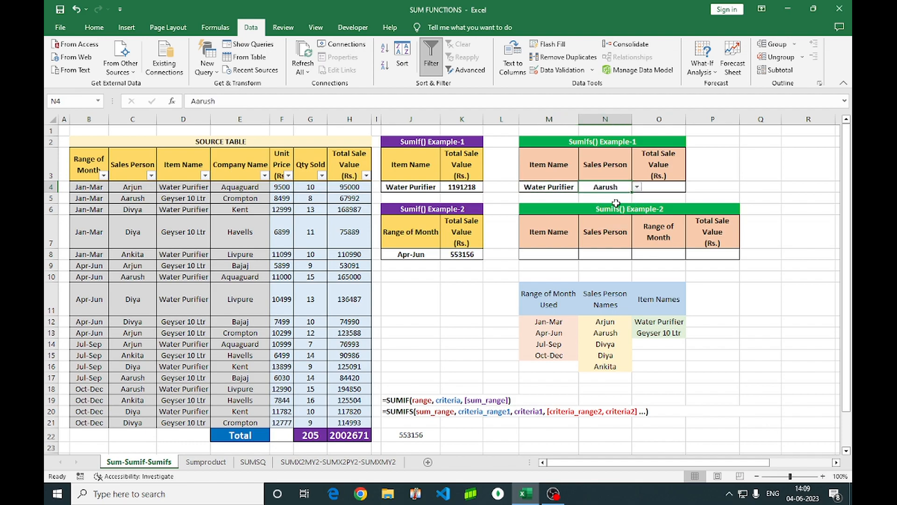
- Begin a SUMIFS formula in O4 with sum range H4:H21, criteria range D4:D21 matched to M4, and second criteria range C4:C21
click(661, 187)
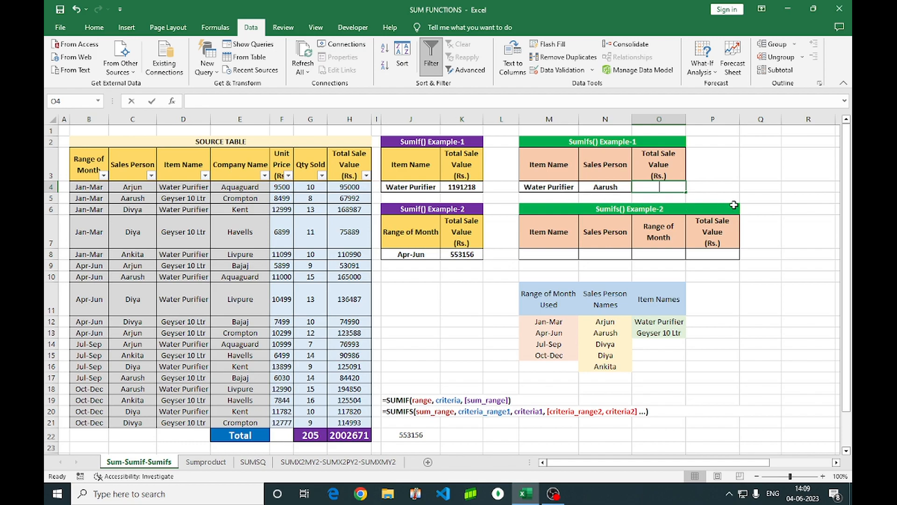
text(=sumifs)
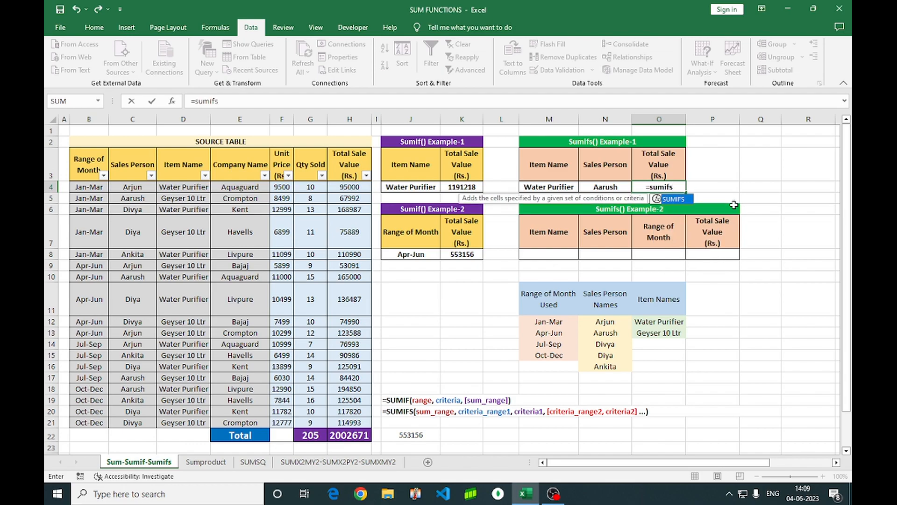
key(Tab)
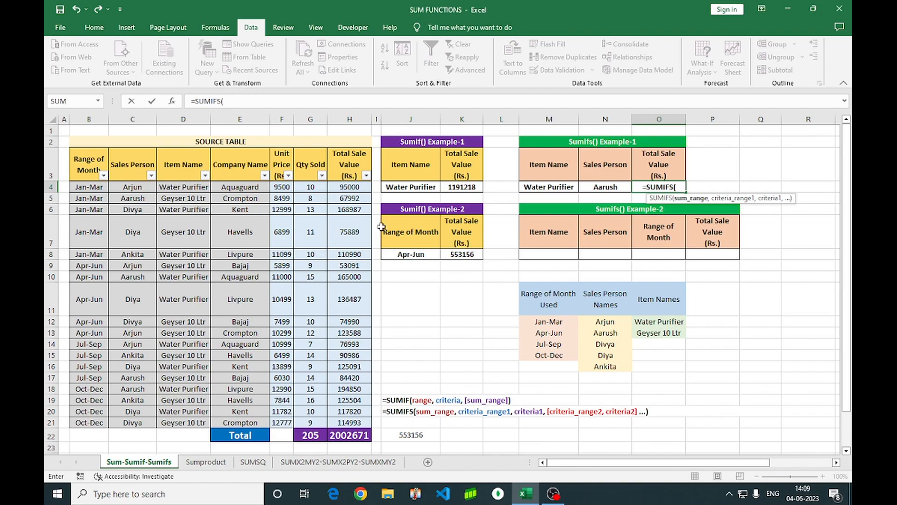
drag(351, 187, 351, 416)
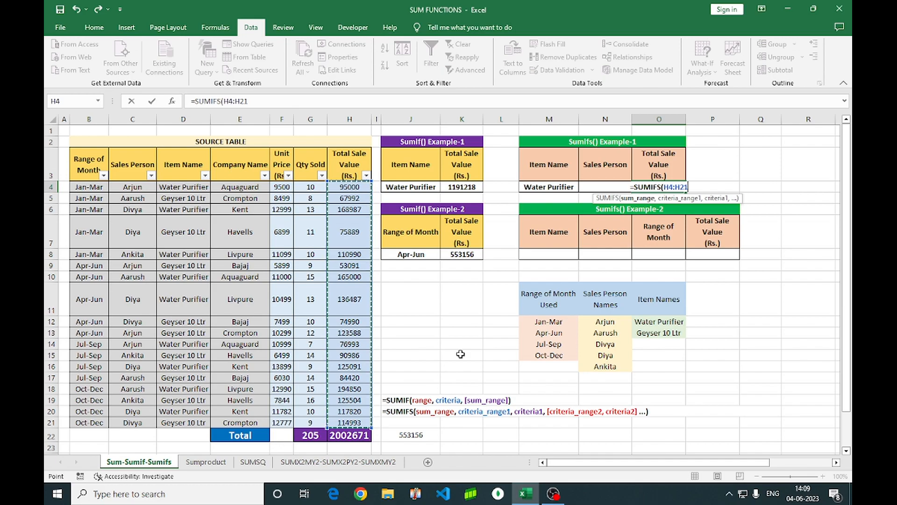
text(,)
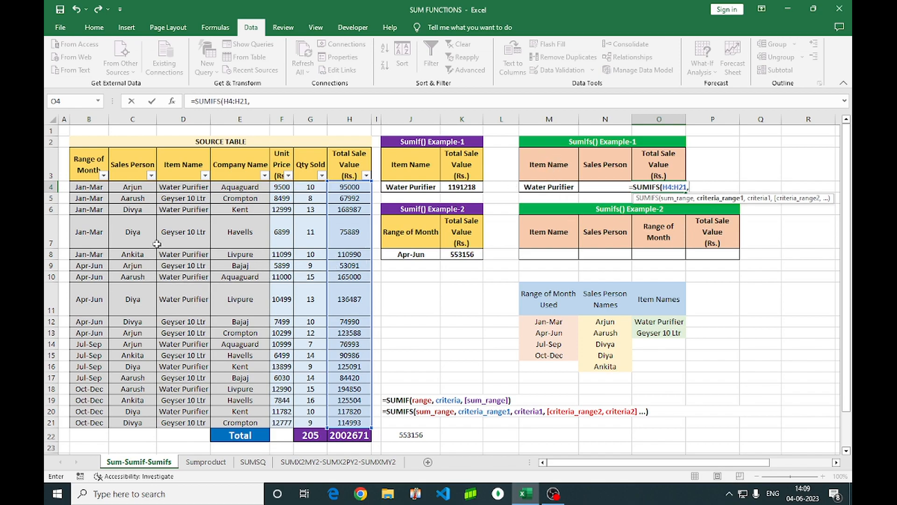
drag(184, 188, 183, 419)
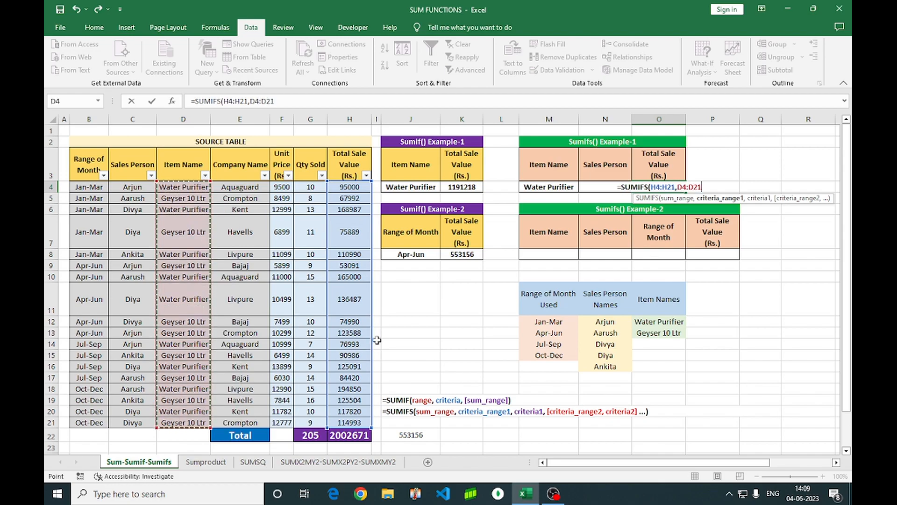
text(,)
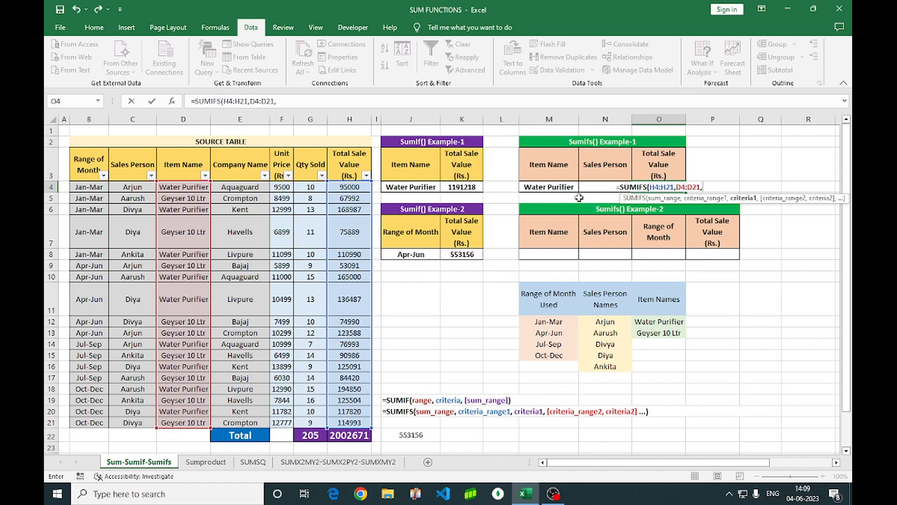
click(548, 187)
text(,)
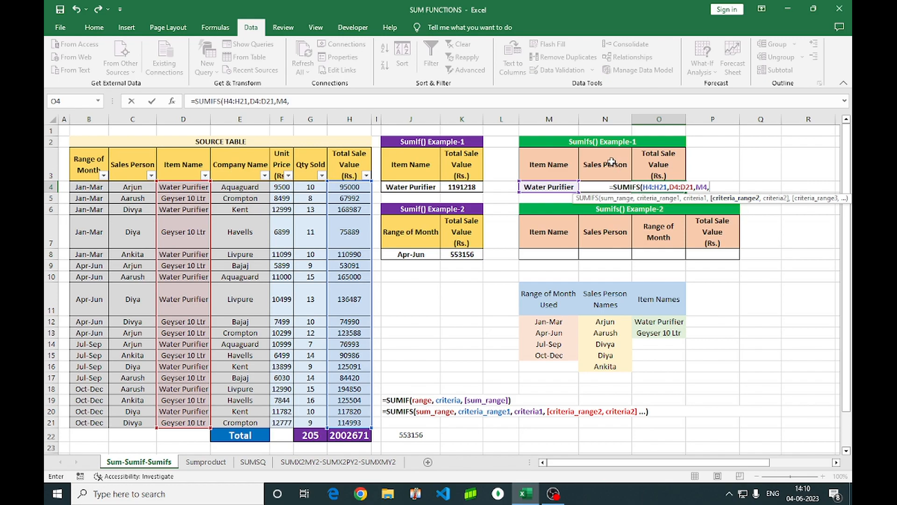
drag(131, 187, 131, 417)
text(,)
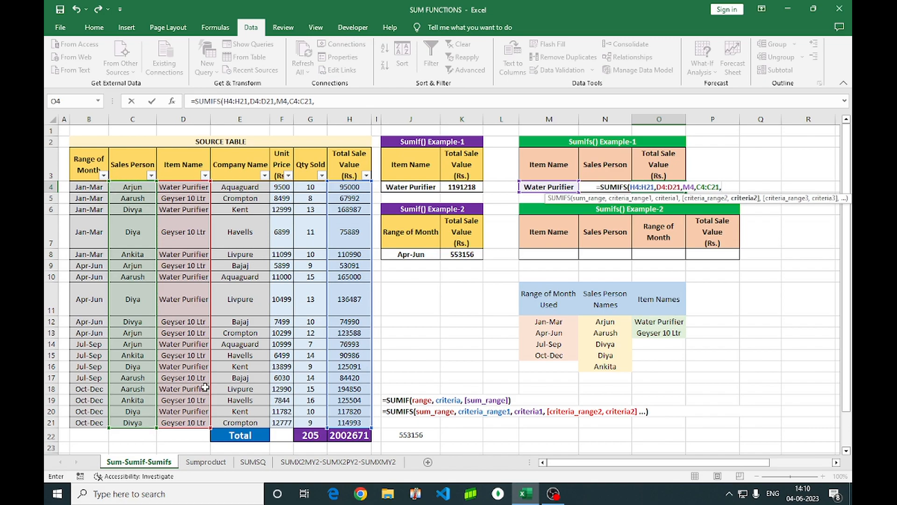
click(588, 170)
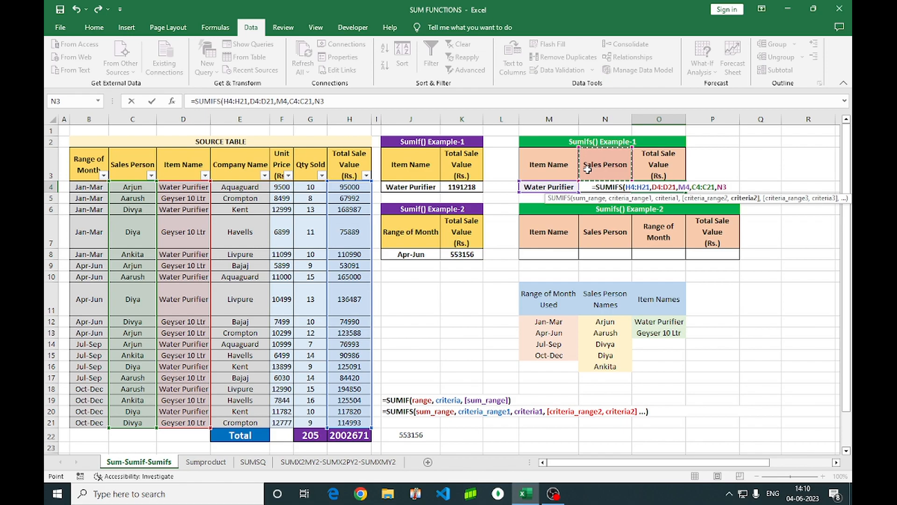
key(Down)
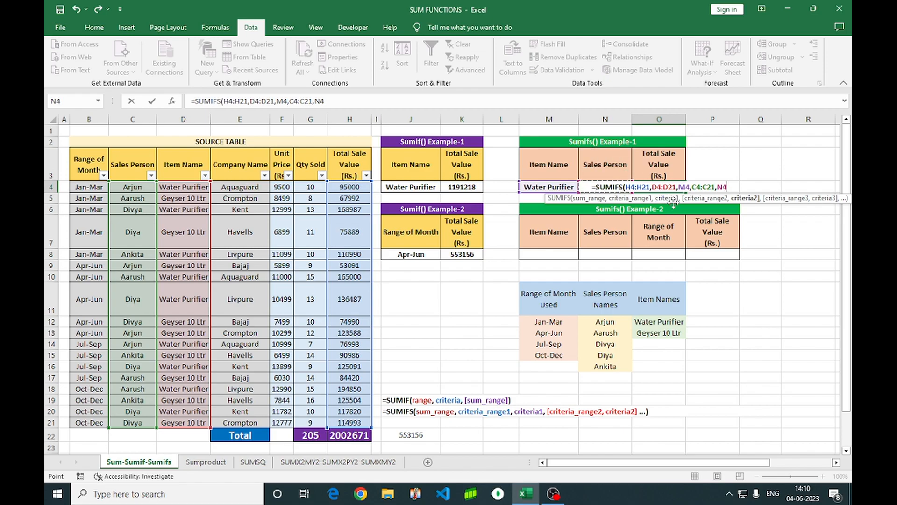
text(,)
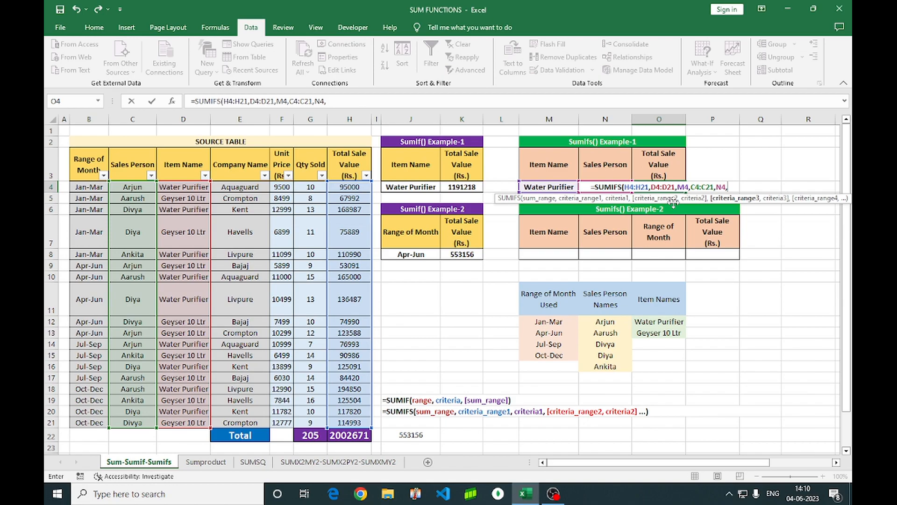
key(BackSpace)
key(BackSpace)
key(BackSpace)
key(BackSpace)
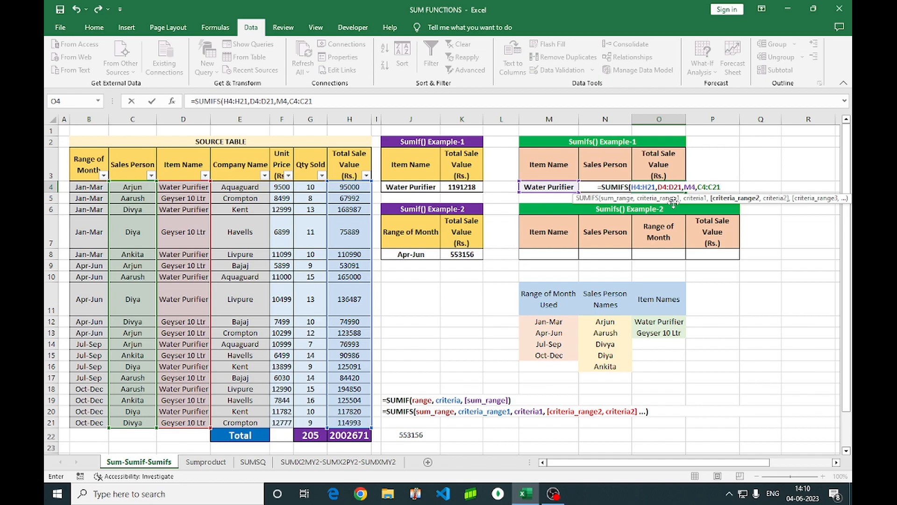
text(,)
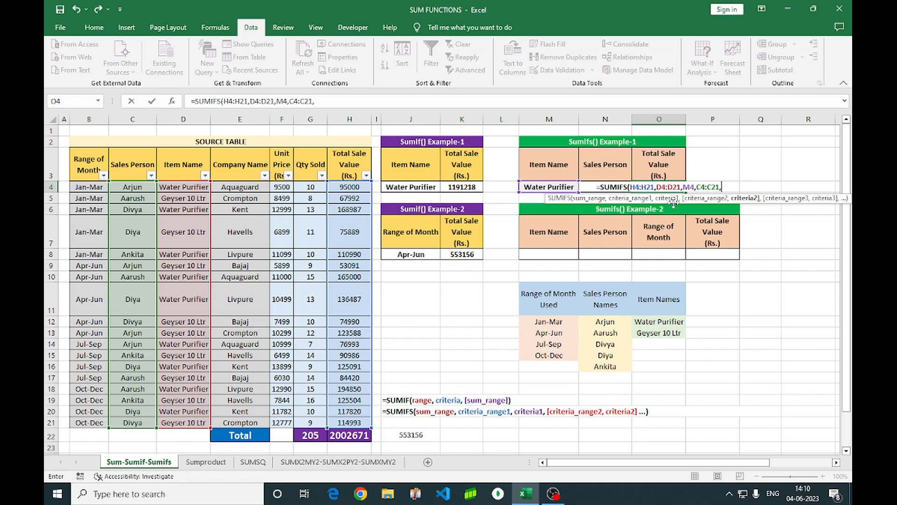
- Finish the SUMIFS formula in O4 with the sales person cell N4 as the second criterion
click(592, 169)
key(Down)
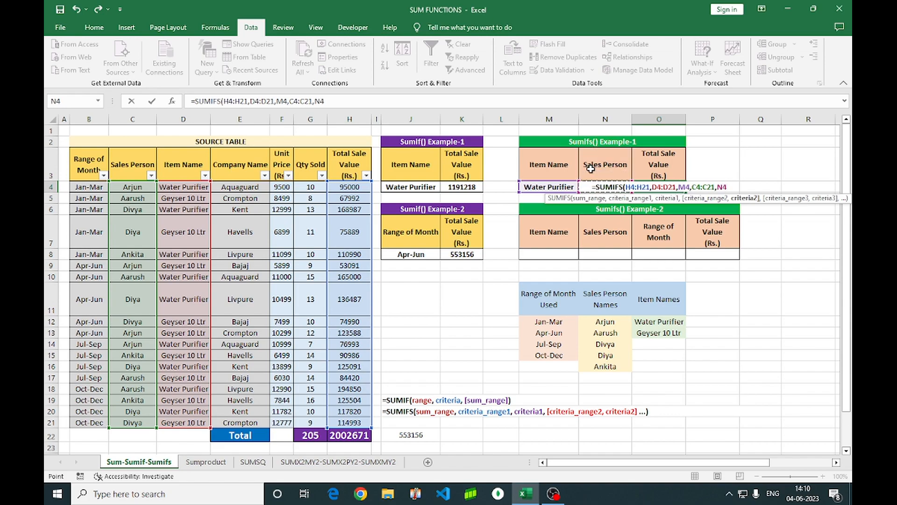
text())
key(Return)
- Copy the SUMIFS result in O4 and paste it as a value only into J22
key(Up)
key(ctrl+c)
click(408, 433)
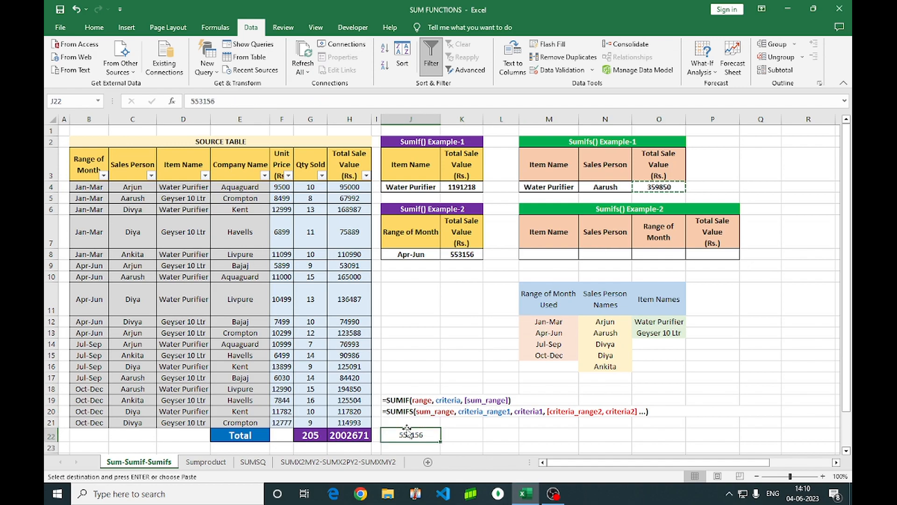
key(ctrl+alt+v)
key(v)
key(Return)
key(Escape)
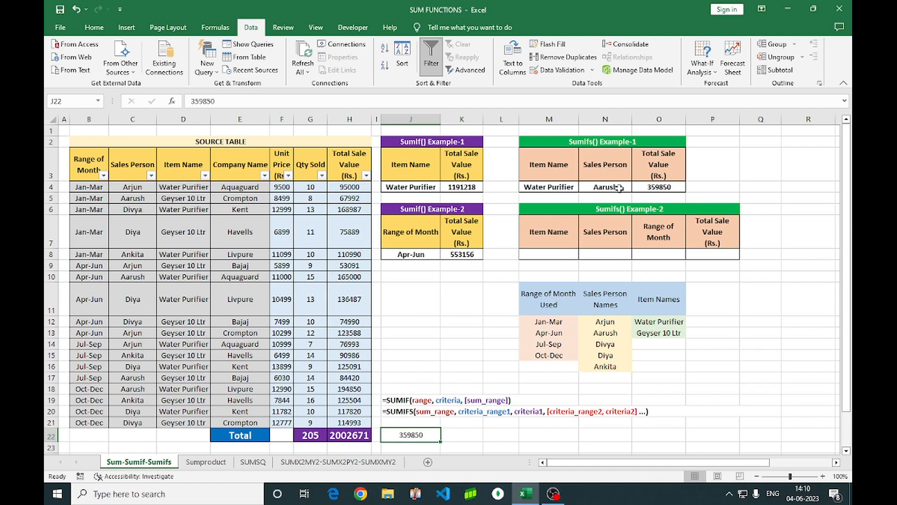
- Filter the source table to Water Purifier and the sales person chosen in N4, and compare the total in H22 with J22
click(205, 175)
click(93, 309)
click(138, 403)
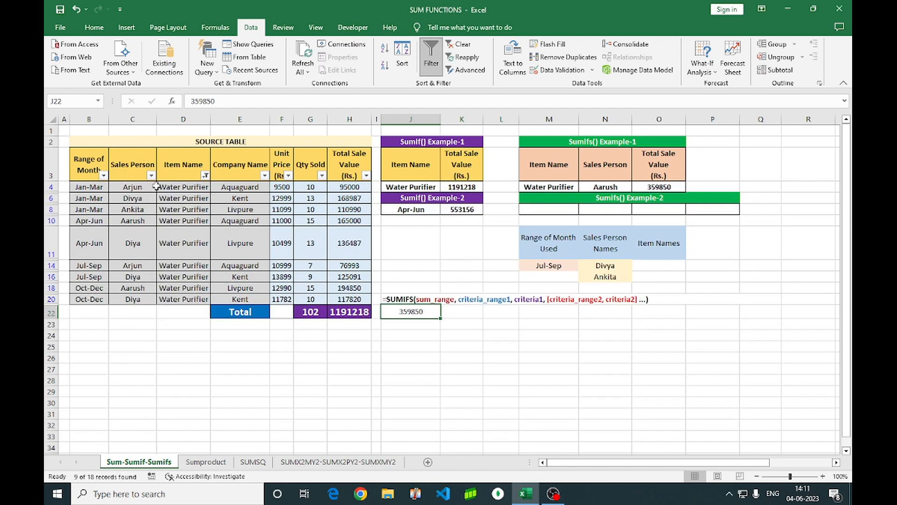
click(151, 176)
click(77, 299)
click(78, 309)
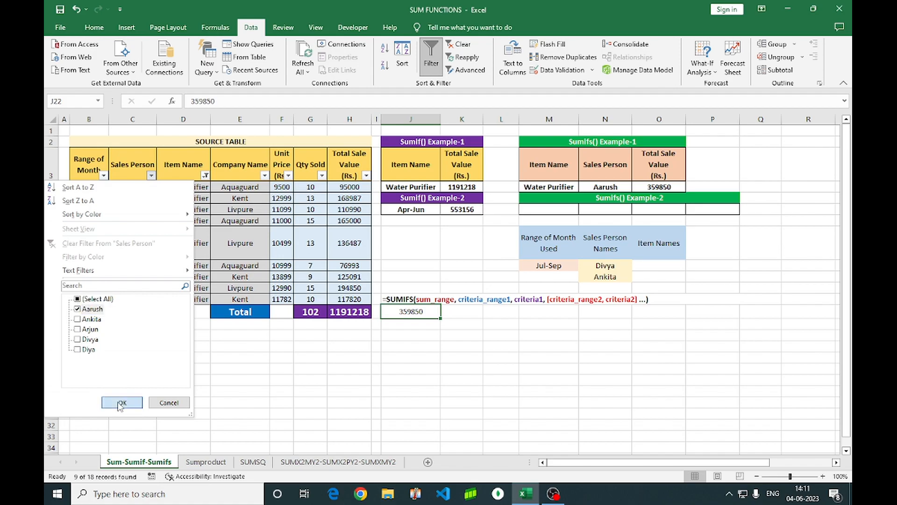
click(121, 402)
click(355, 211)
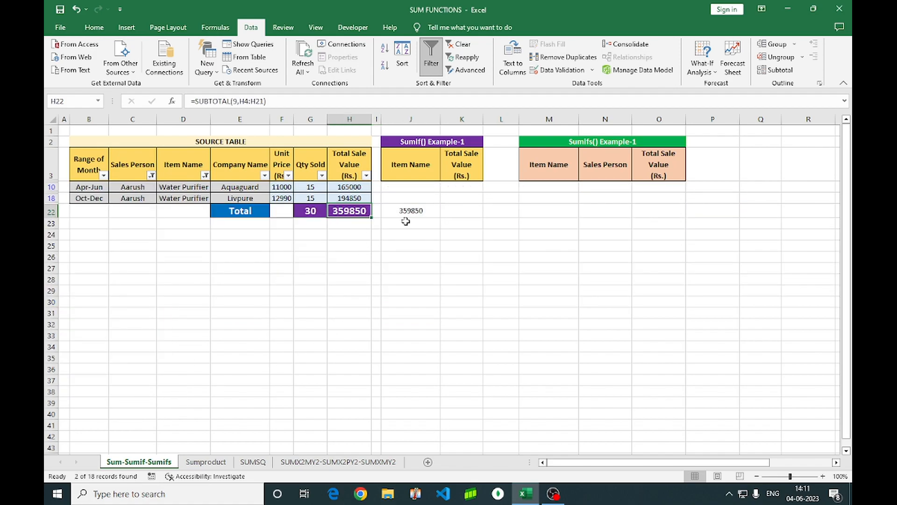
ctrl+click(416, 212)
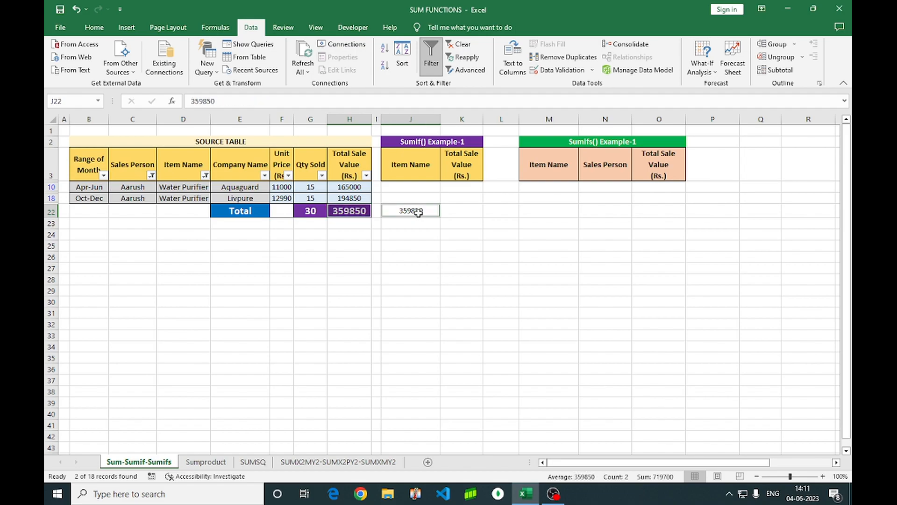
click(418, 270)
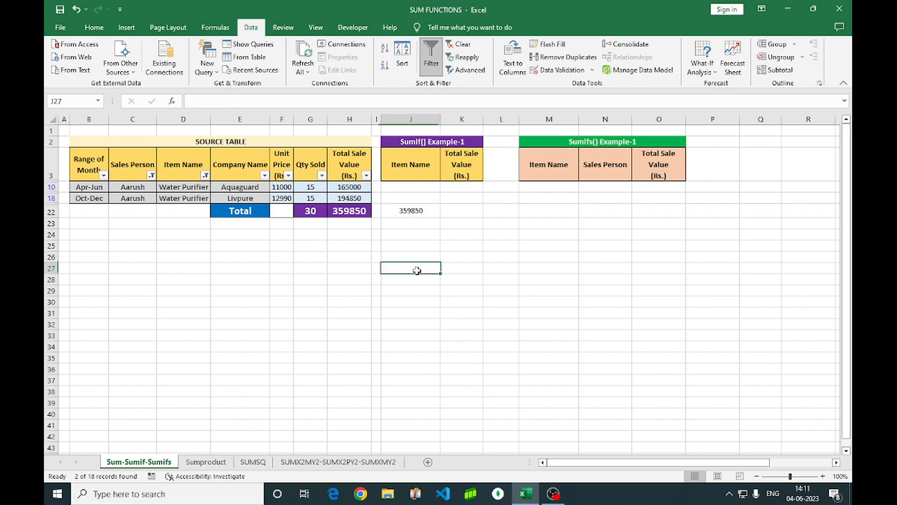
- Remove the Item Name and Sales Person filters so the source table includes every item and sales person again
click(205, 175)
click(96, 299)
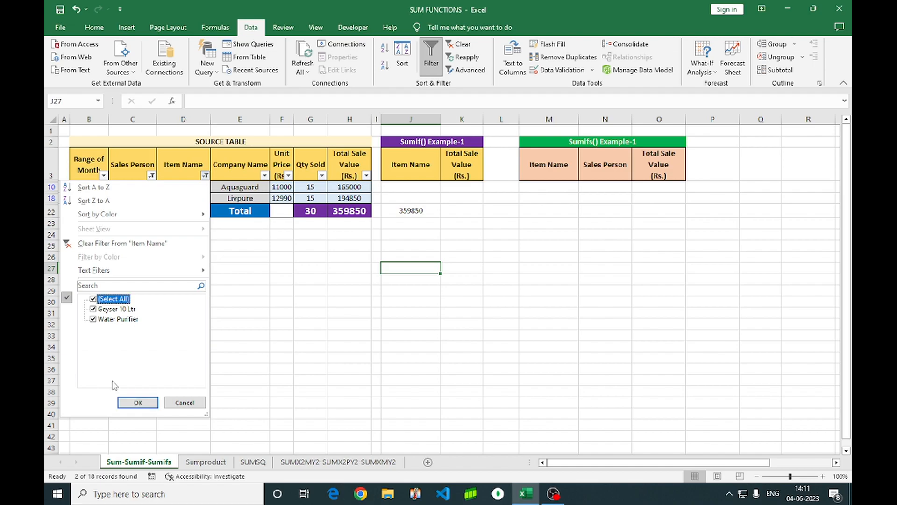
click(138, 403)
click(152, 176)
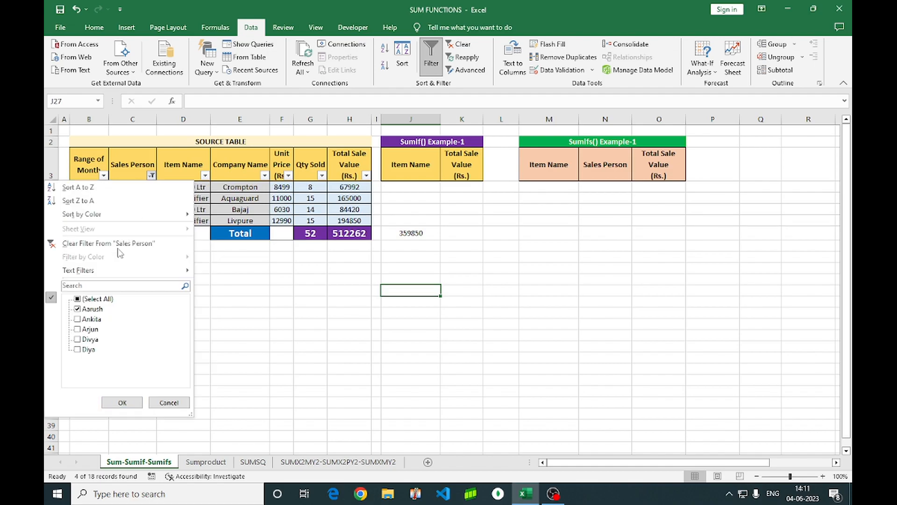
click(78, 298)
click(122, 402)
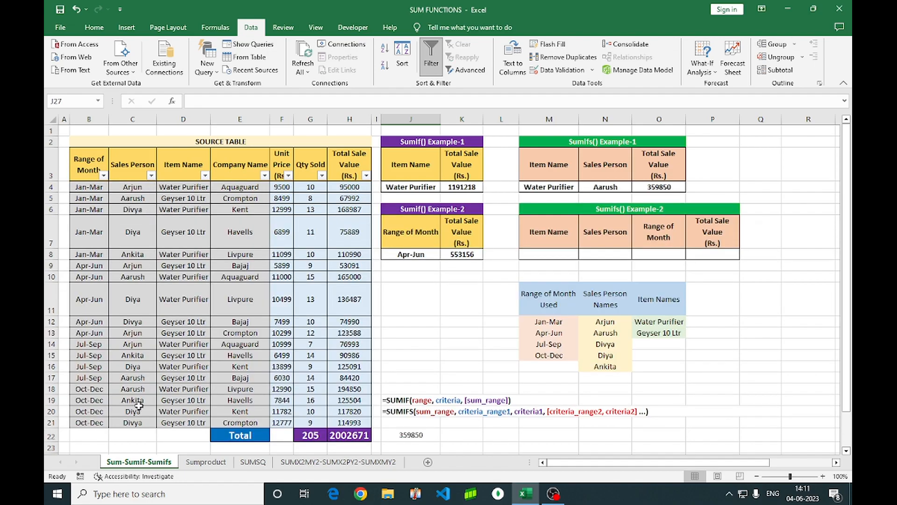
- Examine the Item Name, Sales Person and Range of Month headers of Sumifs Example-2 against the criteria headers of Sumifs Example-1
click(799, 298)
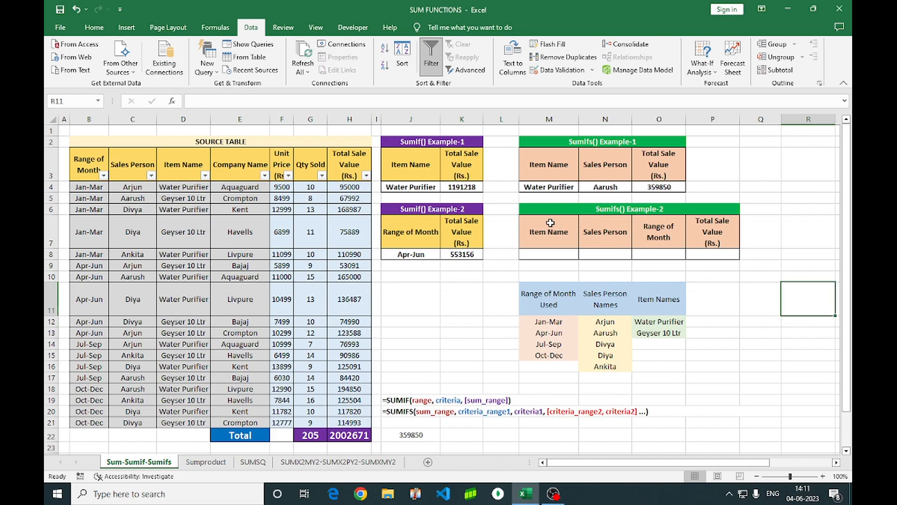
drag(545, 209, 590, 252)
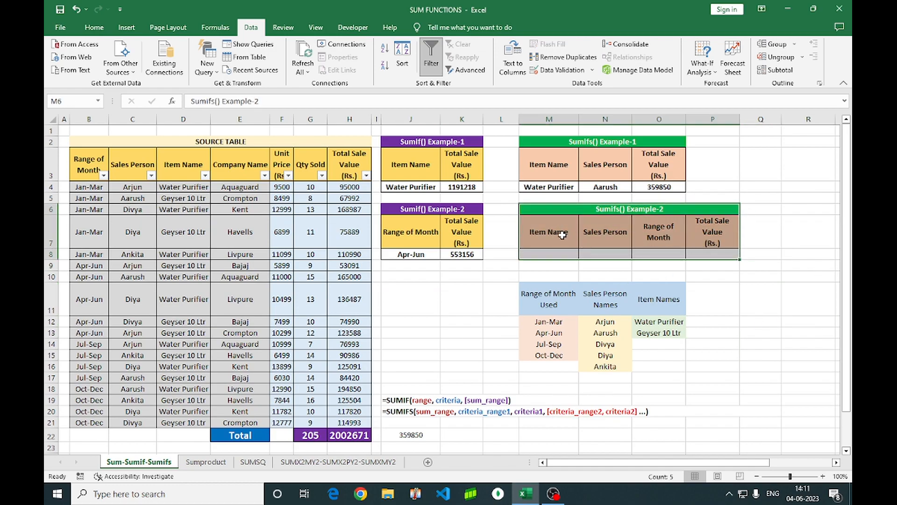
click(563, 235)
click(605, 234)
click(657, 232)
click(550, 169)
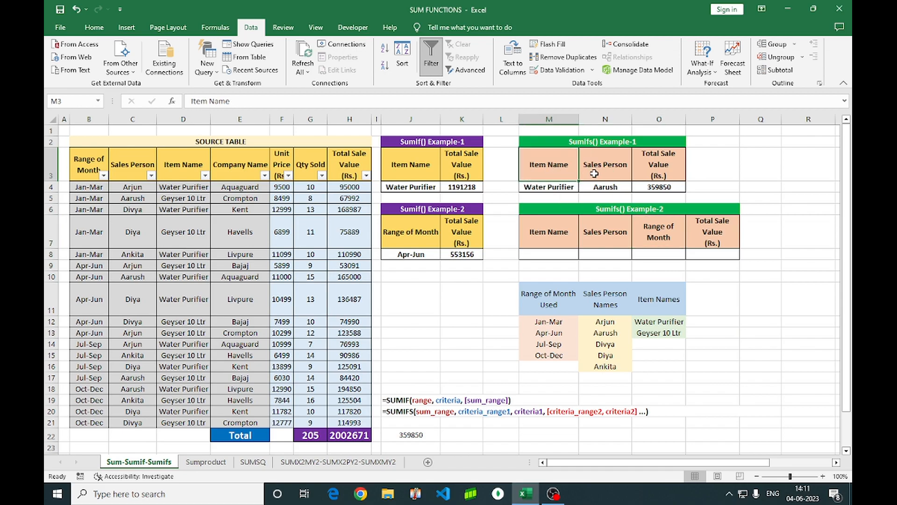
click(602, 171)
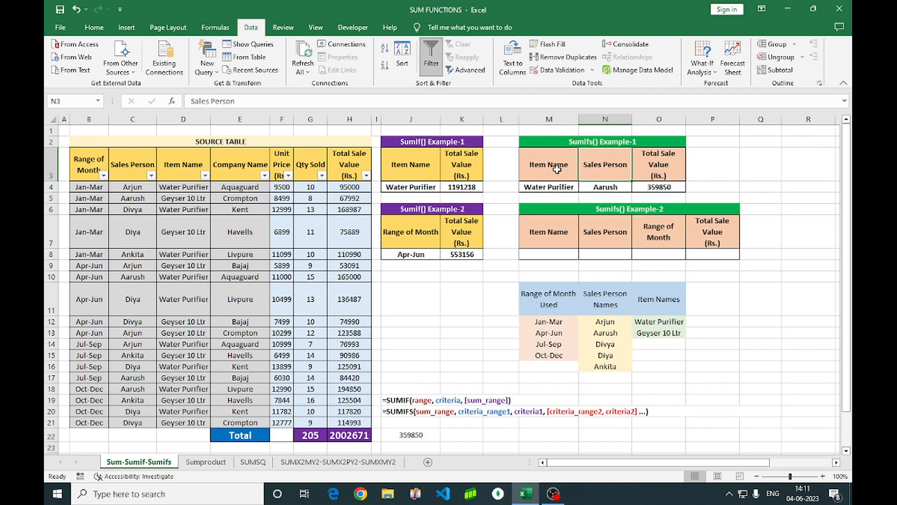
click(554, 230)
- Add a list data validation to the Item Name cell M8 using $O$12:$O$13 as the source, and check its choices
click(562, 254)
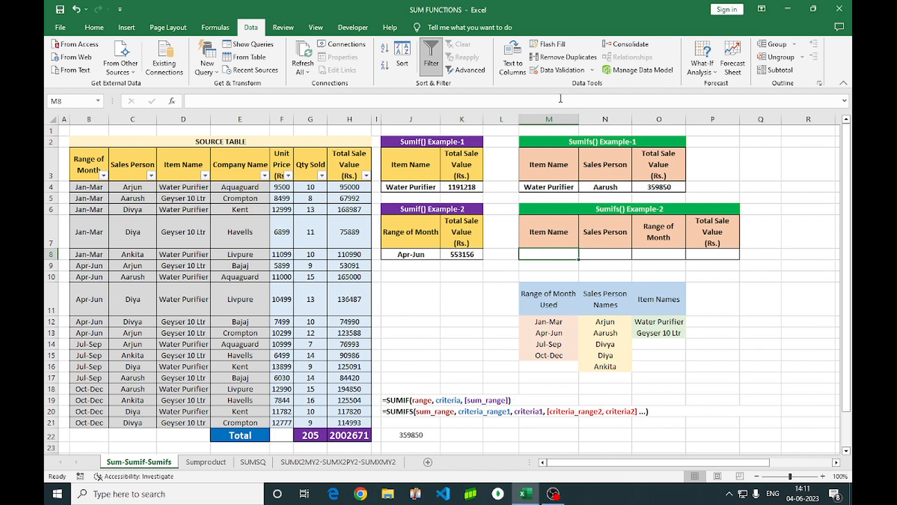
click(553, 72)
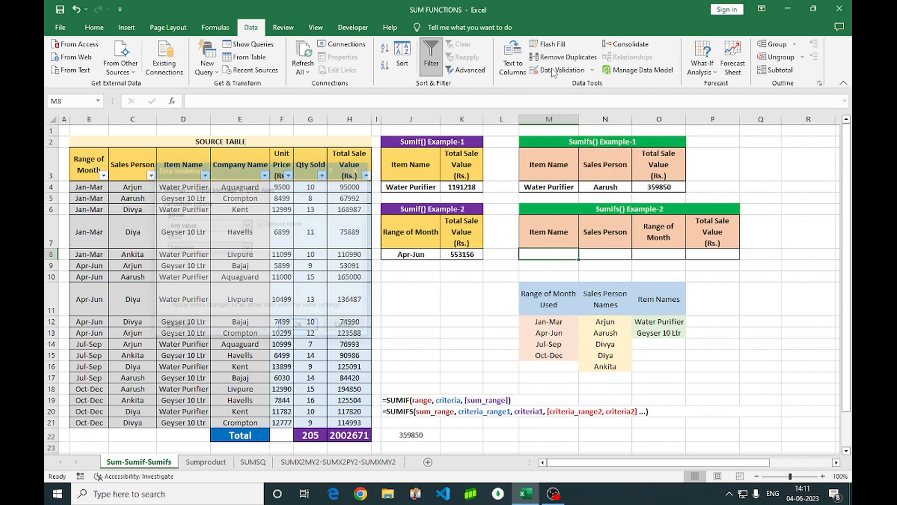
click(244, 224)
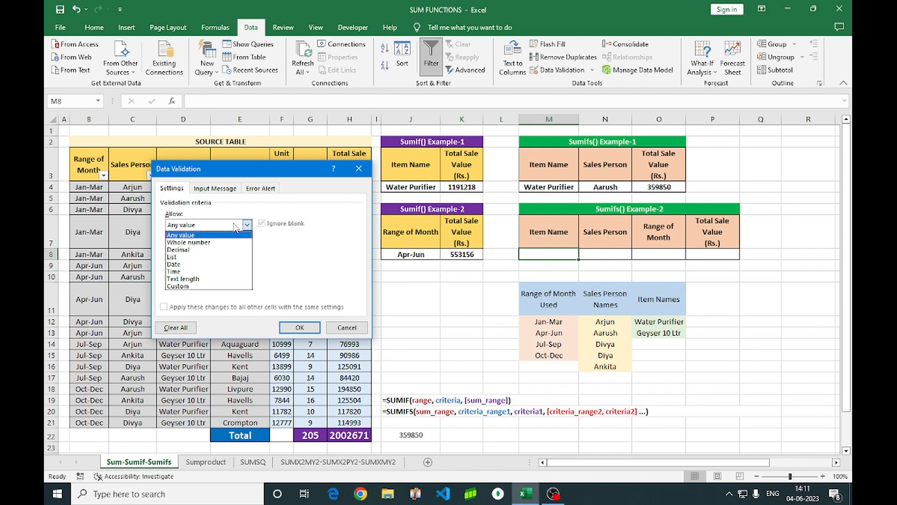
click(186, 256)
click(188, 268)
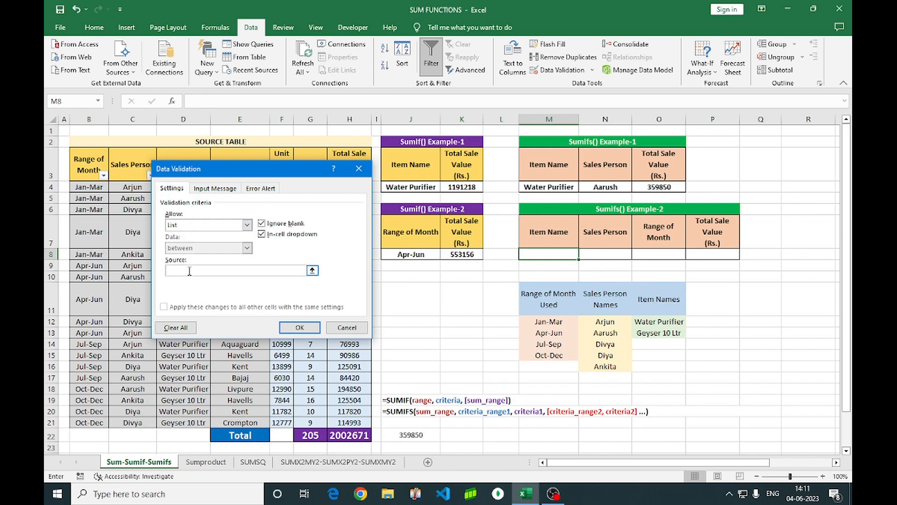
drag(666, 323, 659, 333)
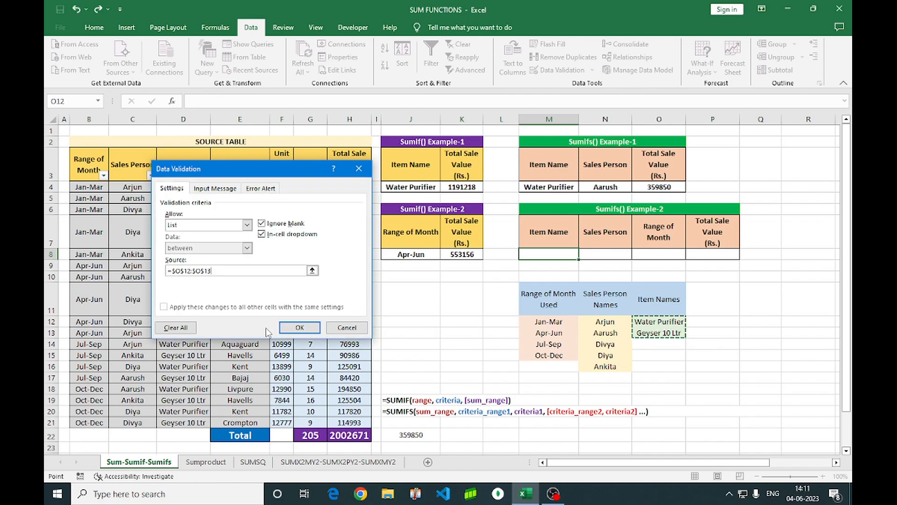
click(300, 328)
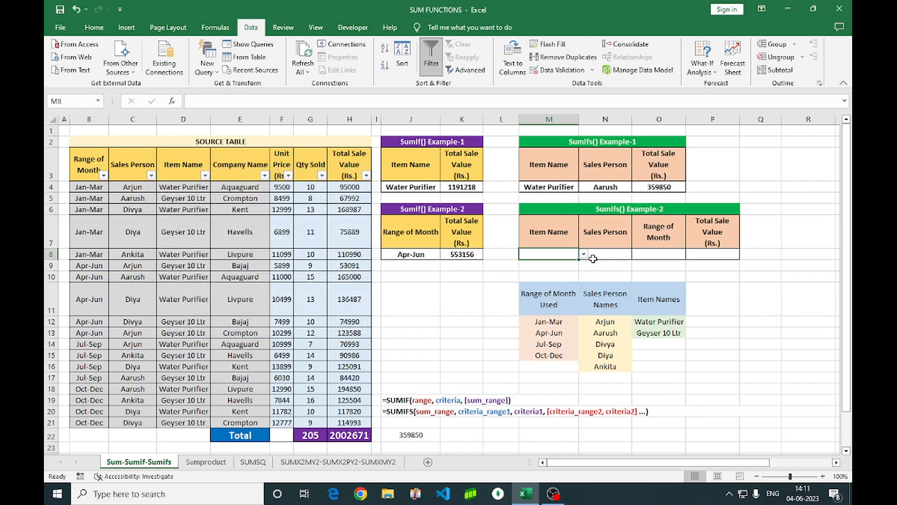
click(584, 255)
click(612, 256)
- Add a list data validation to the Sales Person cell N8 using $N$12:$N$16 as the source
click(611, 253)
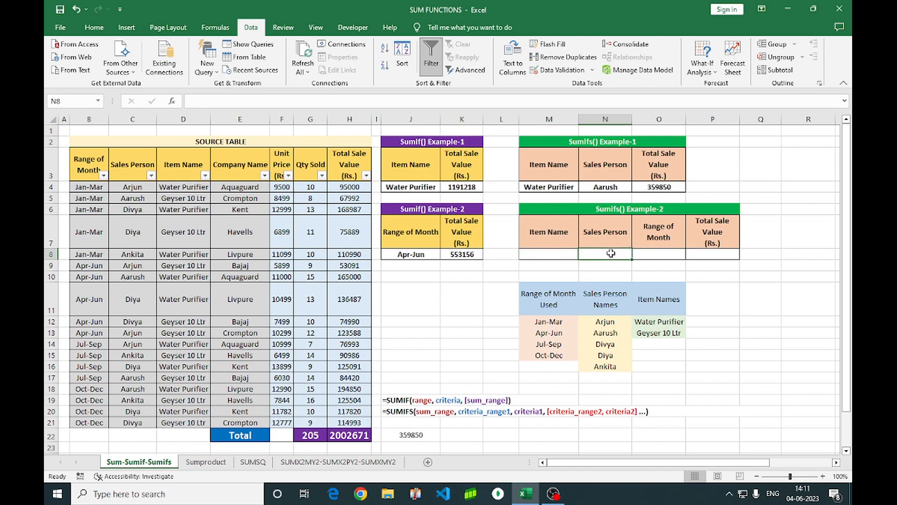
click(559, 70)
click(191, 231)
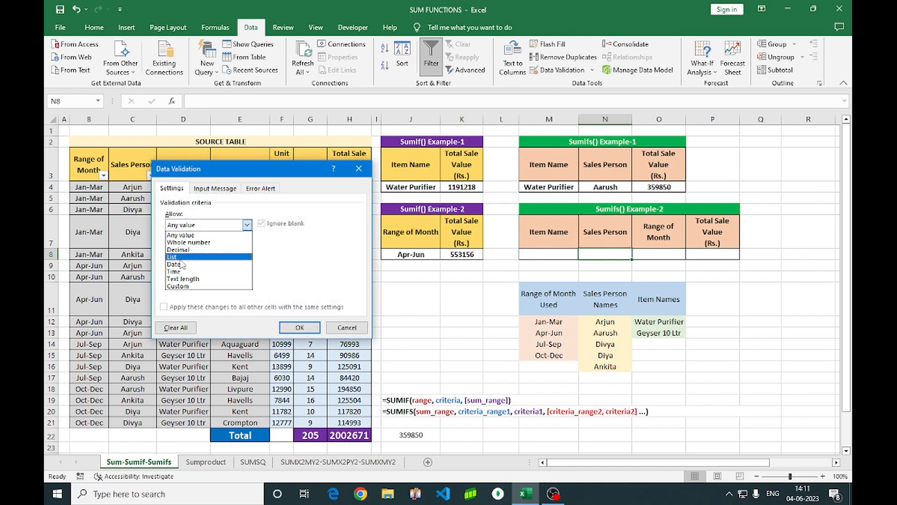
click(183, 263)
click(201, 267)
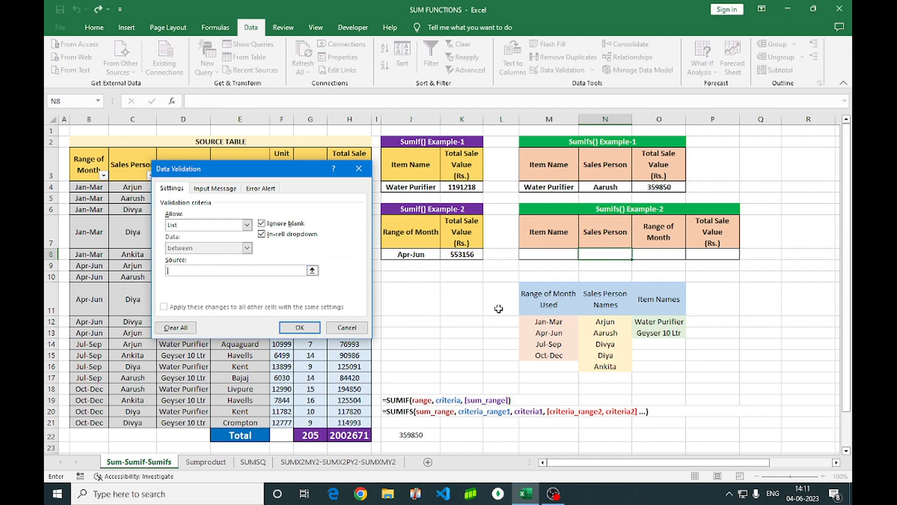
drag(602, 320, 605, 367)
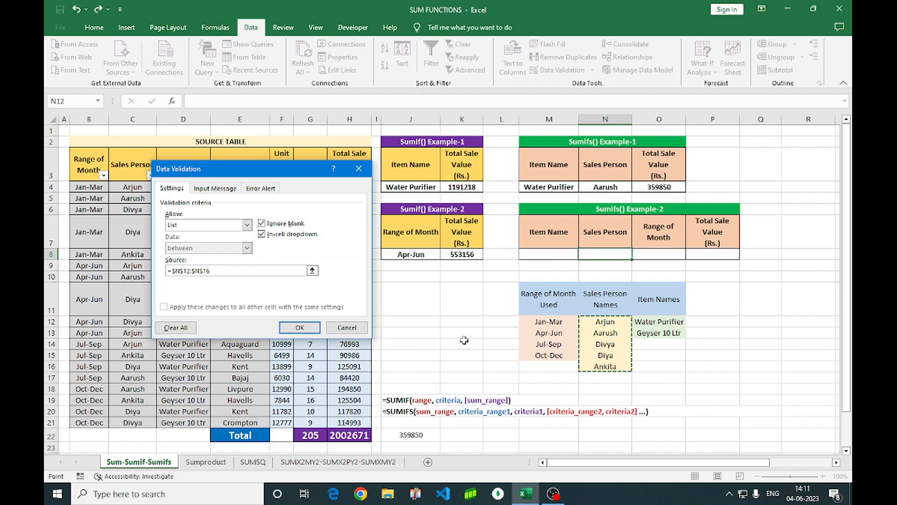
click(316, 327)
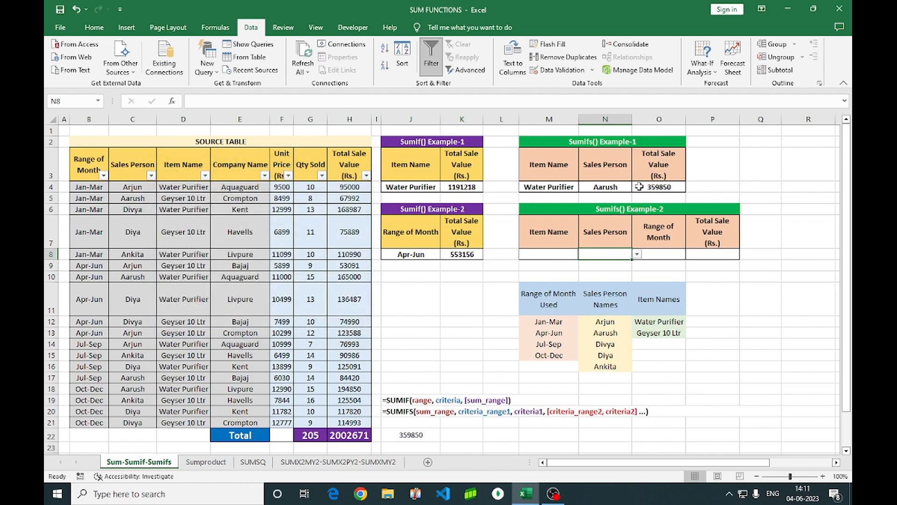
- Add a list data validation to the Range of Month cell O8 using $M$12:$M$15 as the source
click(652, 253)
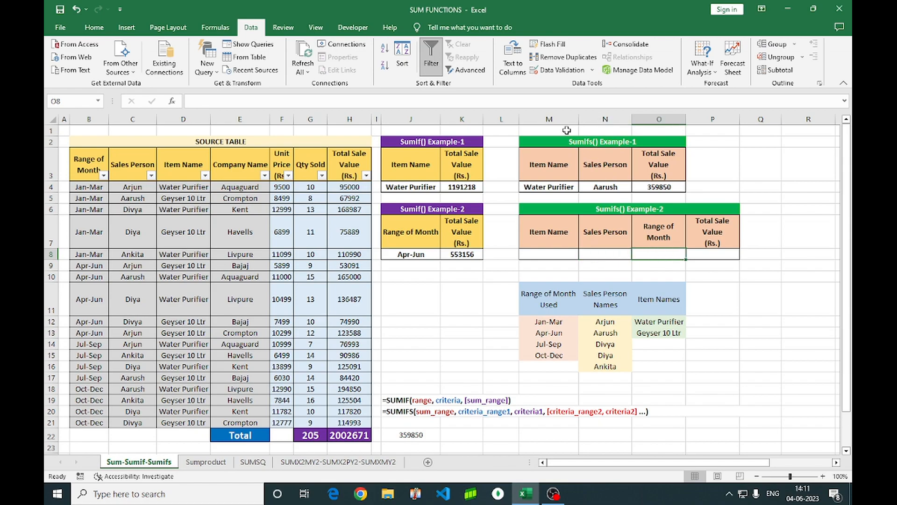
click(557, 71)
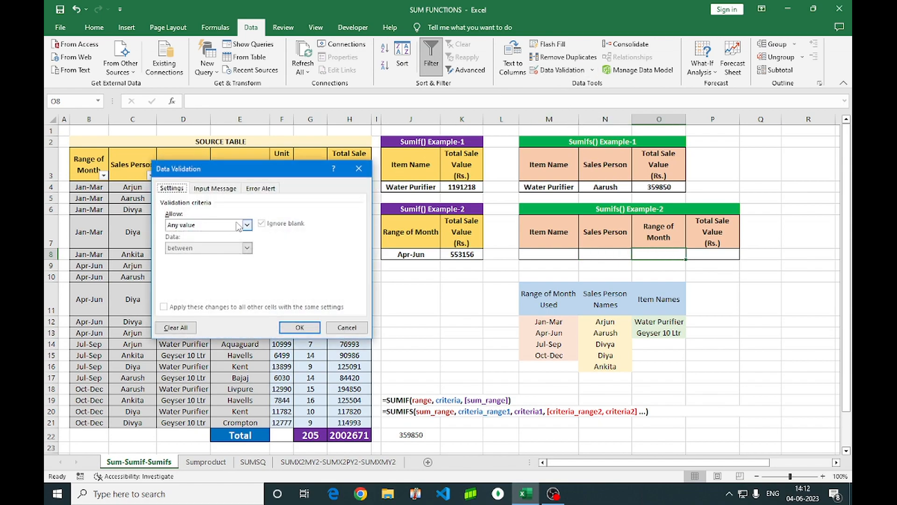
click(239, 226)
click(194, 261)
click(195, 270)
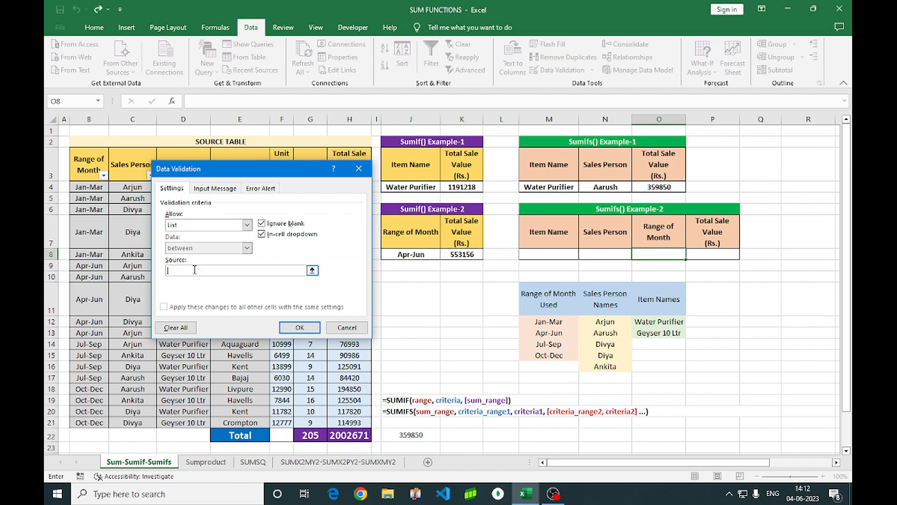
drag(542, 324, 541, 351)
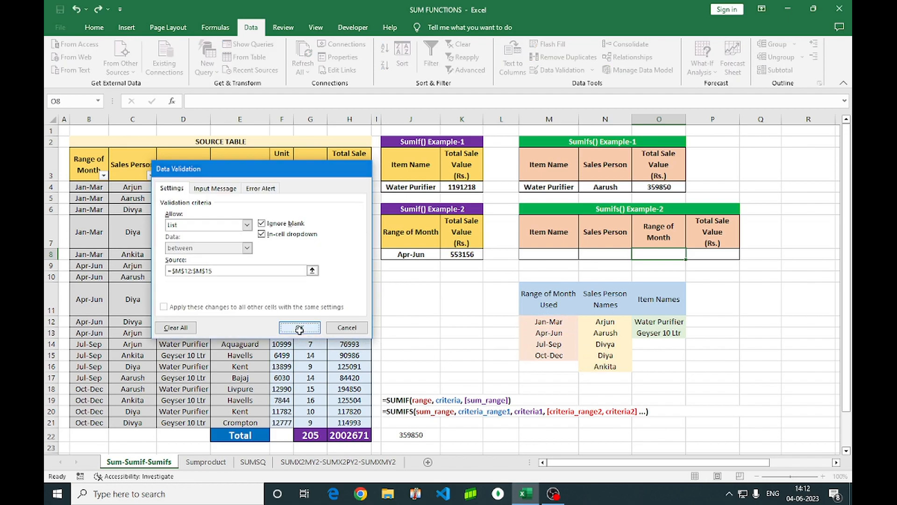
- Confirm the list validation for the Range of Month cell O8, and choose Water Purifier as the Item Name in M8
click(299, 329)
click(732, 298)
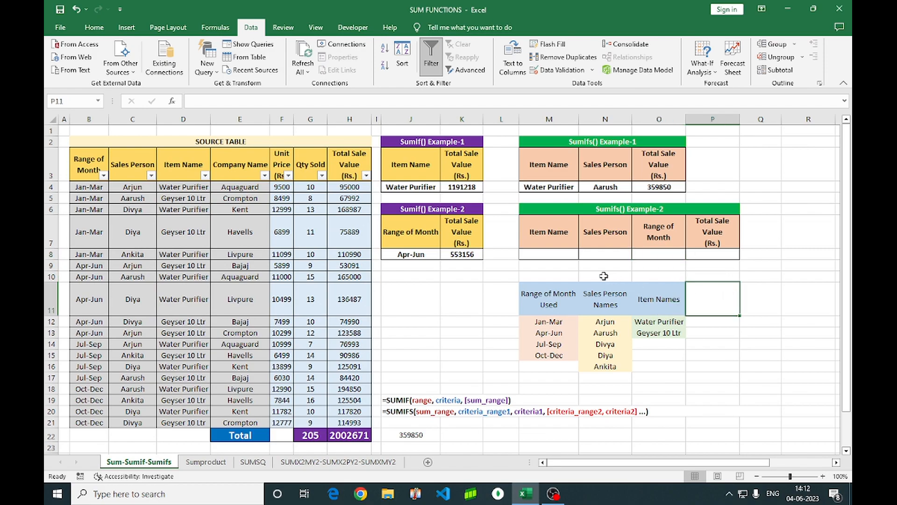
click(565, 254)
click(584, 254)
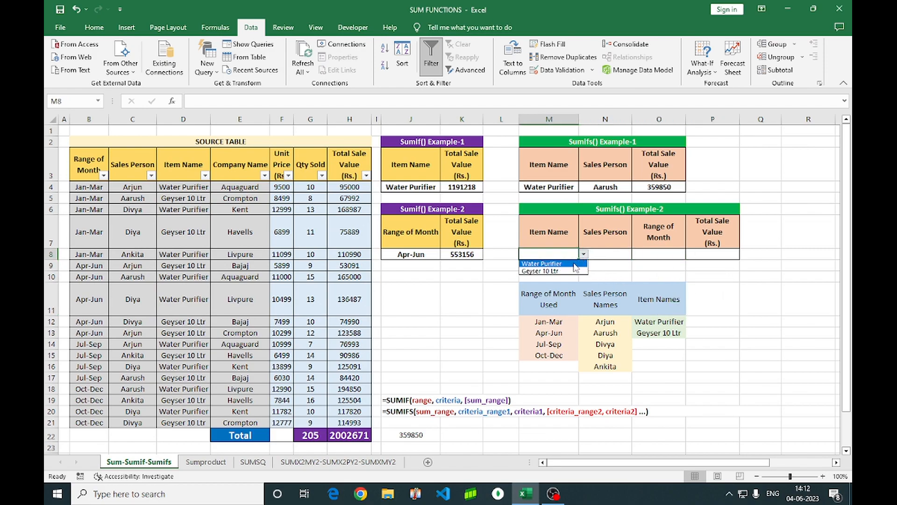
click(576, 263)
- Choose the sales person listed in N14 for cell N8 and Apr-Jun as the Range of Month in O8
click(608, 255)
click(637, 254)
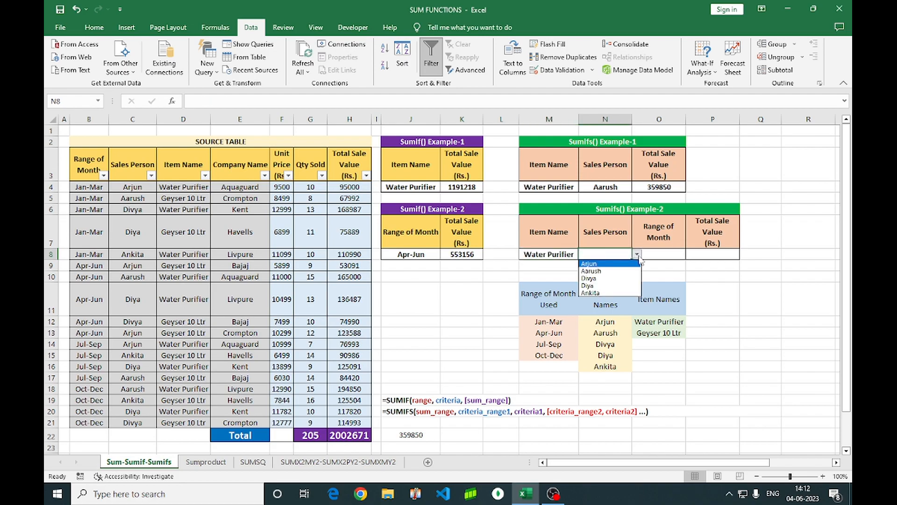
click(606, 279)
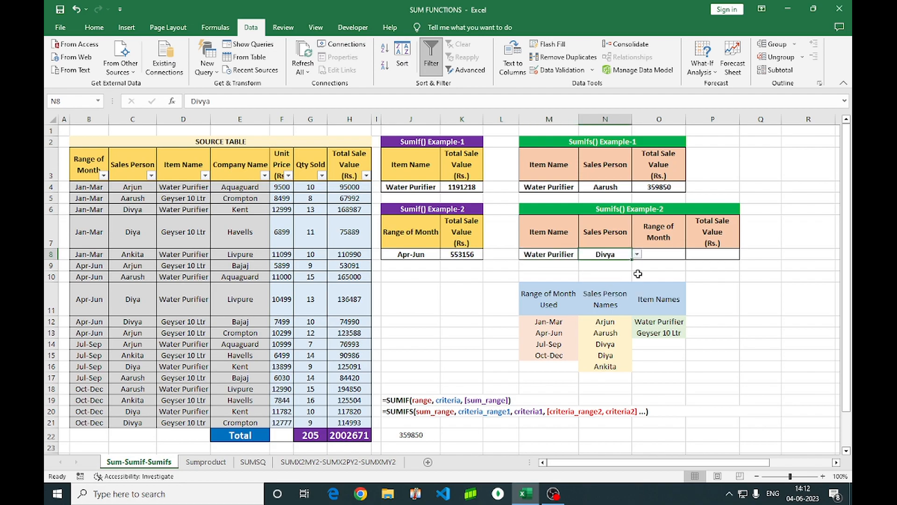
click(669, 254)
click(691, 254)
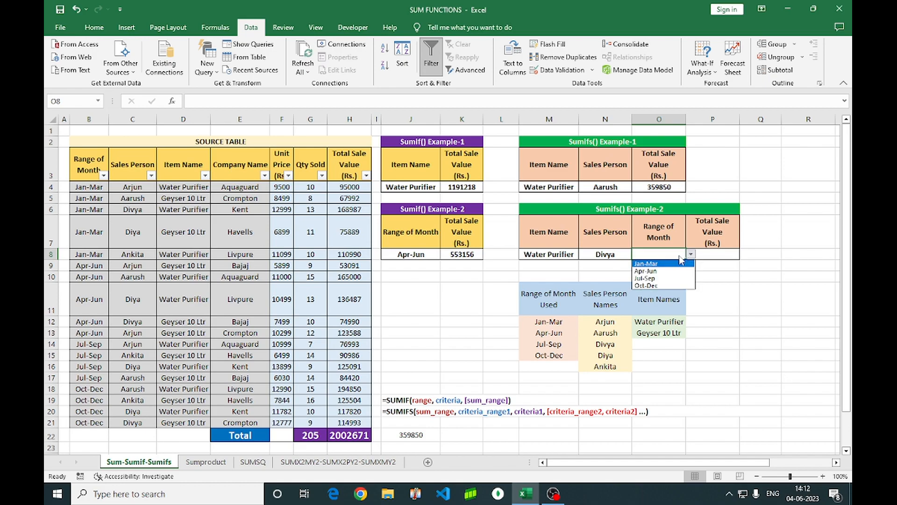
click(661, 271)
- Review the chosen Item Name, Sales Person and Range of Month criteria in M8:O8 against the empty Total Sale Value cell P8
click(709, 256)
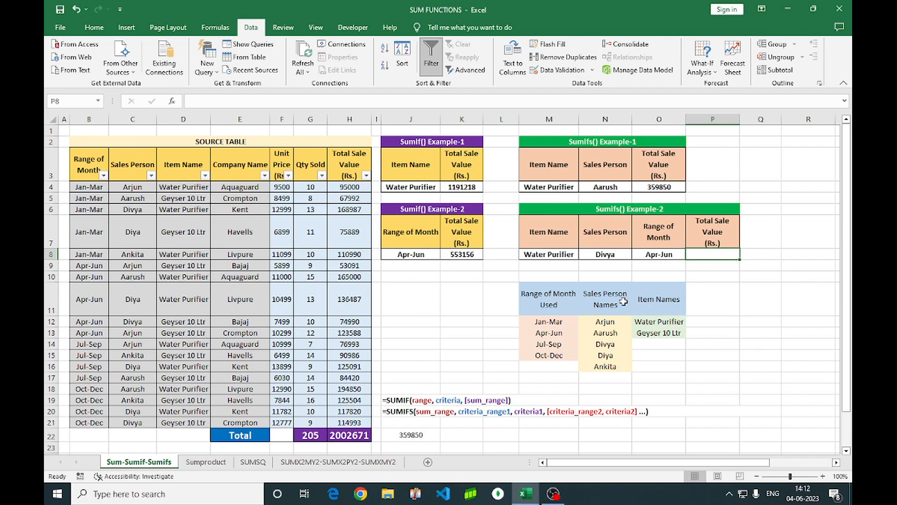
double_click(548, 257)
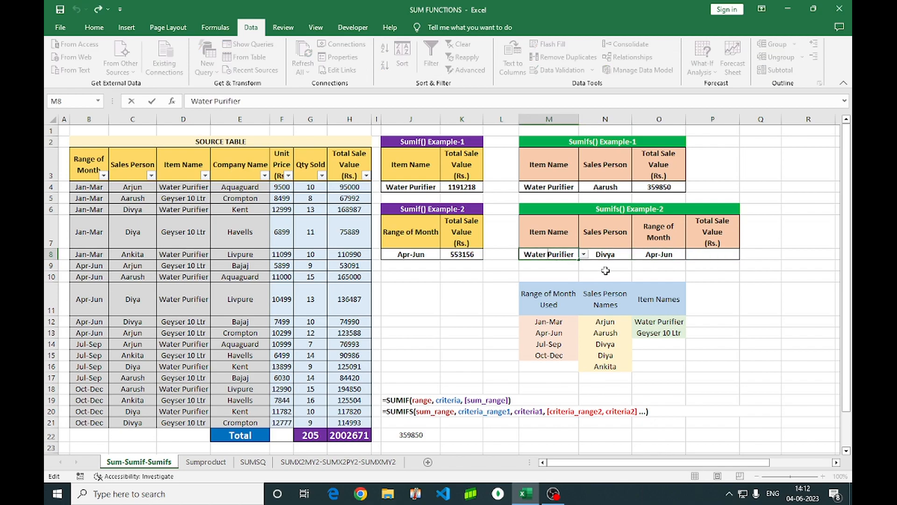
click(612, 254)
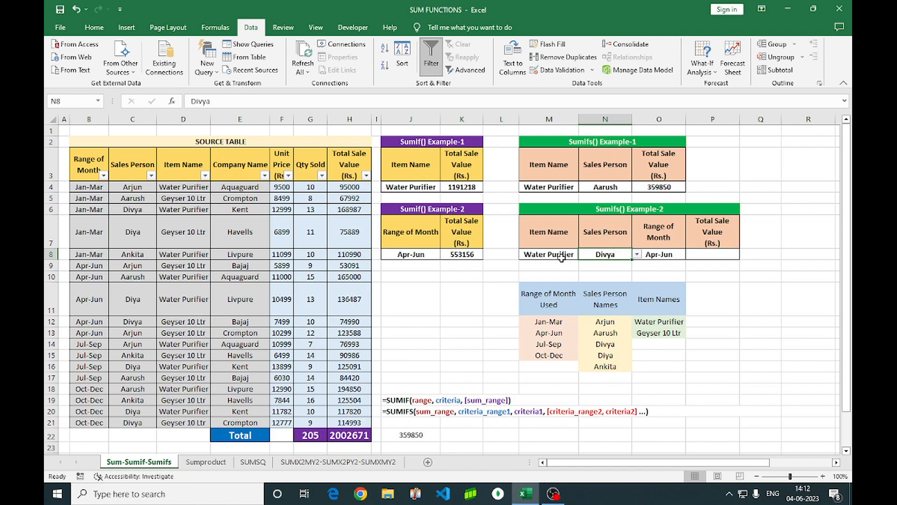
click(666, 254)
click(667, 267)
click(664, 254)
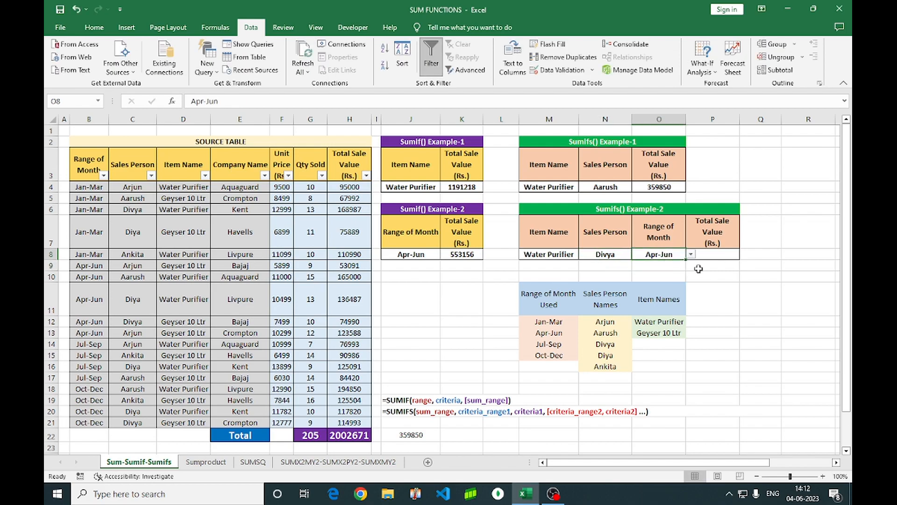
click(708, 256)
click(755, 302)
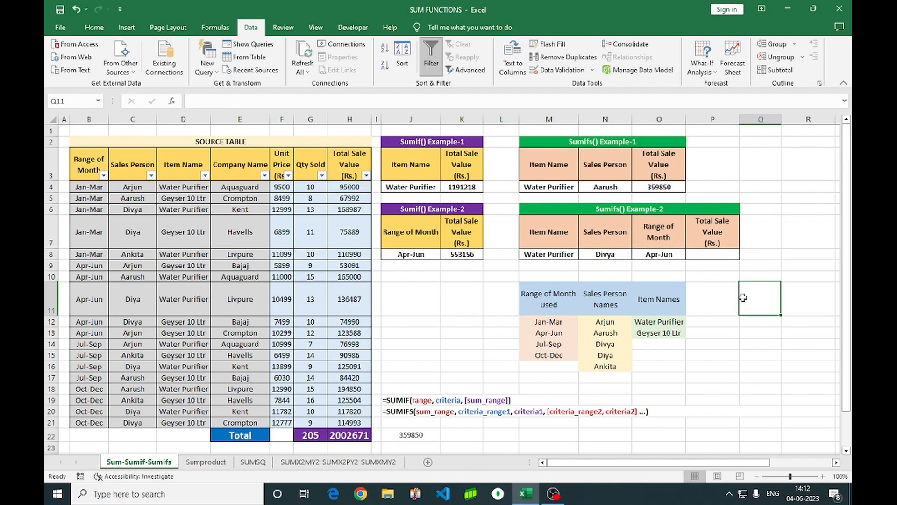
- Start a SUMIFS formula in Total Sale Value cell P8 with H4:H21 as the sum range
click(722, 255)
text(=sumifs)
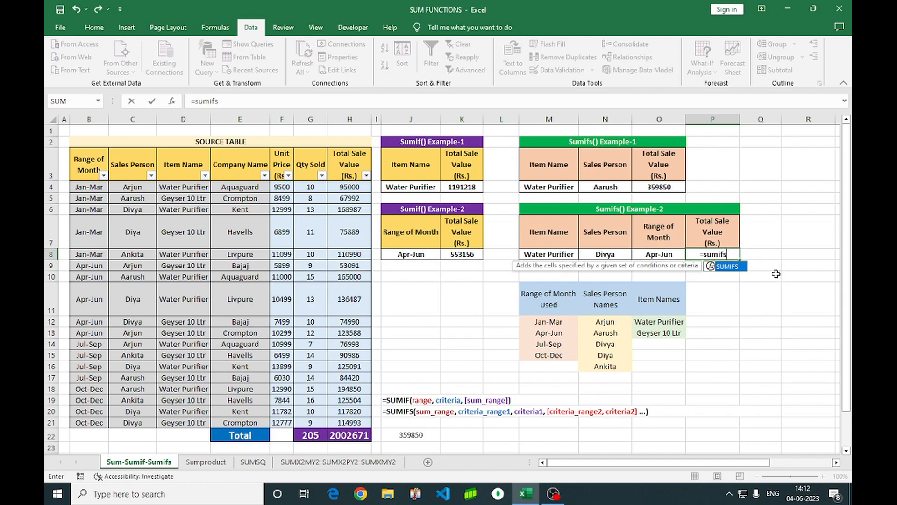
key(Tab)
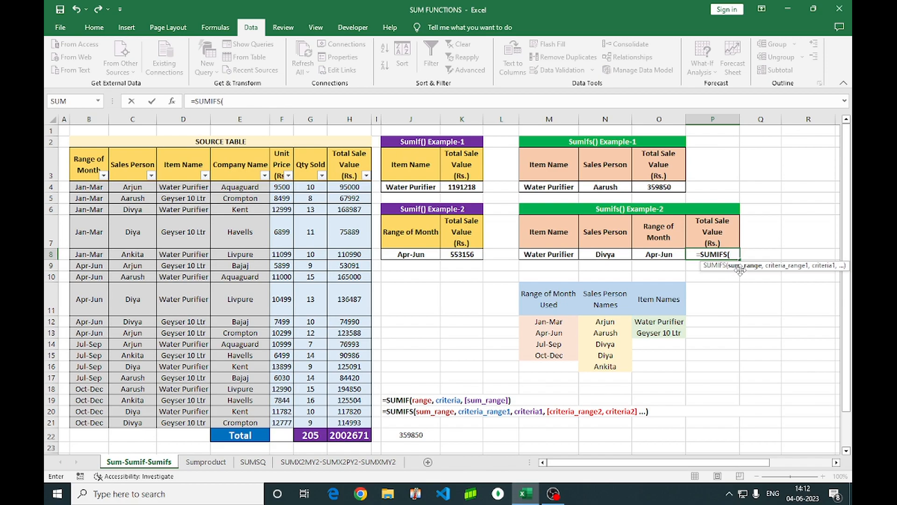
click(345, 186)
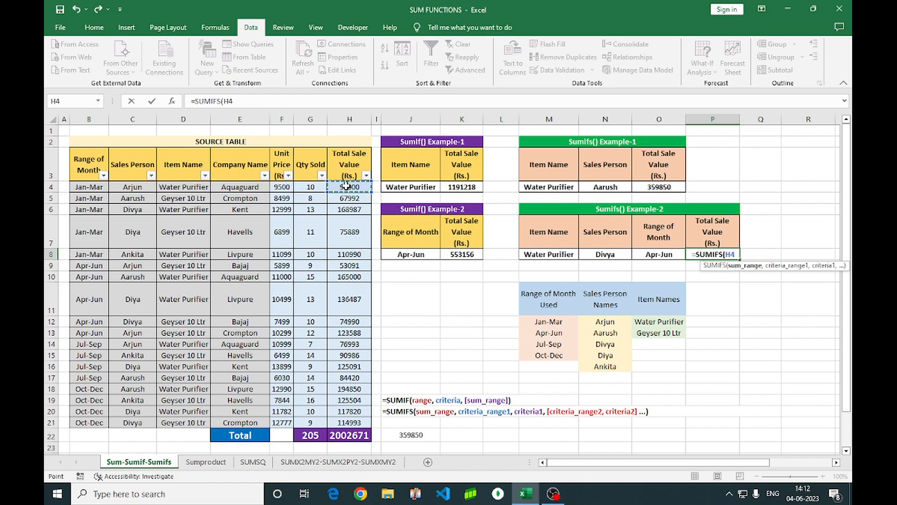
key(ctrl+shift+Down)
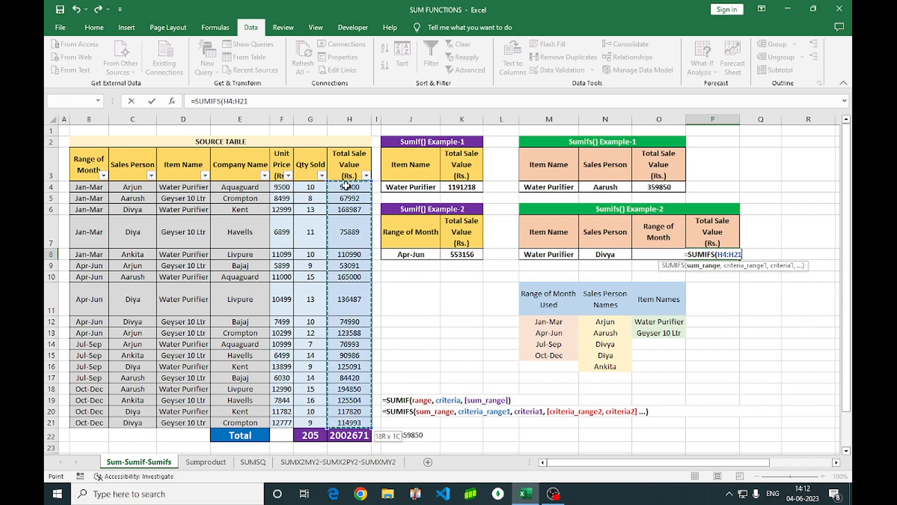
text(,)
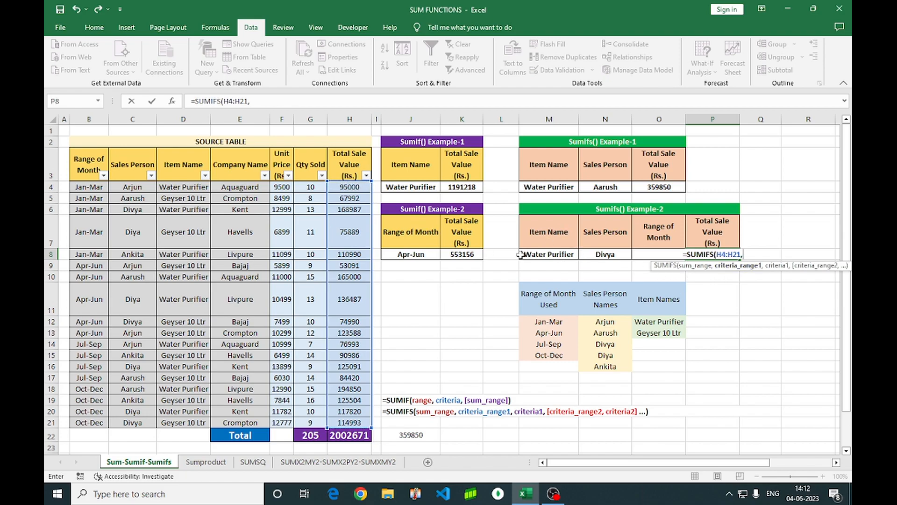
- Add the item names D4:D21 as the first criteria range and M8 as its criterion
click(180, 188)
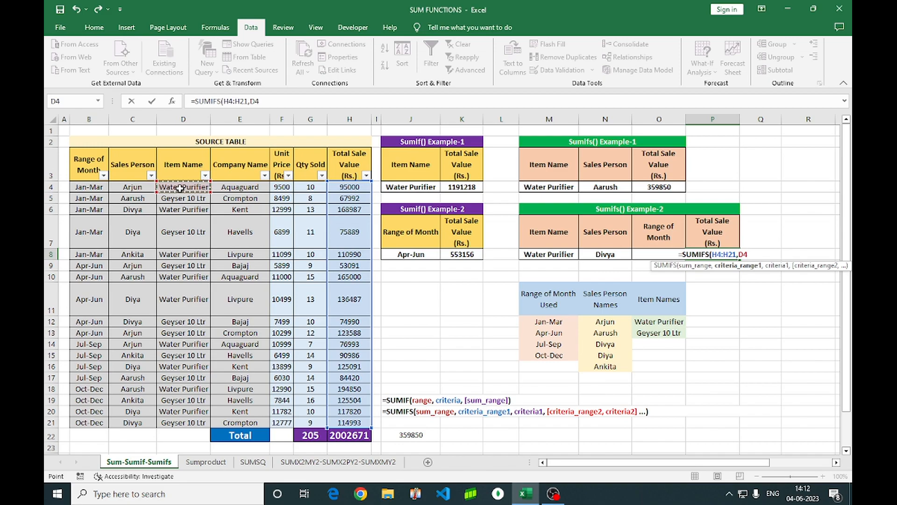
key(ctrl+shift+Down)
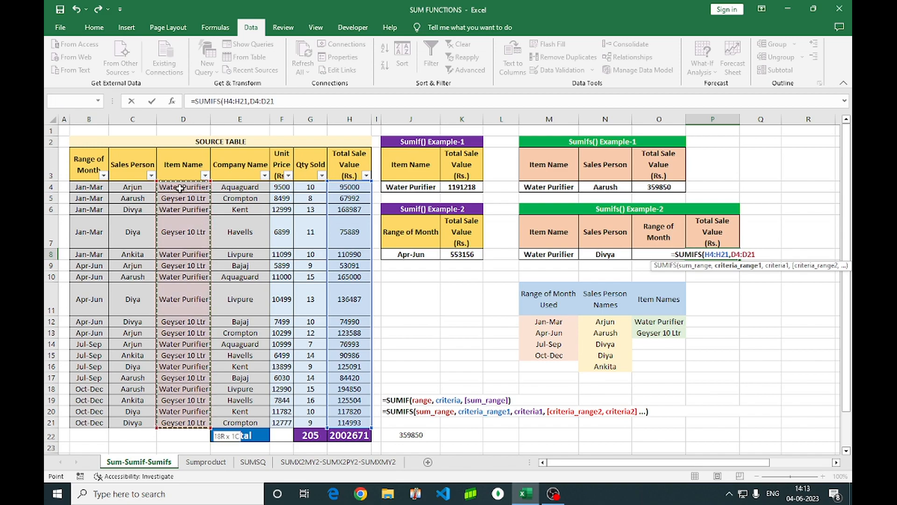
text(,)
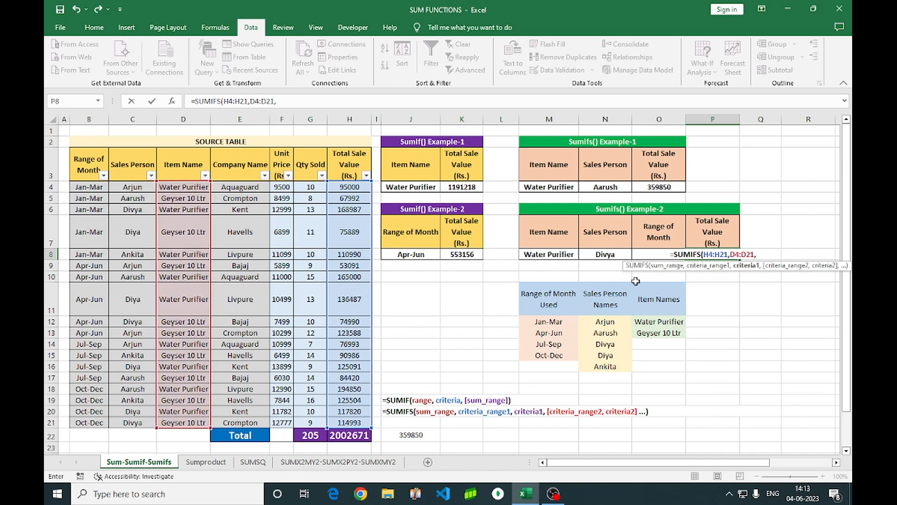
click(556, 255)
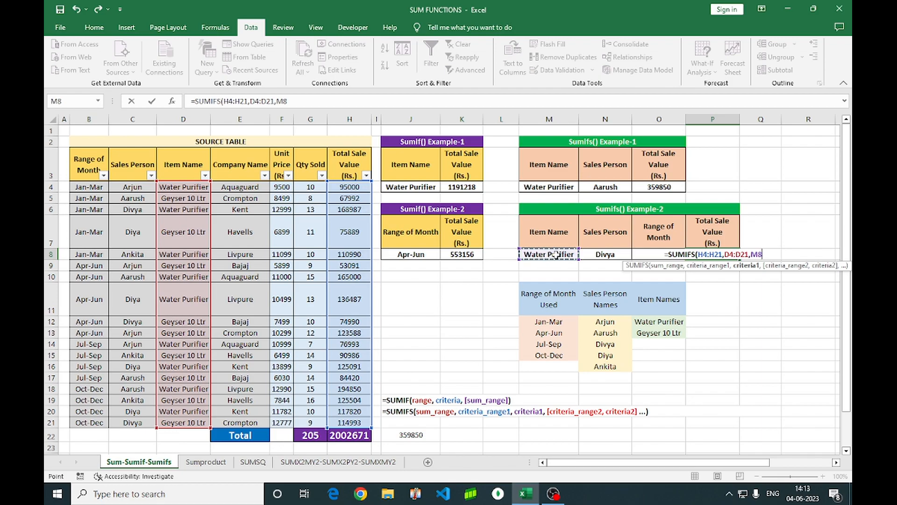
text(,)
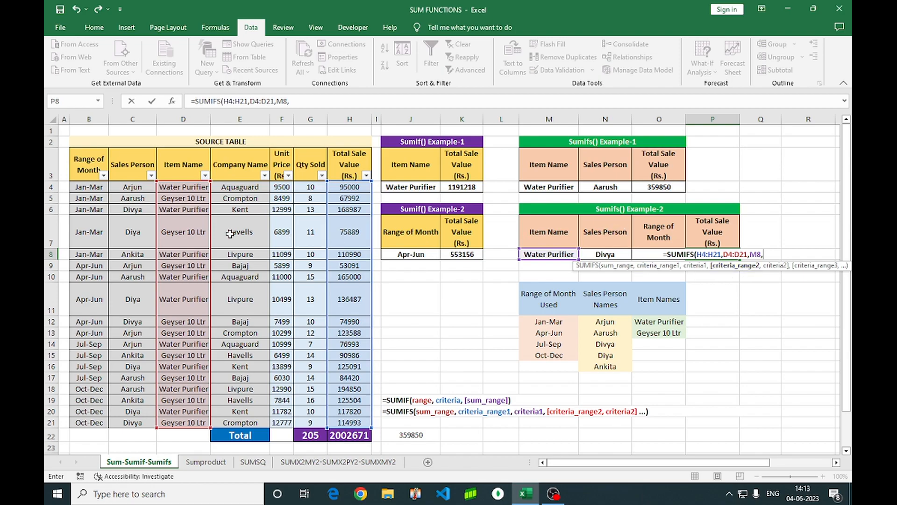
- Add the sales persons C4:C21 as the second criteria range and N8 as its criterion
click(127, 187)
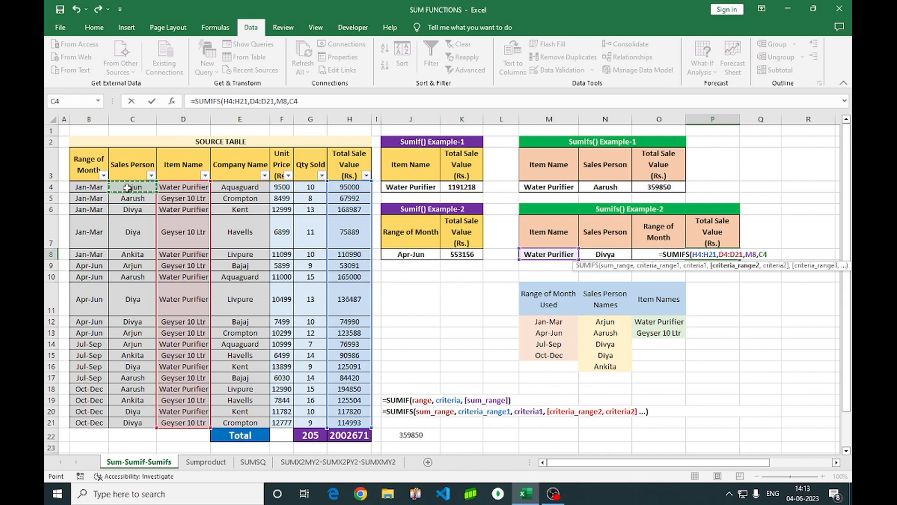
key(ctrl+shift+Down)
text(,)
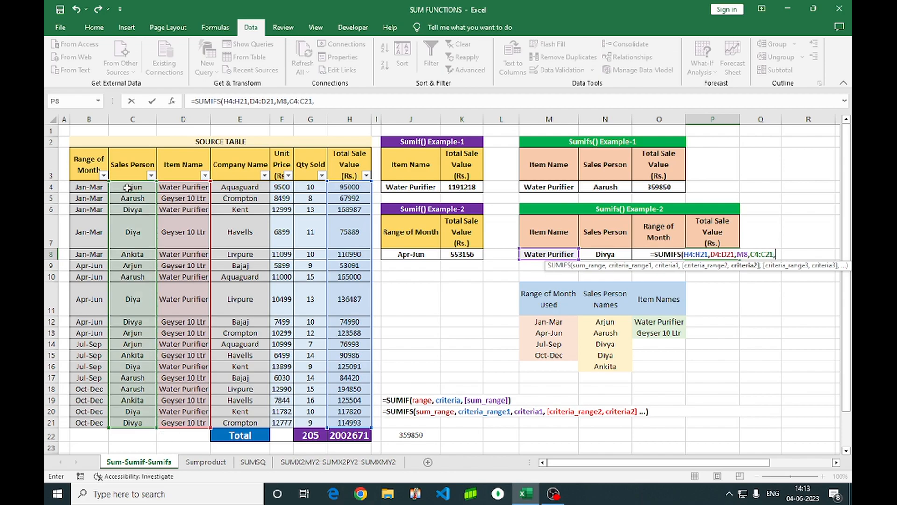
click(593, 254)
text(,)
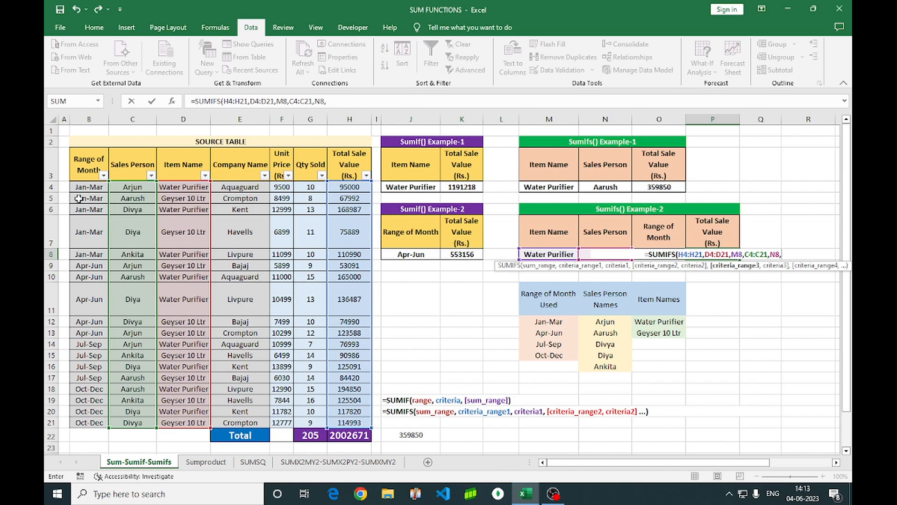
- Add the month ranges B4:B21 as the third criteria range with O8 as its criterion, and complete the formula
click(88, 187)
key(ctrl+shift+Down)
text(,)
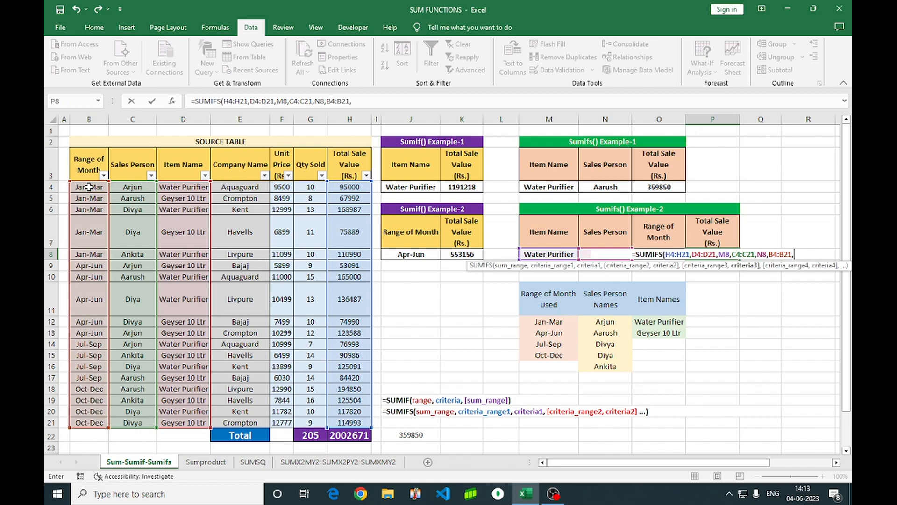
click(641, 229)
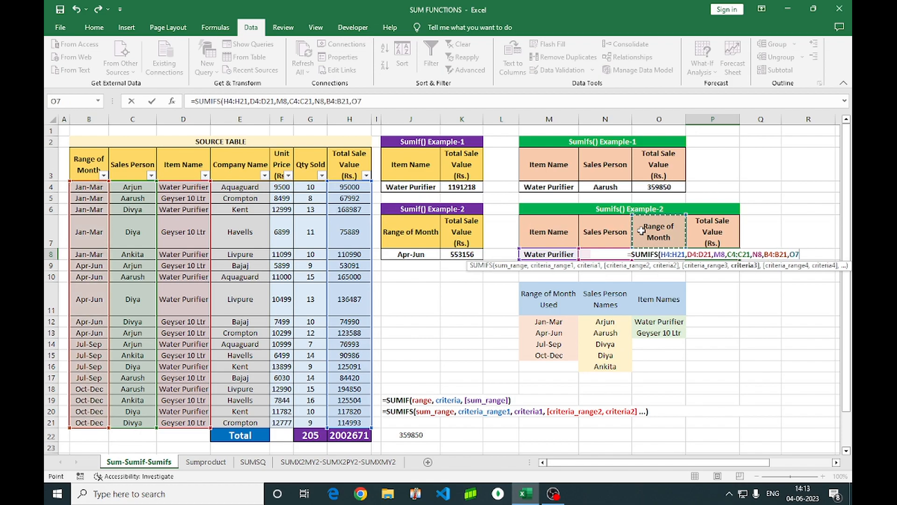
key(Down)
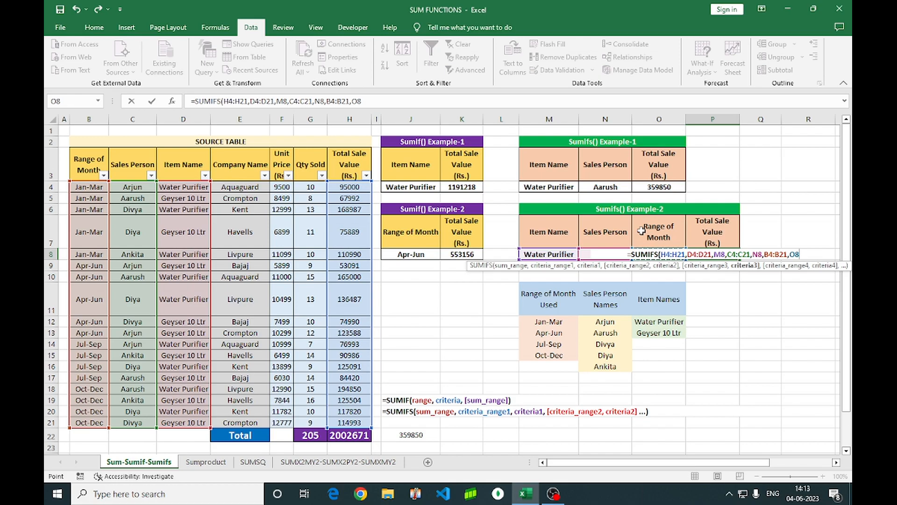
text())
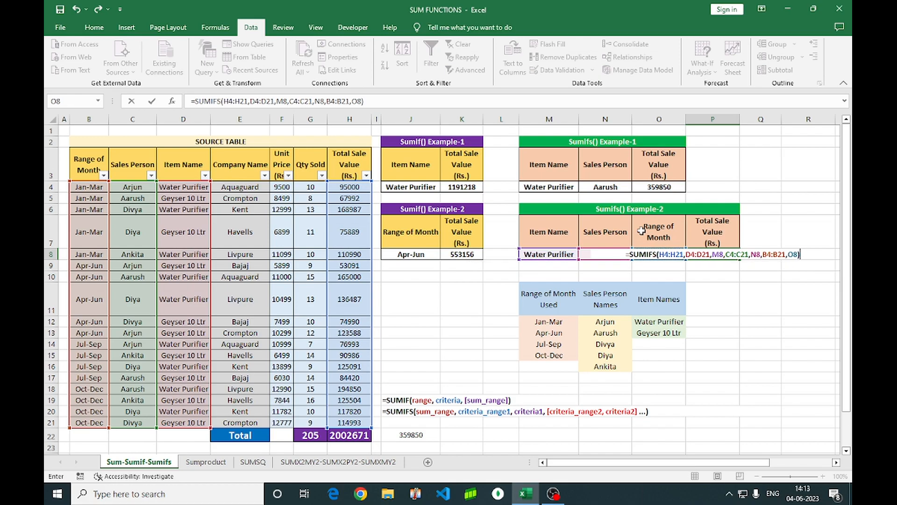
key(Return)
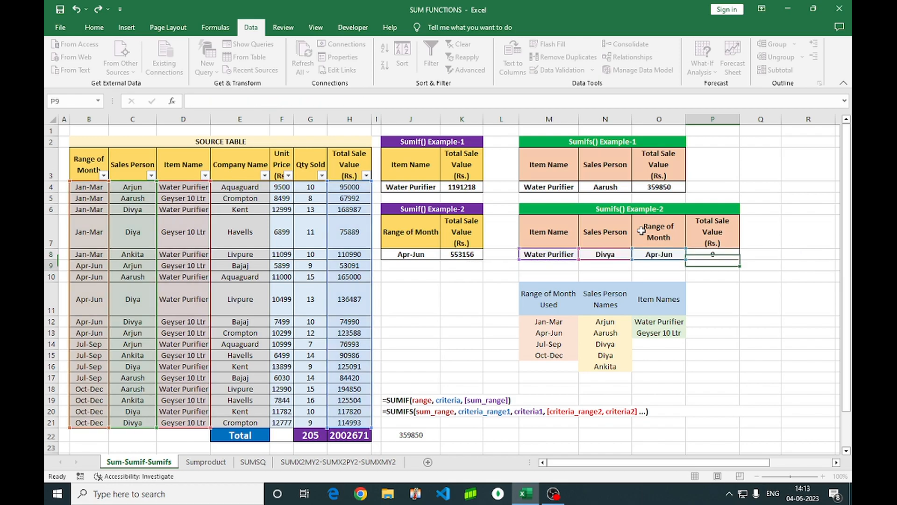
- Copy the SUMIFS result from P8 and paste it as a value into cell J22
key(Up)
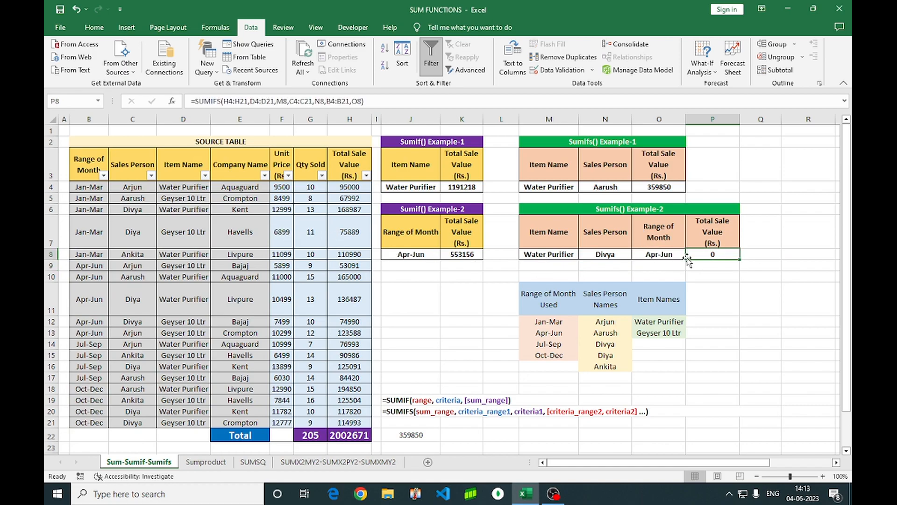
key(ctrl+c)
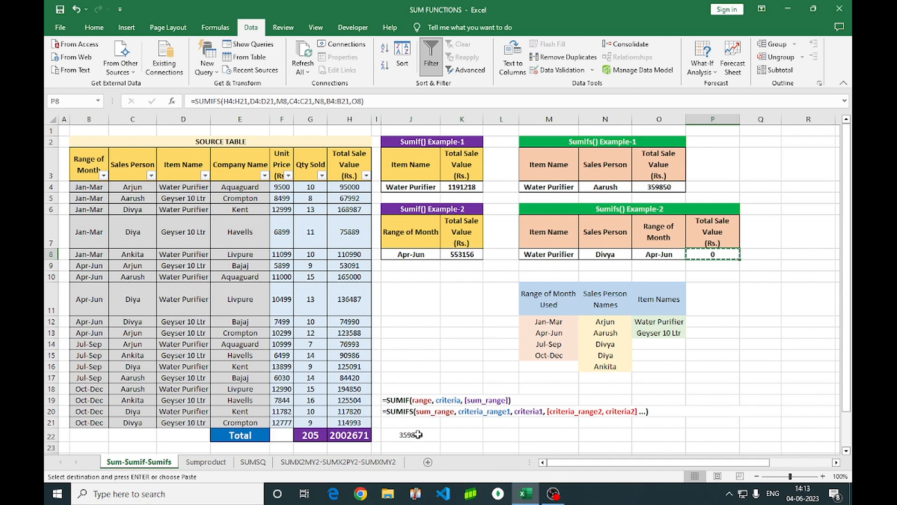
click(391, 431)
key(ctrl+alt+v)
key(v)
key(Return)
key(Escape)
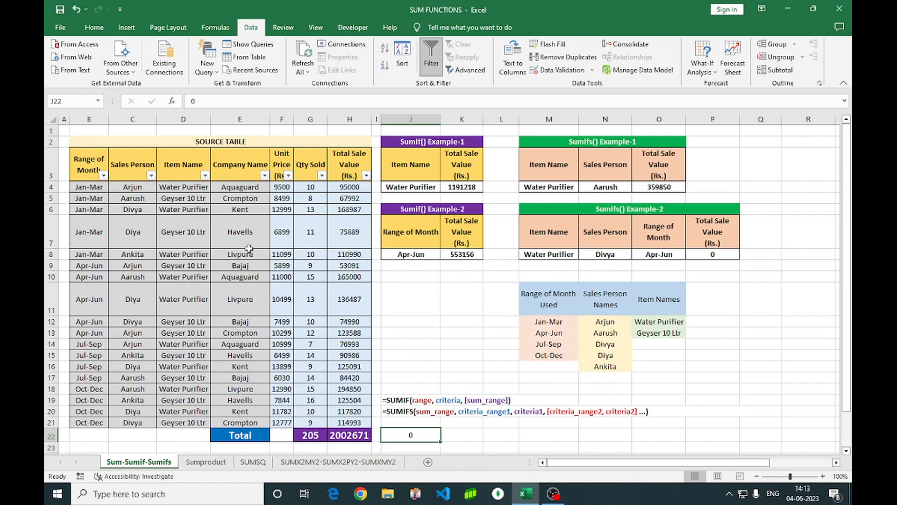
- Filter the source table's Item Name column to show only Water Purifier
click(205, 176)
click(95, 299)
click(94, 319)
click(140, 402)
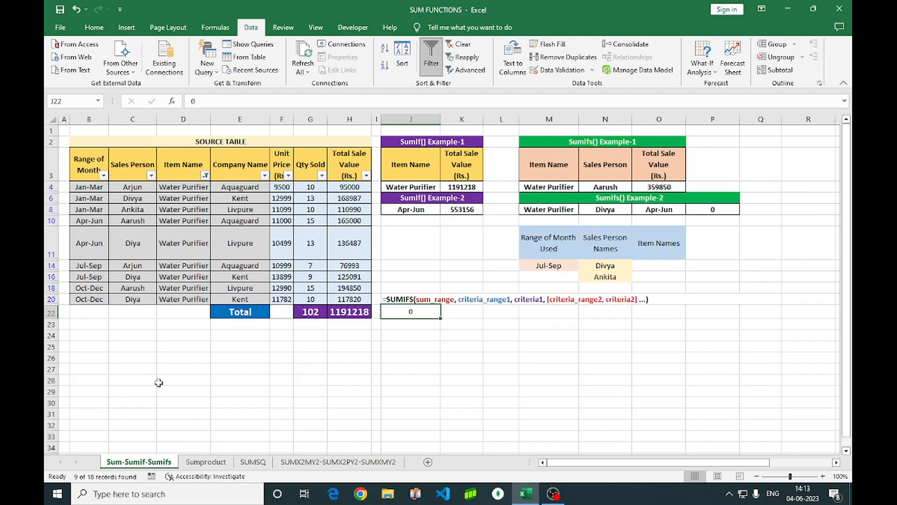
- Filter the source table's Sales Person column to show only the sales person entered in N8
click(151, 175)
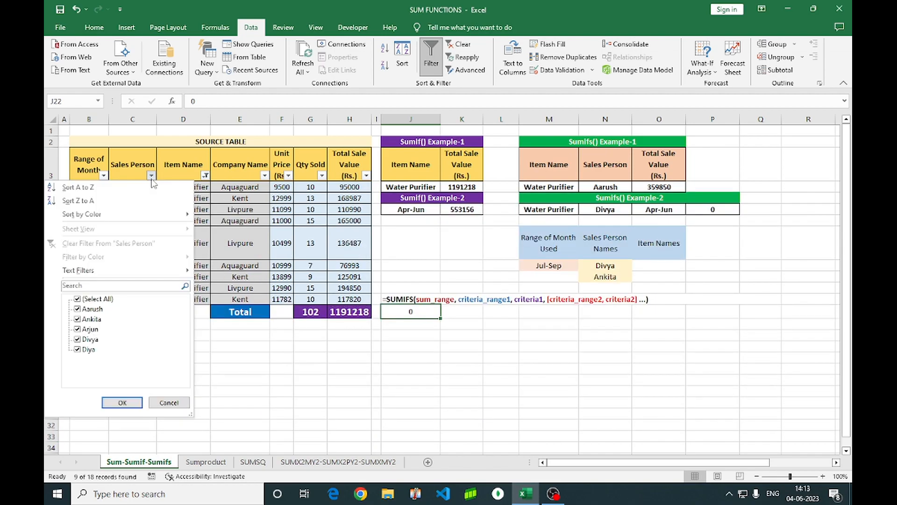
click(77, 299)
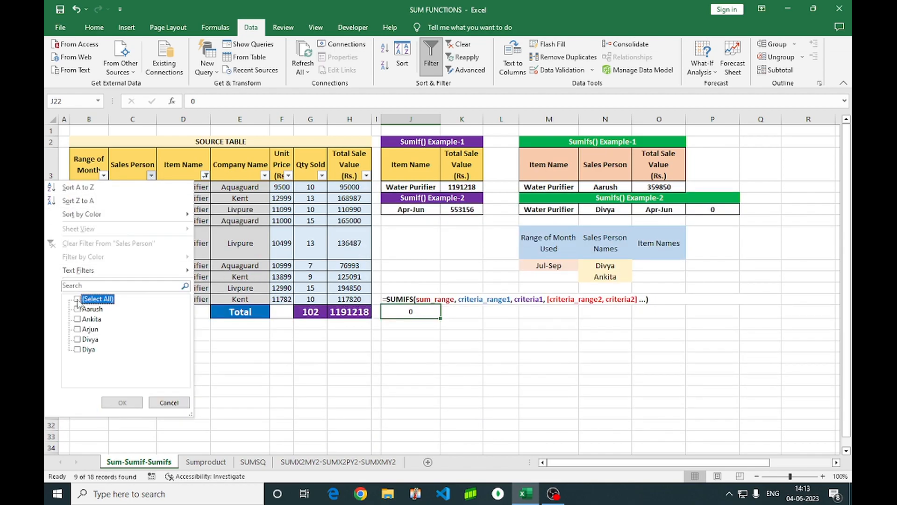
click(77, 339)
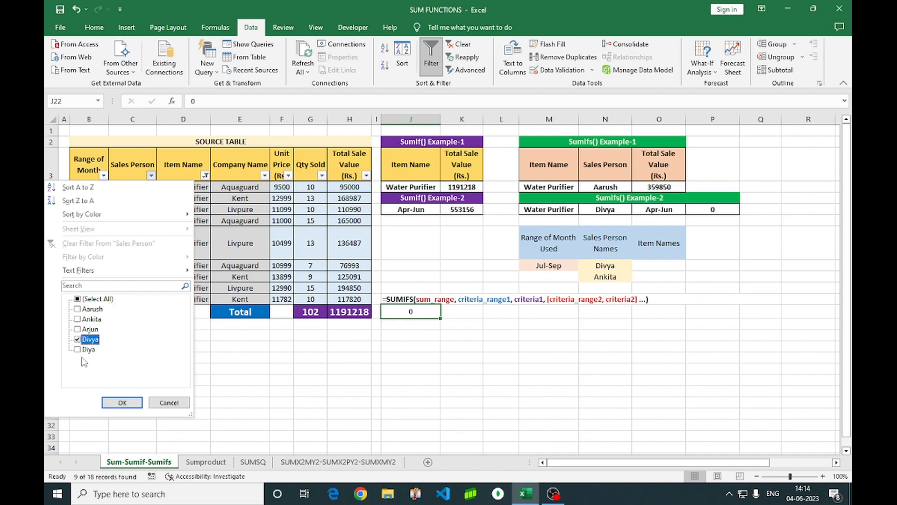
click(122, 403)
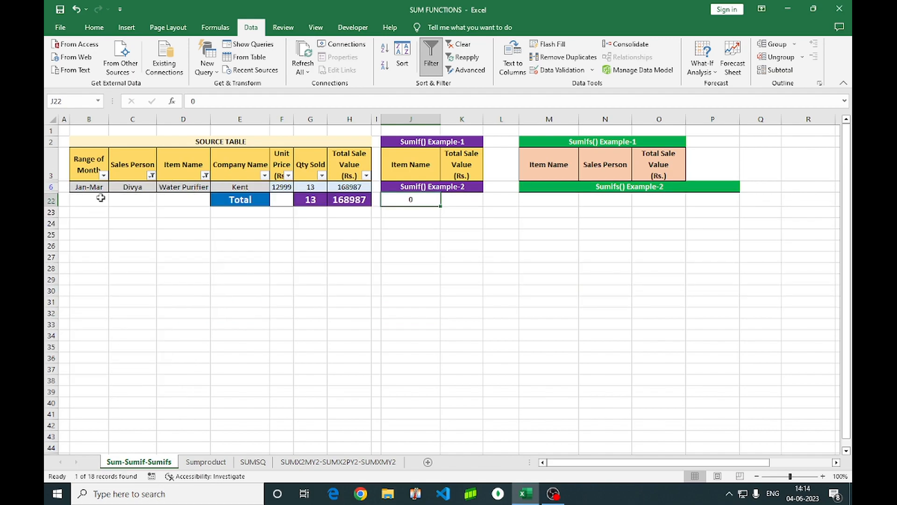
- Show all sales persons again in the source table while keeping the Item Name filter
click(151, 175)
click(78, 299)
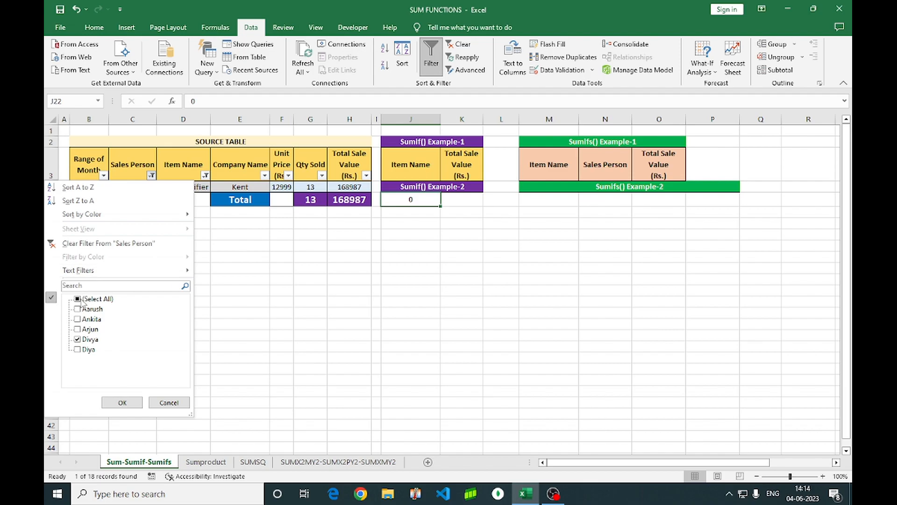
click(122, 403)
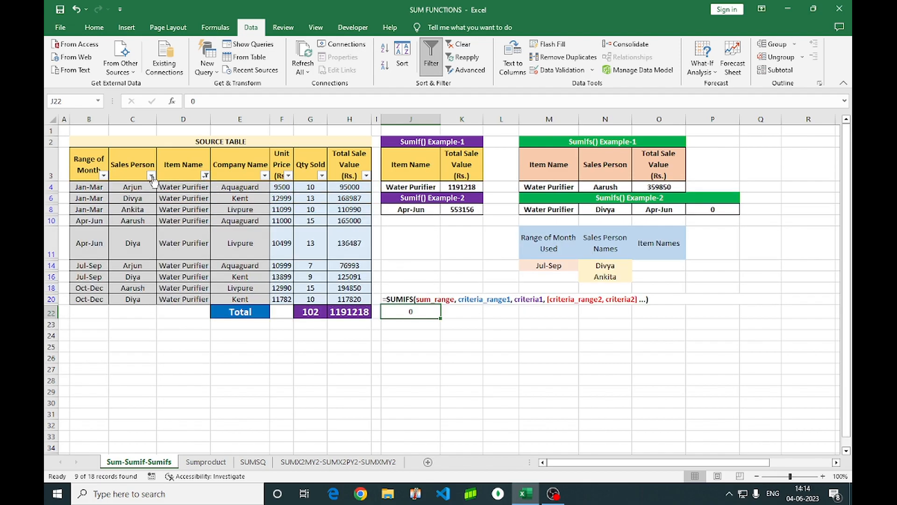
- Filter the source table's Sales Person column to show only the sales person listed in N16
click(152, 175)
click(77, 299)
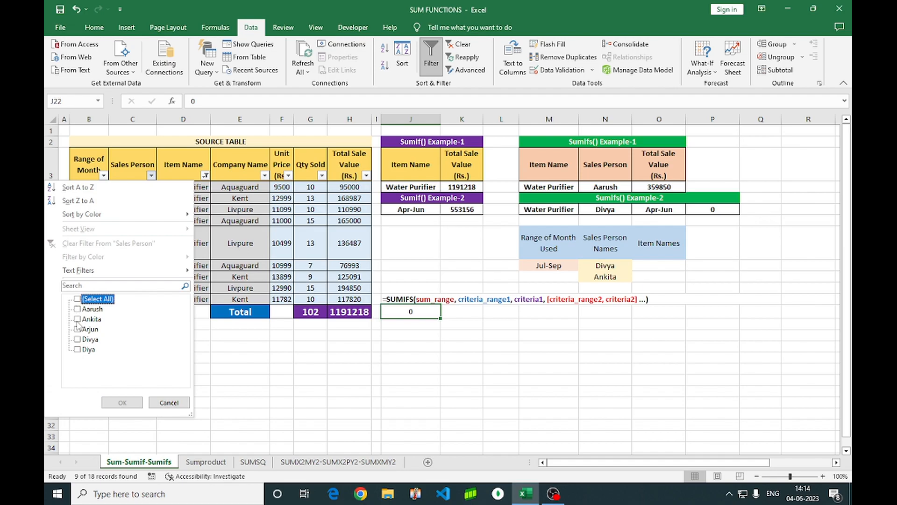
click(78, 319)
click(122, 403)
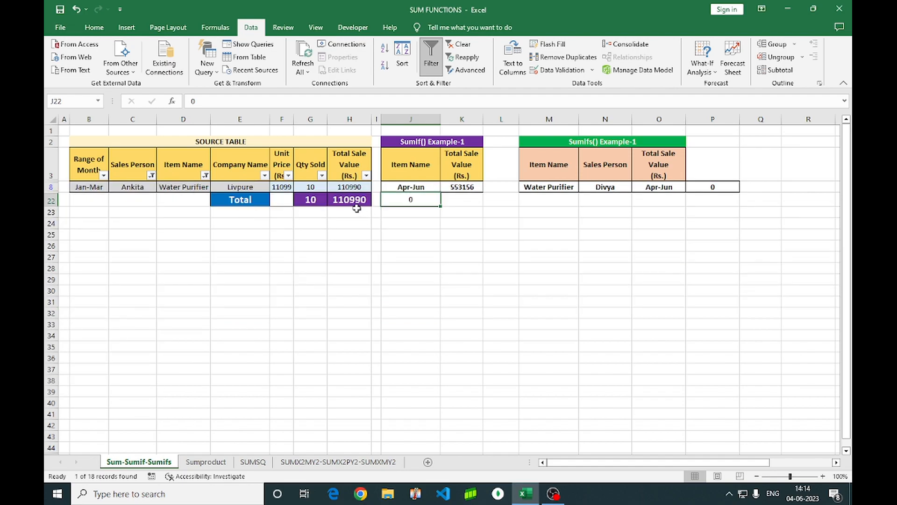
- Clear the Sales Person and Item Name filters so the whole source table is shown
click(151, 175)
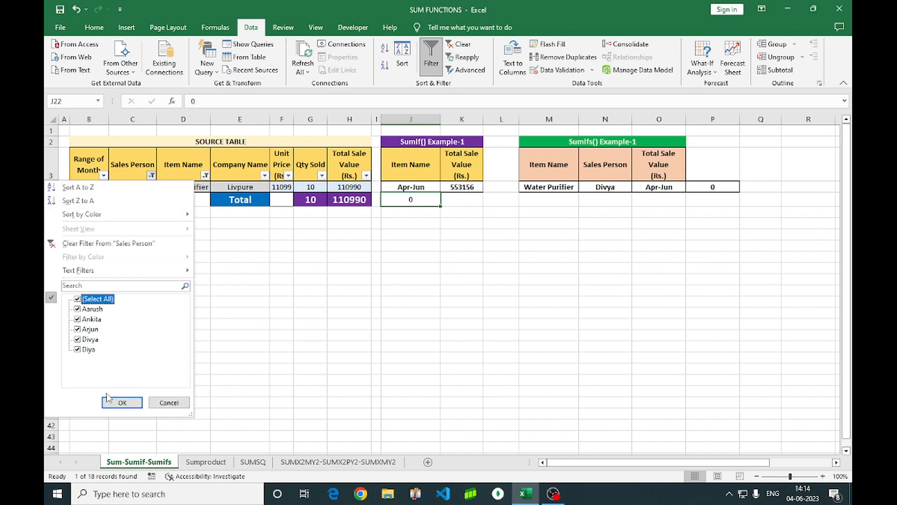
click(120, 403)
click(205, 175)
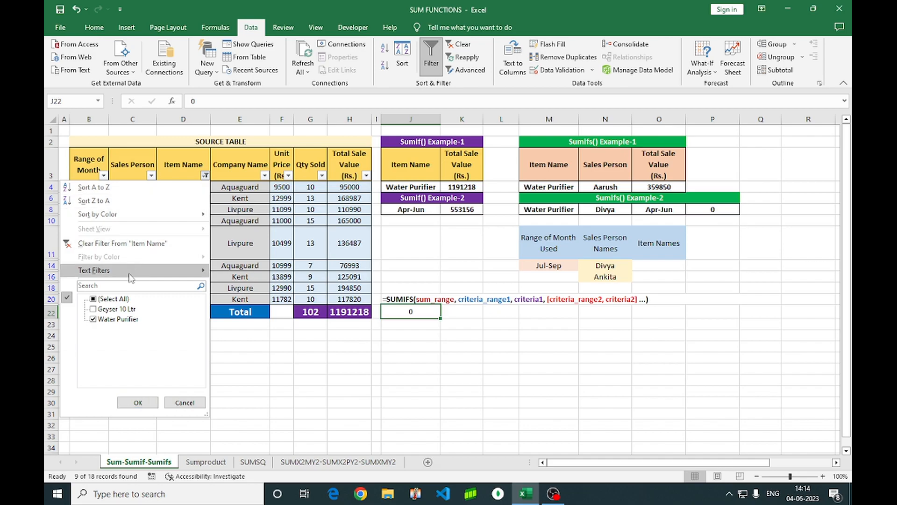
click(133, 401)
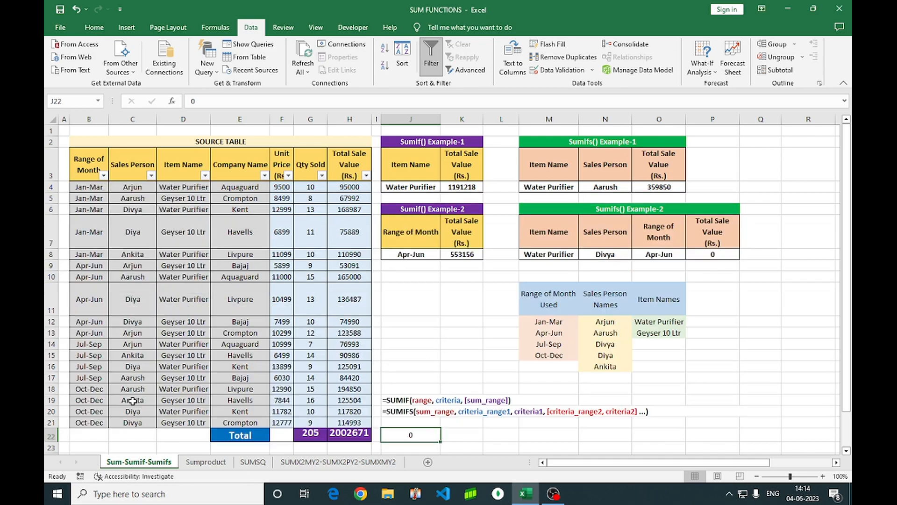
- Set the Sumifs Example-2 sales person in N8 to the name listed in N16, and the item name in M8 to Geyser 10 Ltr
click(614, 255)
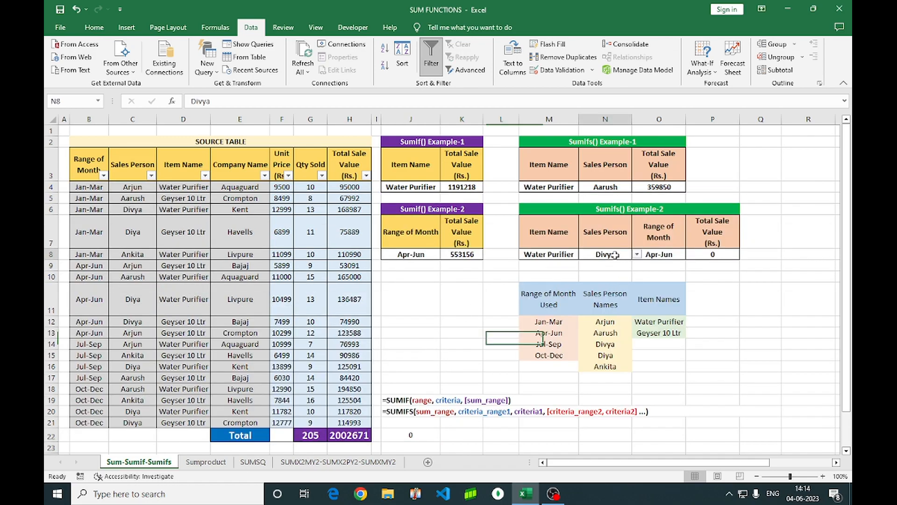
click(637, 254)
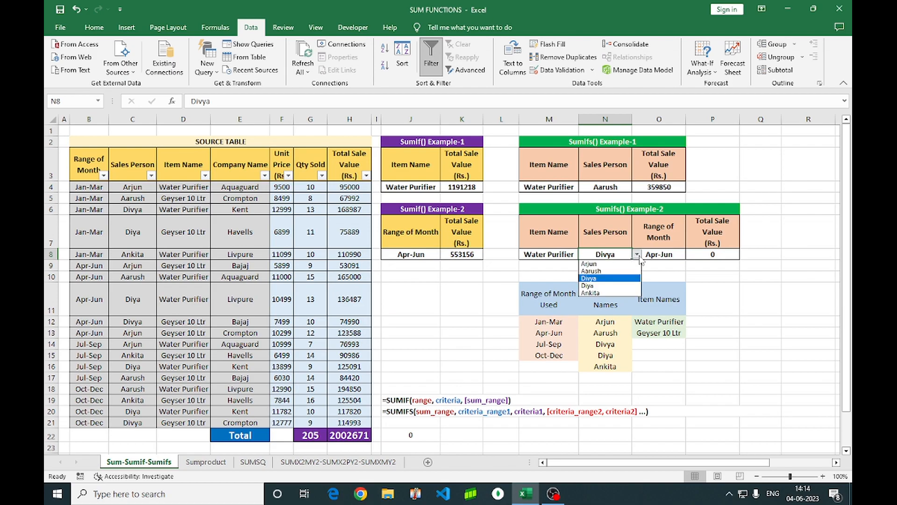
click(599, 292)
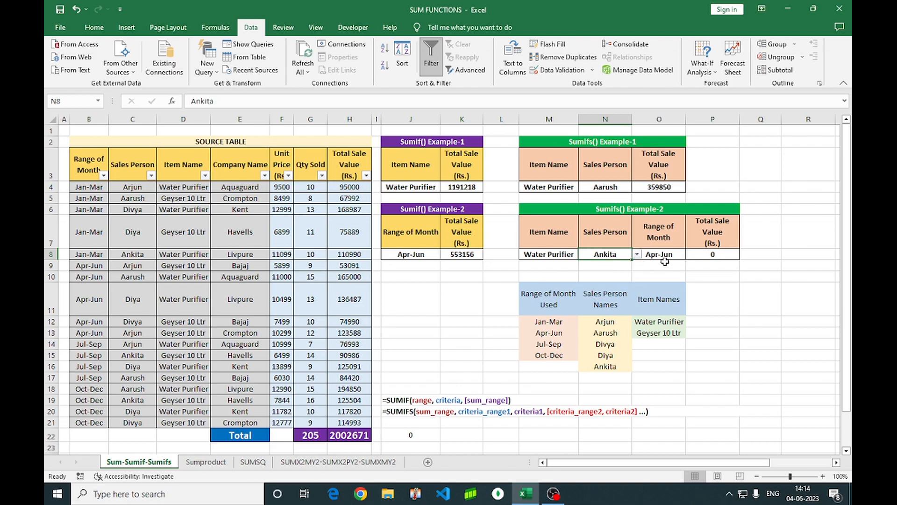
click(566, 256)
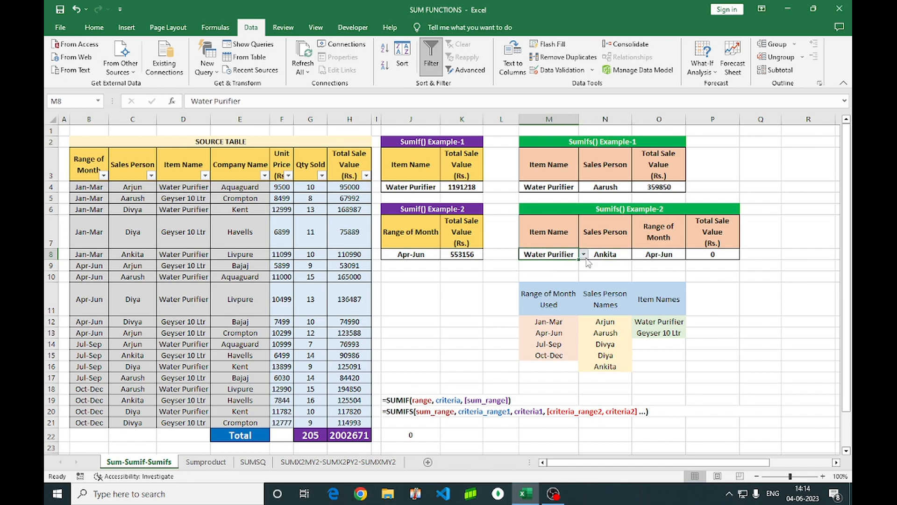
click(585, 255)
click(565, 271)
- Set the Sumifs Example-2 range of month in O8 to Oct-Dec
click(601, 255)
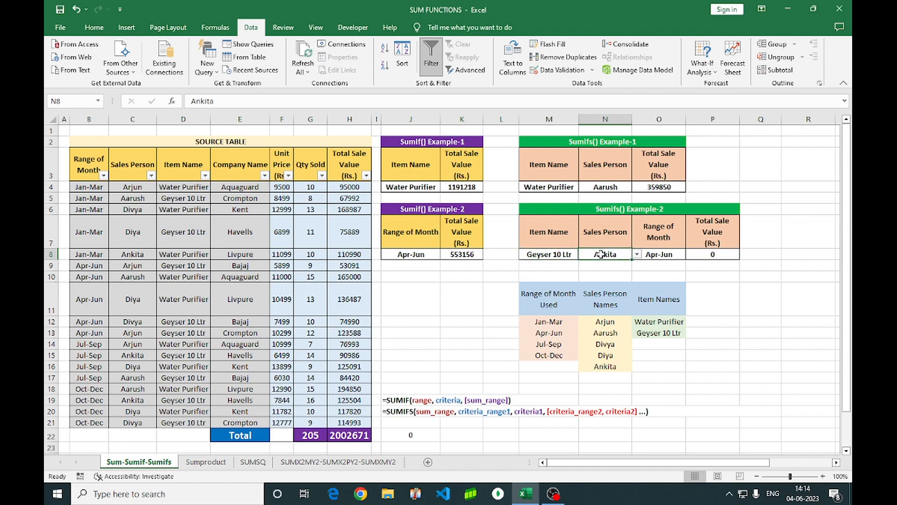
click(657, 254)
click(691, 254)
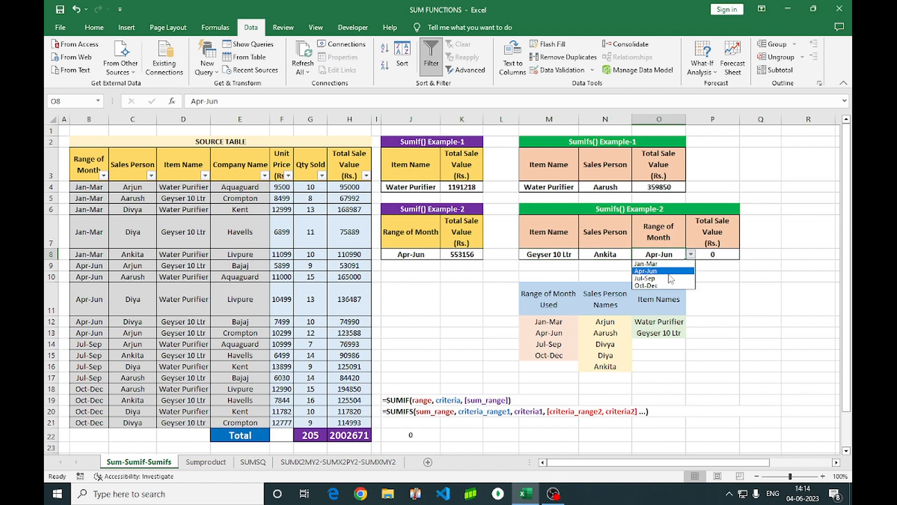
click(664, 285)
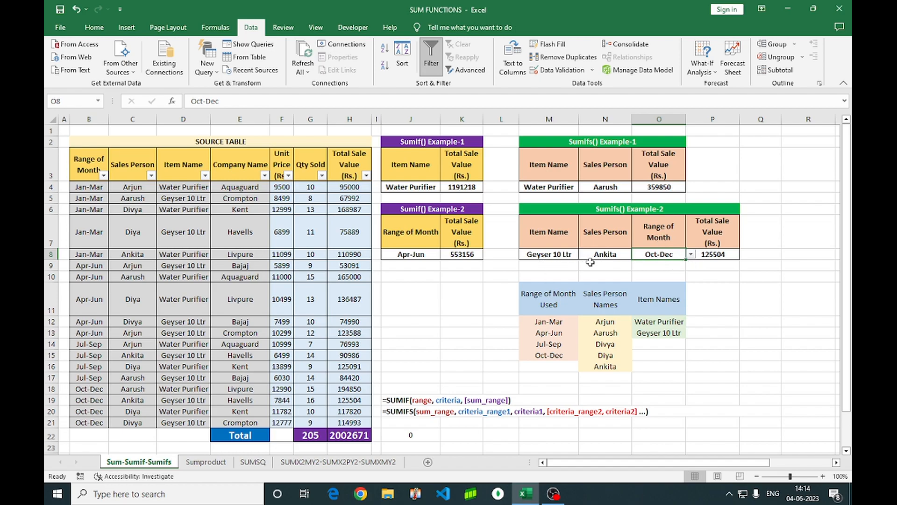
- Copy the SUMIFS result from P8 and paste it as a value over the old one in J22
click(709, 256)
key(ctrl+c)
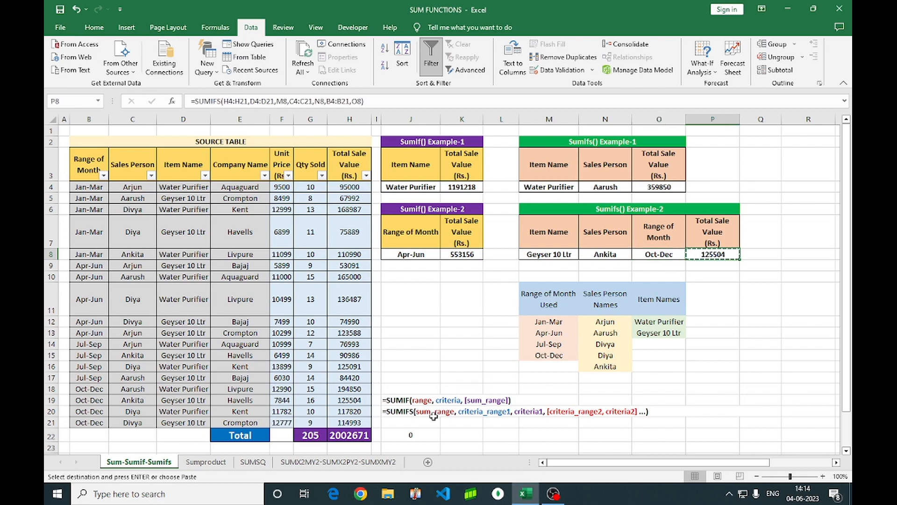
click(431, 432)
key(ctrl+alt+v)
key(v)
key(Return)
key(Escape)
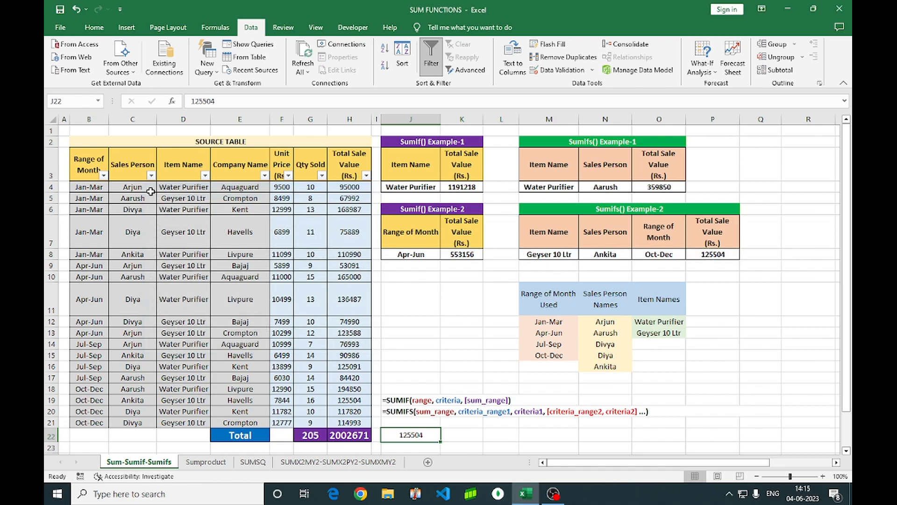
- Filter the source table to Geyser 10 Ltr items sold by the sales person chosen in N8
click(205, 177)
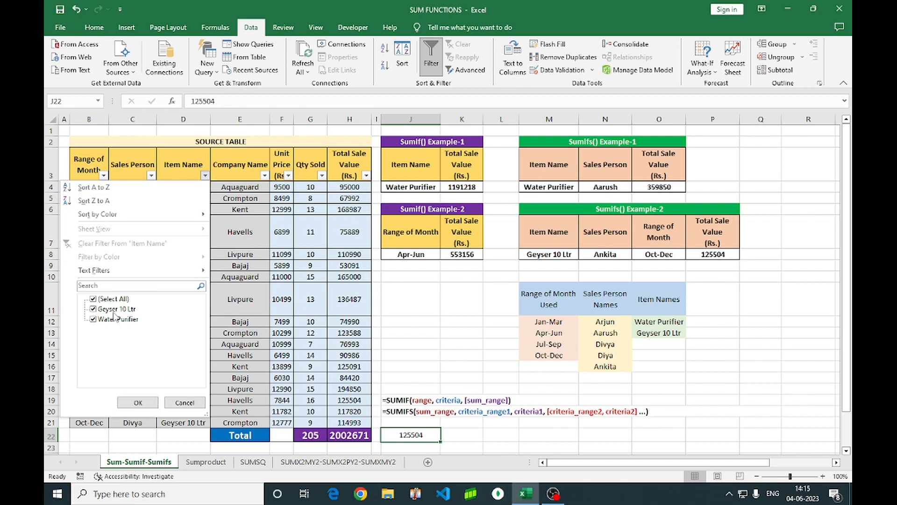
click(93, 319)
click(130, 402)
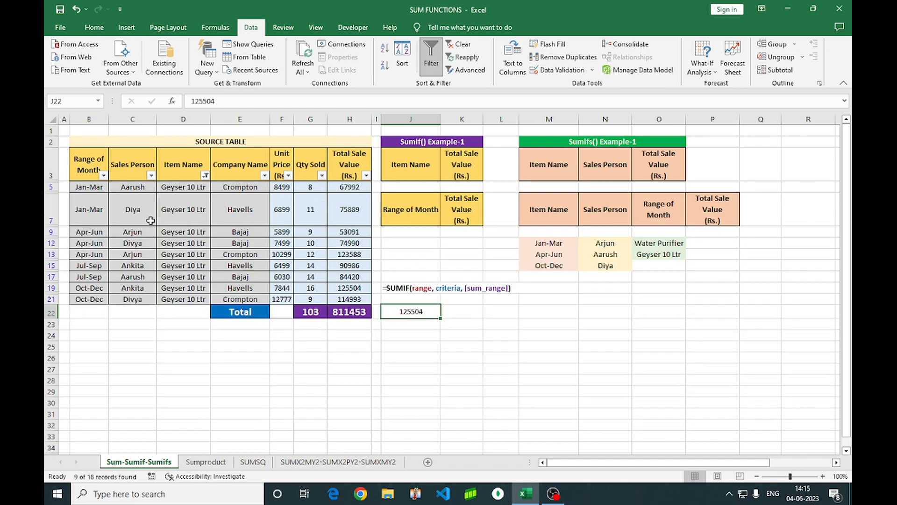
click(151, 176)
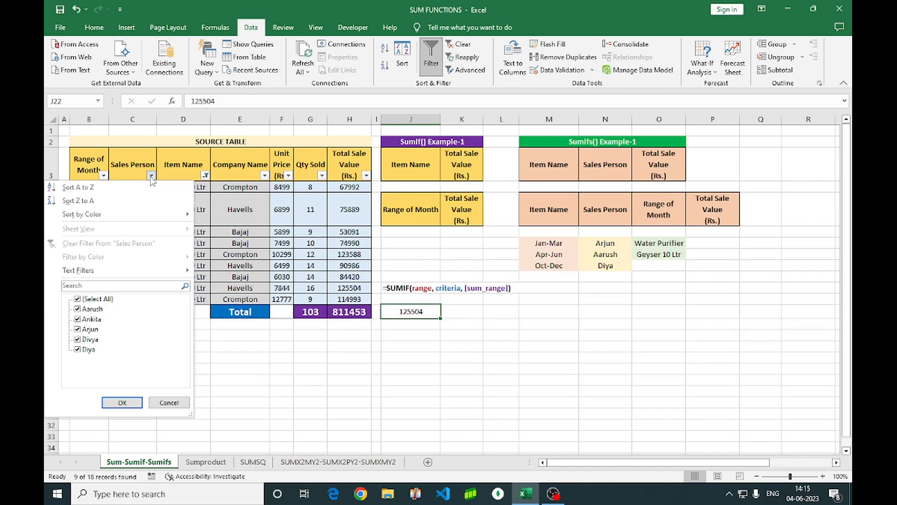
click(78, 299)
click(77, 319)
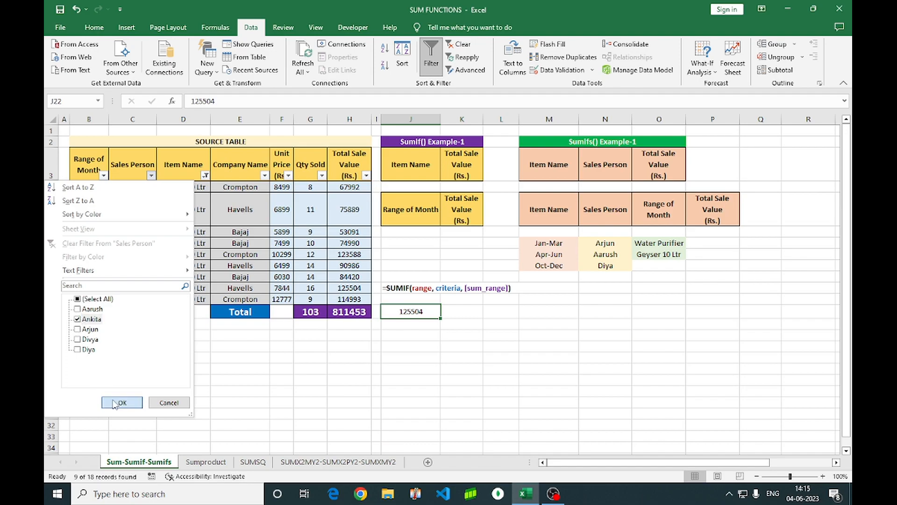
click(115, 403)
- Filter the source table's Range of Month column to show only Oct-Dec
click(103, 175)
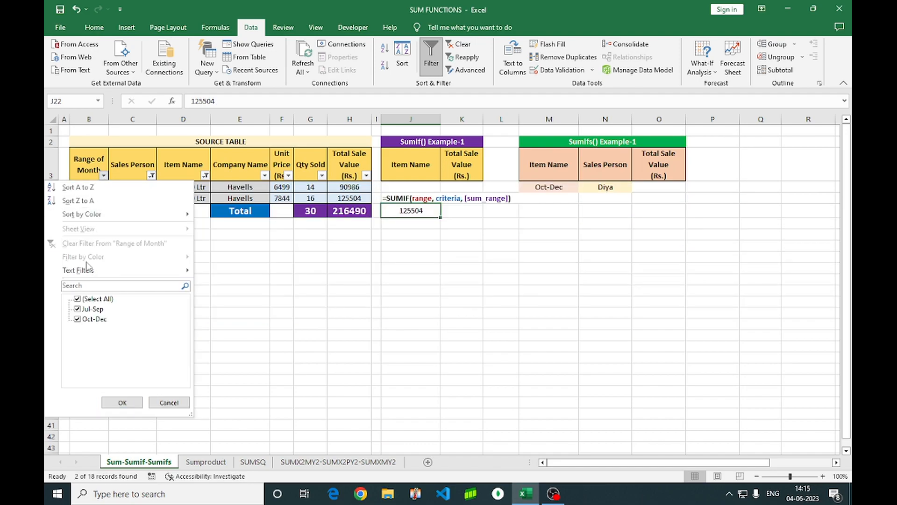
click(77, 309)
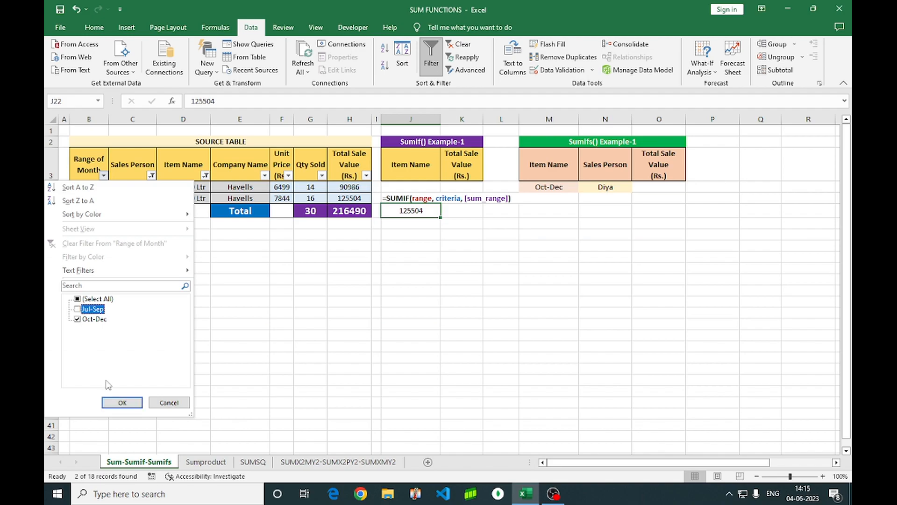
click(121, 403)
- Compare the filtered total sale value in H22 with the pasted SUMIFS result in J22
click(392, 238)
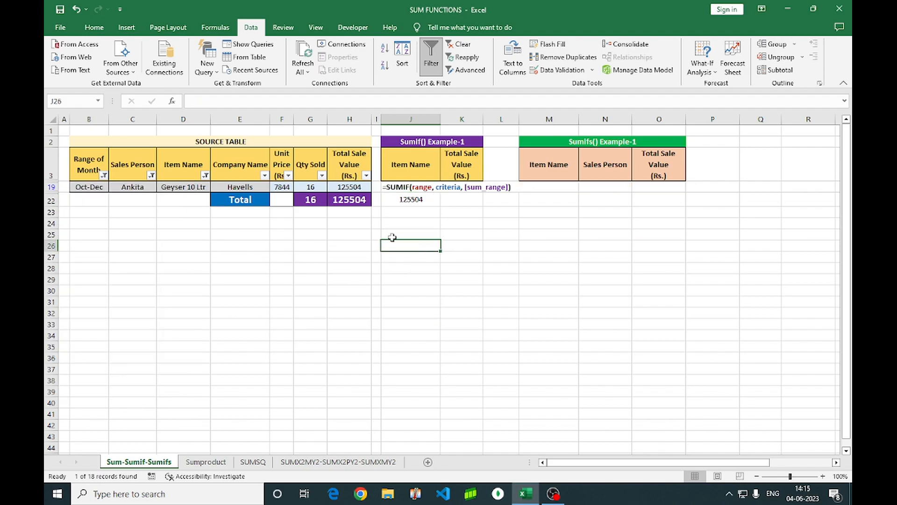
click(356, 202)
ctrl+click(422, 201)
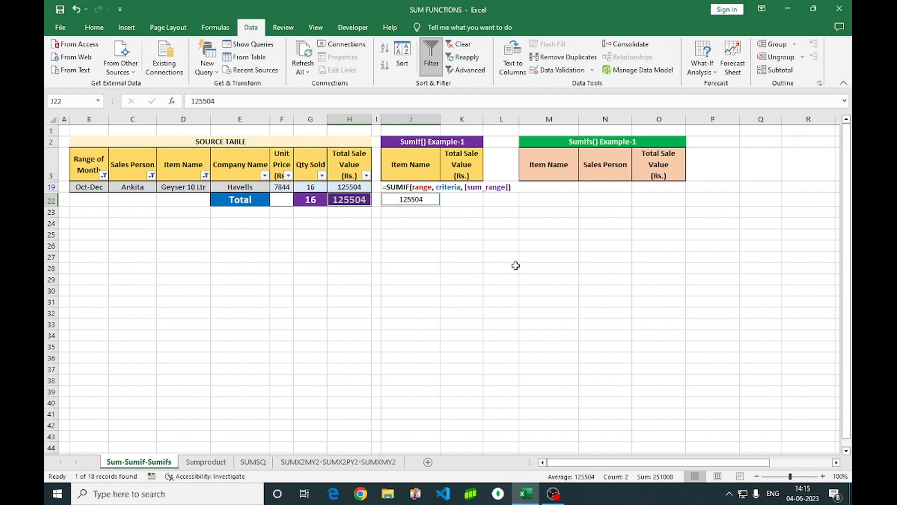
click(393, 259)
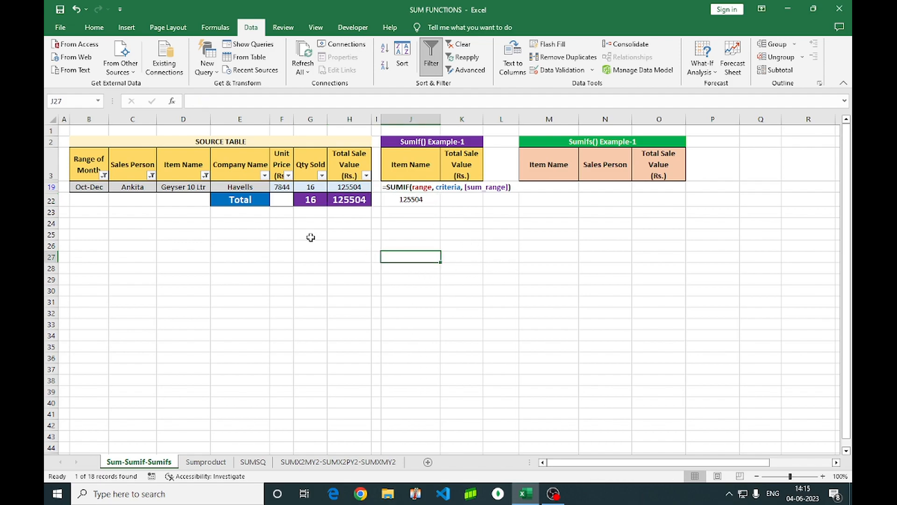
- Clear the Range of Month filter so all month ranges are included again
click(205, 176)
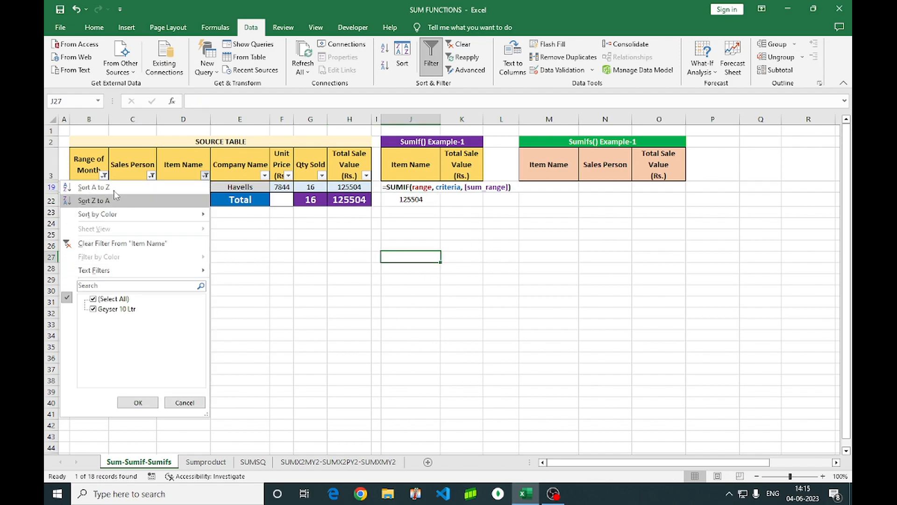
click(138, 403)
click(104, 176)
click(79, 302)
click(119, 403)
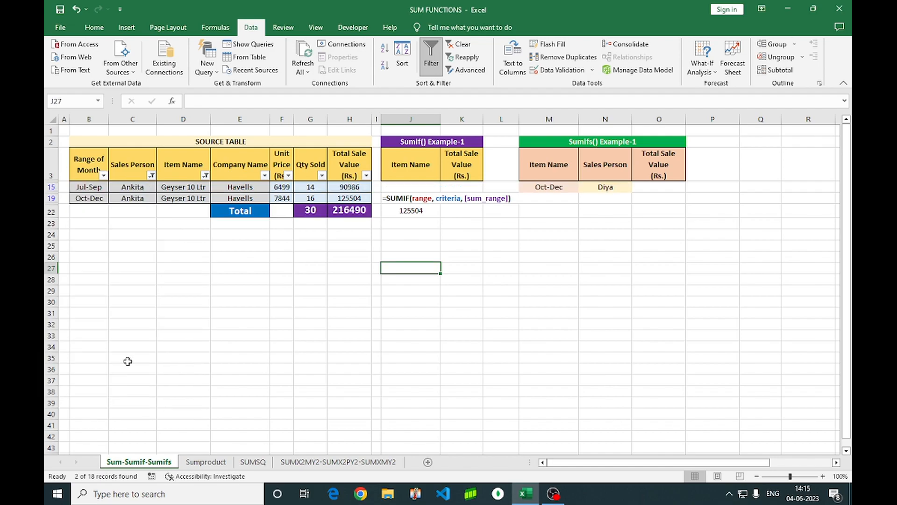
- Remove the remaining Sales Person and Item Name filters to restore the full source table
click(151, 176)
click(77, 299)
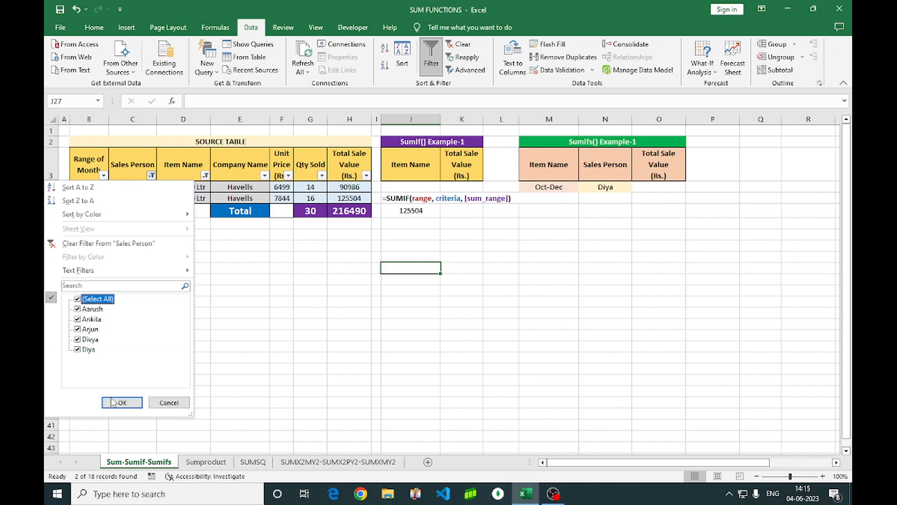
click(122, 402)
click(205, 176)
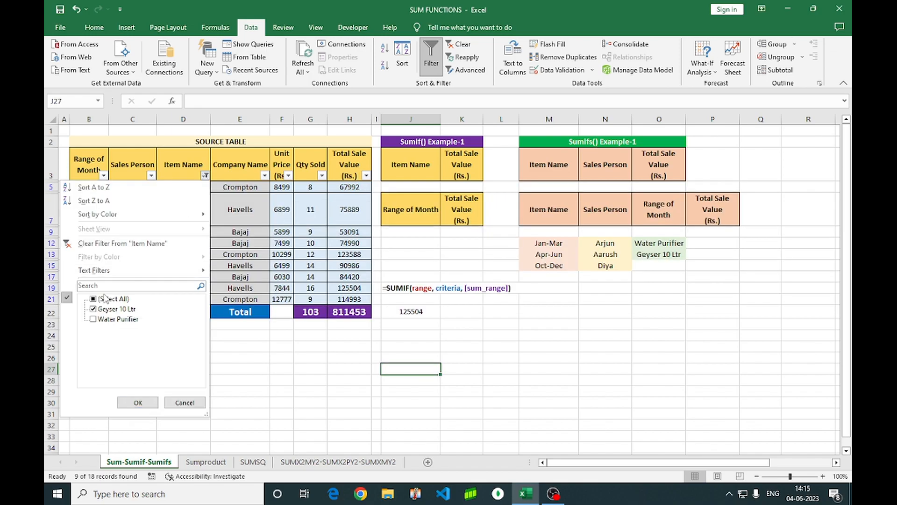
click(93, 299)
click(138, 403)
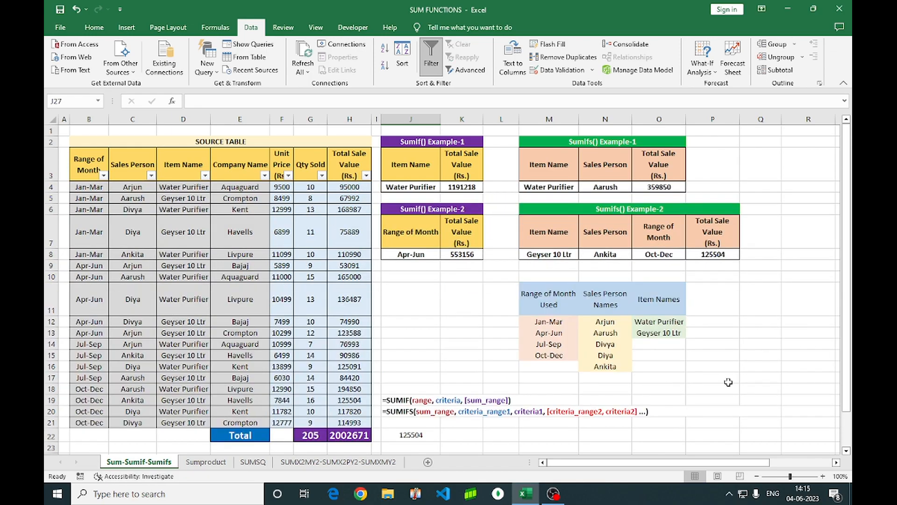
click(754, 369)
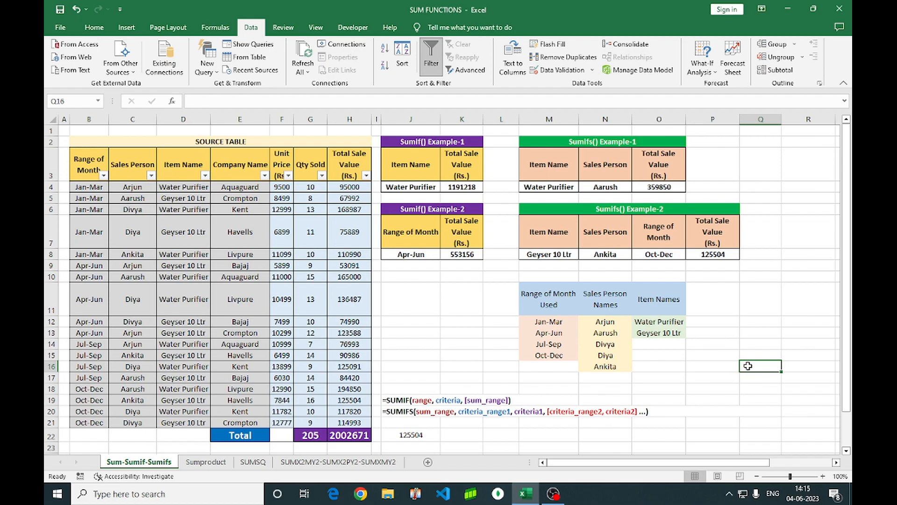
- Switch to the Sumproduct sheet and review the SUMPRODUCT syntax note in J4
click(208, 462)
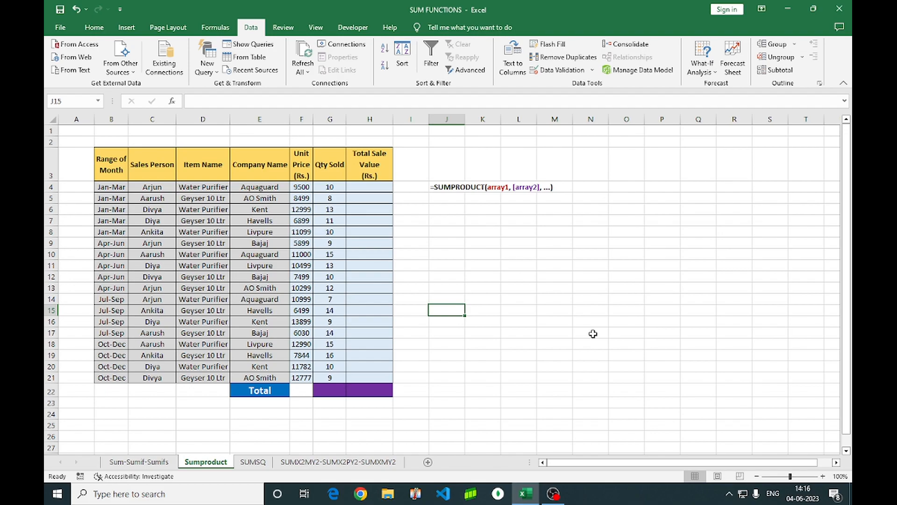
click(452, 189)
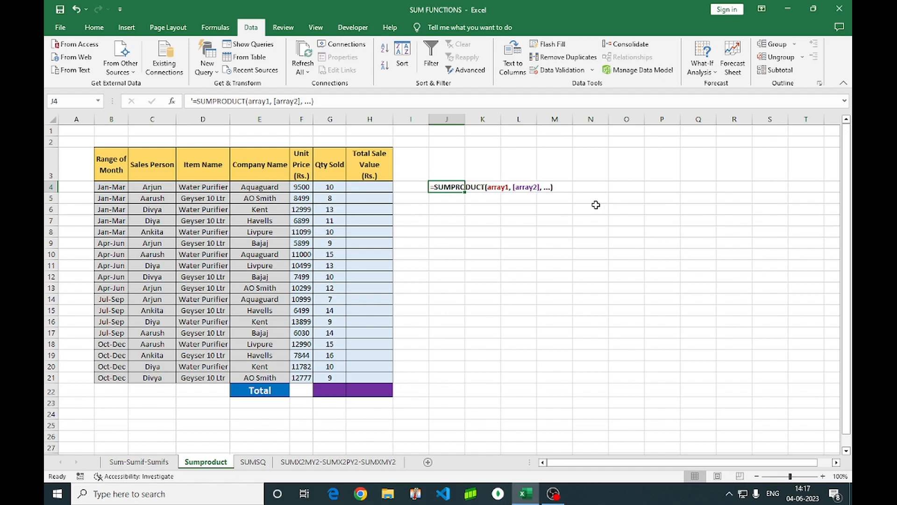
click(599, 205)
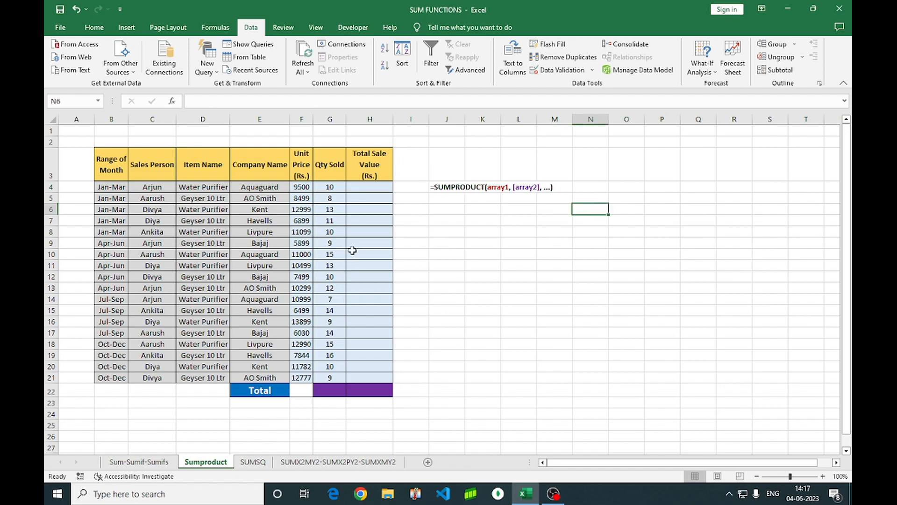
click(365, 392)
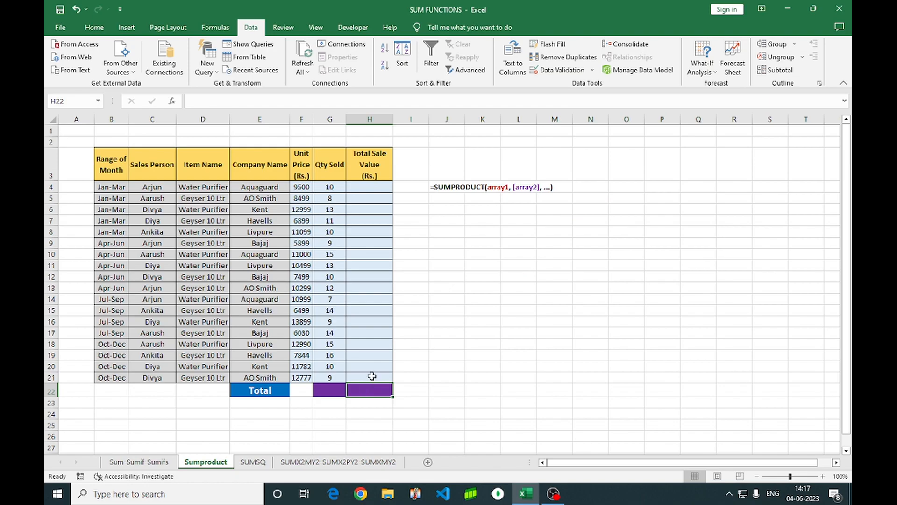
- Enter the formula =F4*G4 in H4 to multiply the first row's unit price by its quantity sold
click(371, 188)
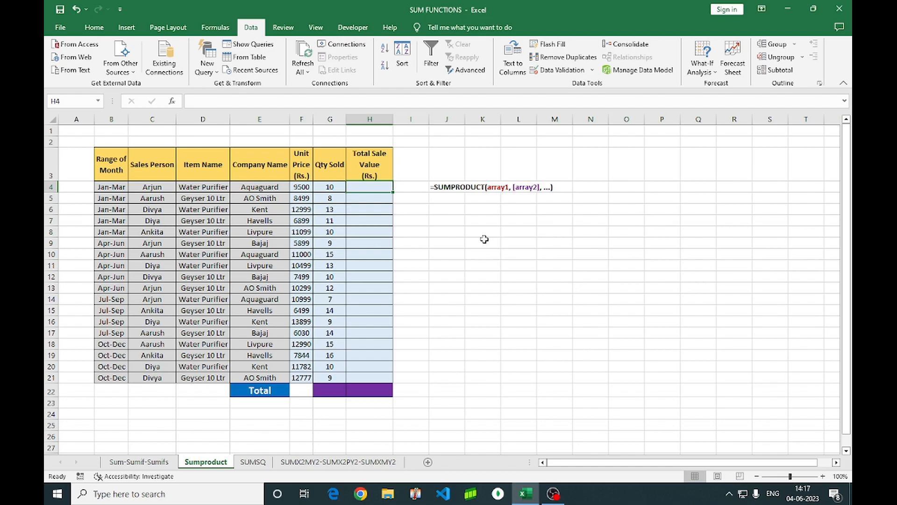
text(=)
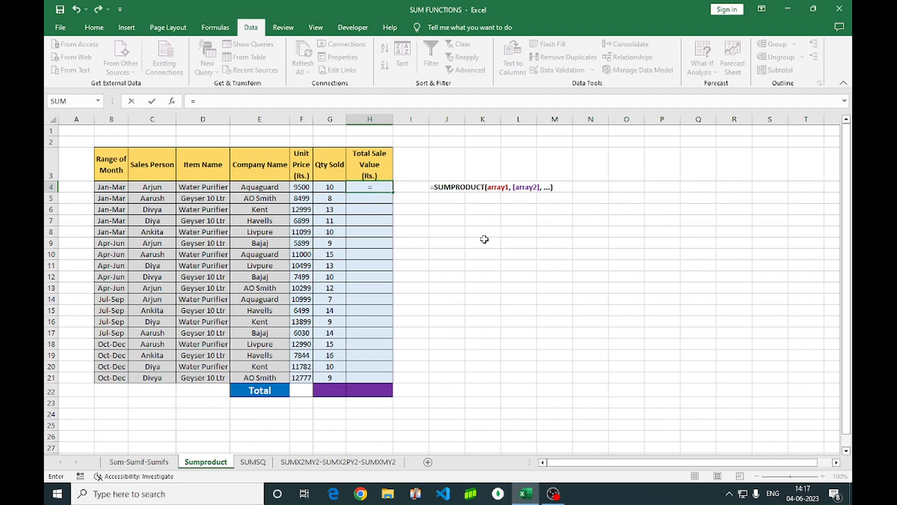
click(301, 187)
text(*)
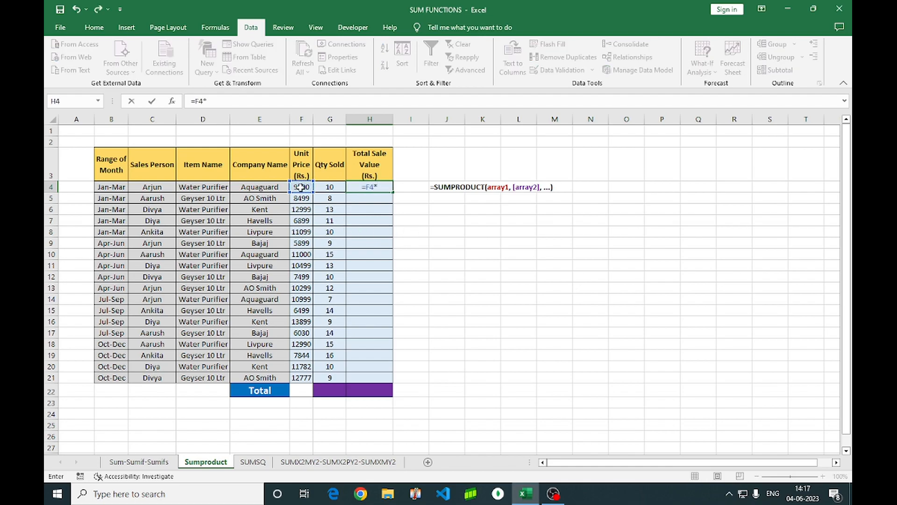
click(324, 187)
key(Return)
- Fill the H4 formula down the Total Sale Value column through H21
key(Up)
key(shift+Down)
key(shift+Down)
key(shift+Down)
key(shift+Down)
key(shift+Down)
key(shift+Down)
key(shift+Down)
key(shift+Down)
key(shift+Down)
key(shift+Down)
key(shift+Down)
key(shift+Down)
key(shift+Down)
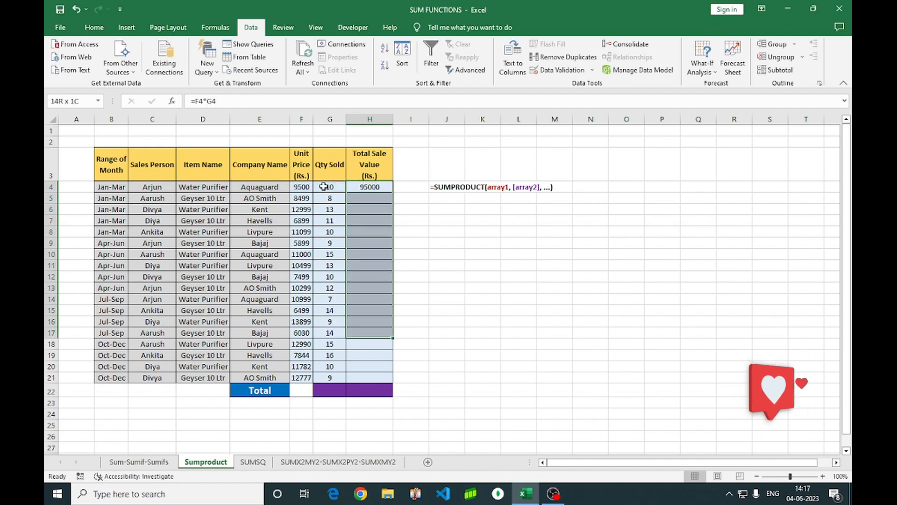
key(shift+Down)
key(shift+Down)
key(shift+Down)
key(shift+Down)
key(ctrl+d)
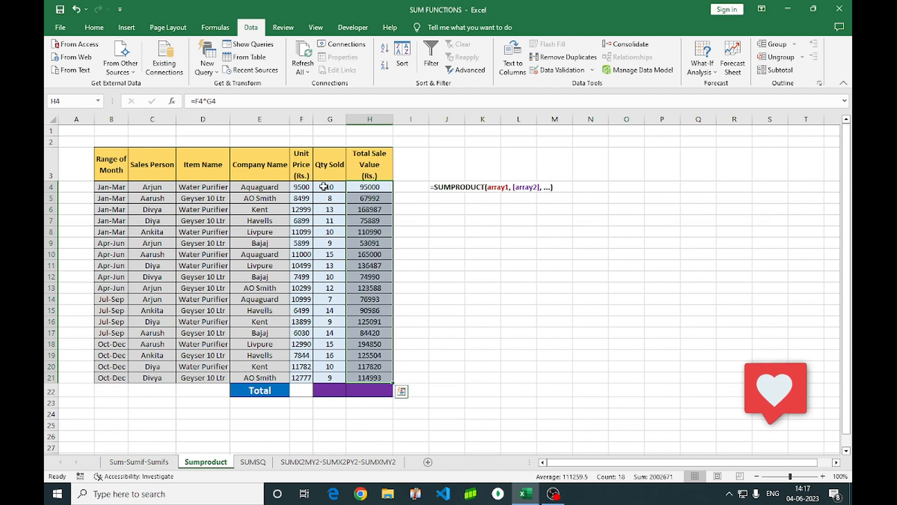
- Total the Total Sale Value column in H22 with =SUM(H4:H21)
click(379, 392)
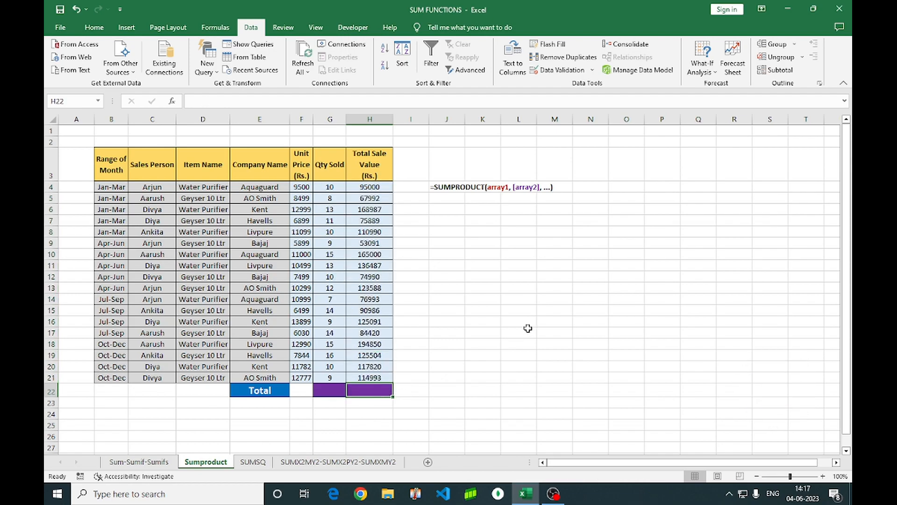
key(alt+equal)
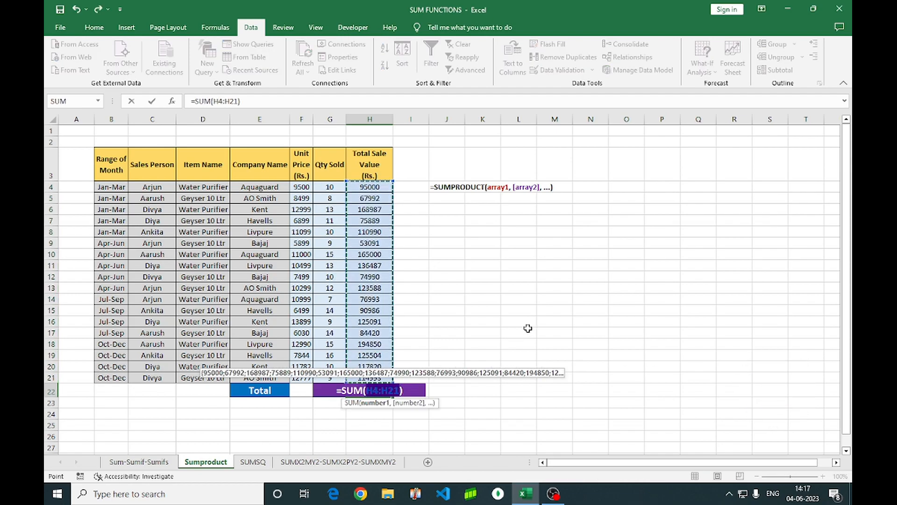
key(Return)
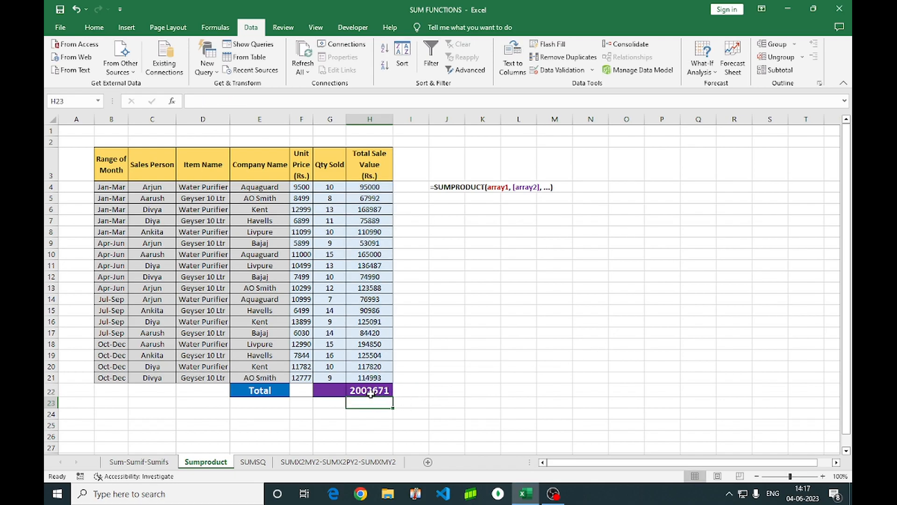
- Review the row values in H4:H21 together with their total in H22
click(374, 412)
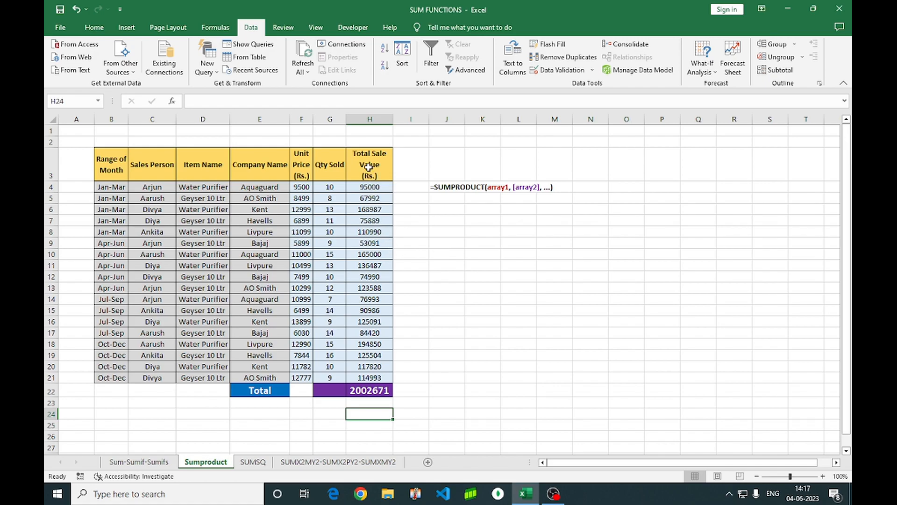
drag(368, 187, 358, 373)
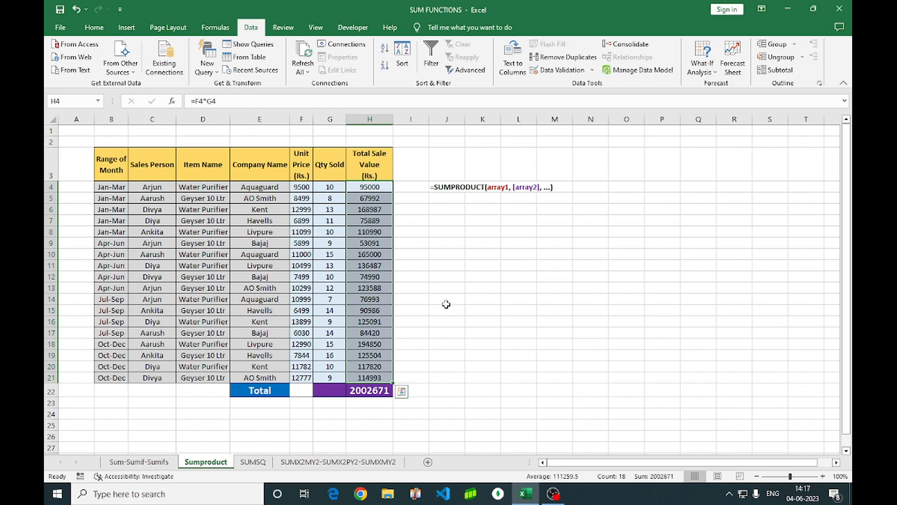
click(376, 392)
- Enter =SUMPRODUCT(F4:F21,G4:G21) in H24 to compute the total sale value directly from unit prices and quantities
click(372, 414)
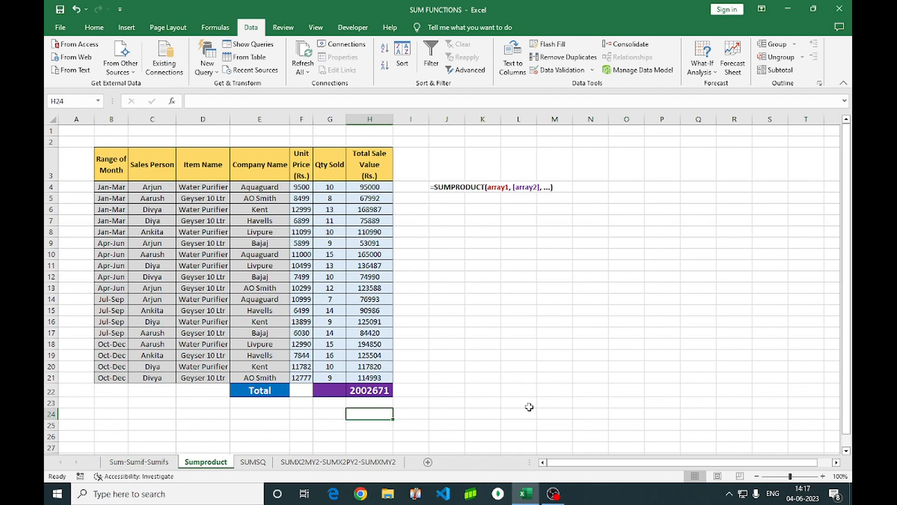
text(=sump)
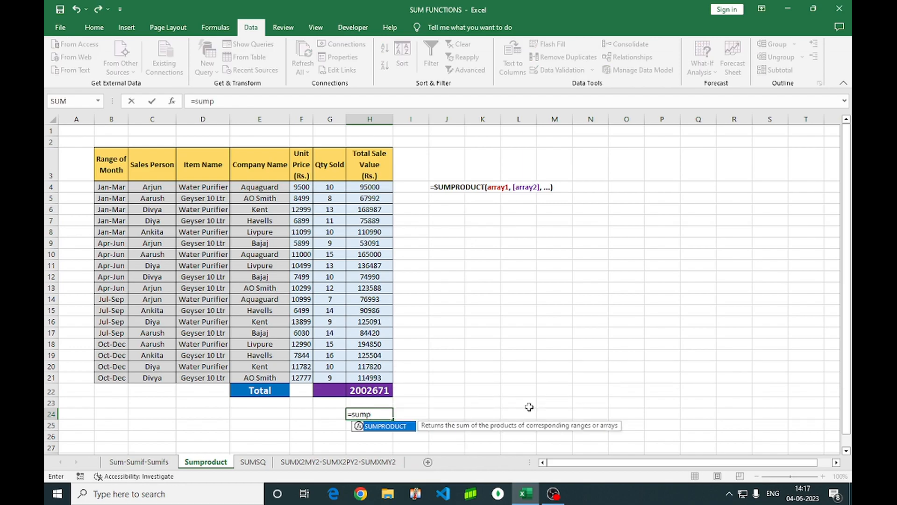
key(Tab)
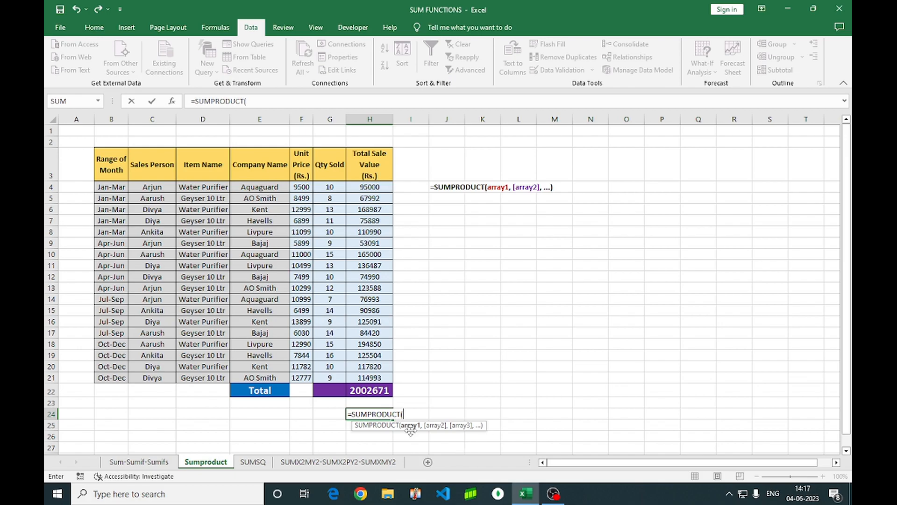
drag(299, 187, 301, 377)
text(,)
click(330, 187)
drag(331, 196, 330, 378)
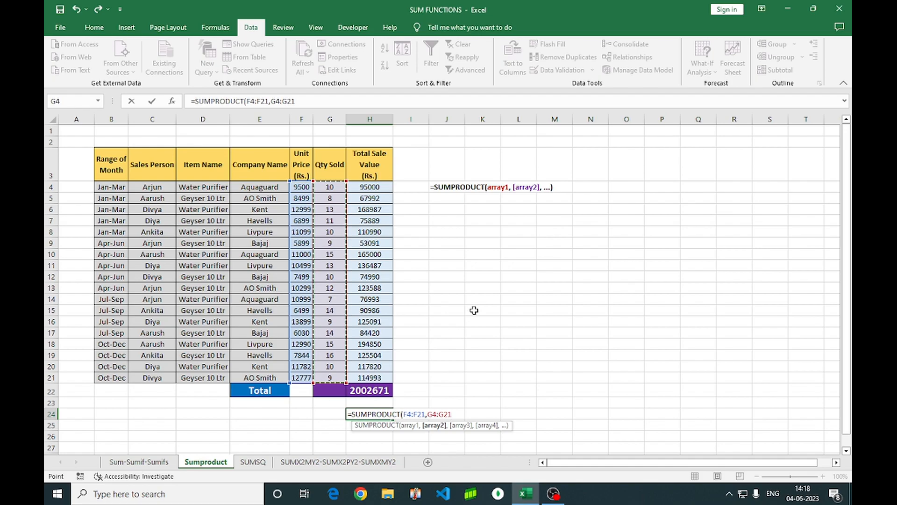
text())
key(Return)
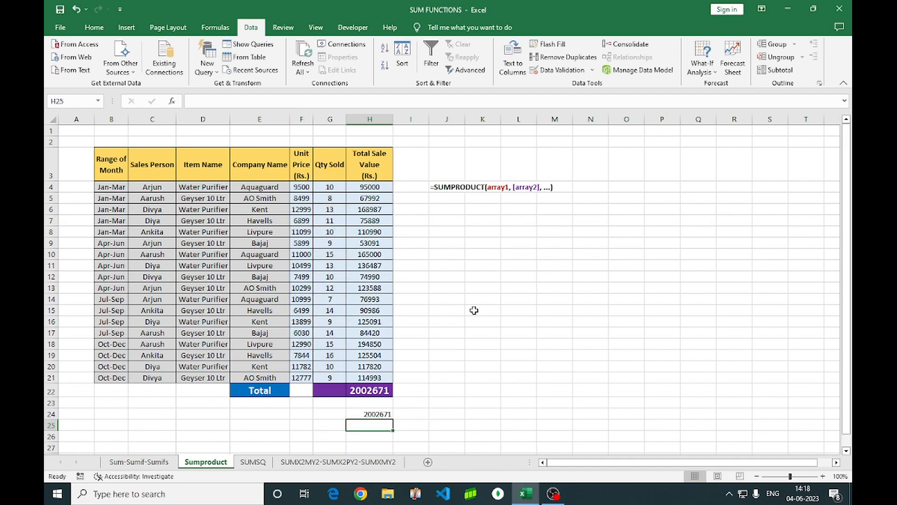
- Compare the SUMPRODUCT result in H24 with the SUM total in H22 and the row values in H4:H21
click(382, 415)
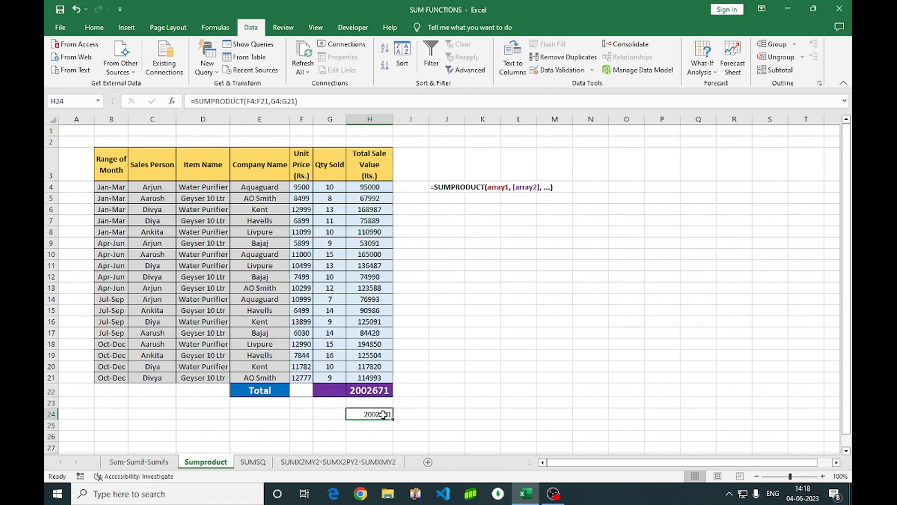
ctrl+click(363, 391)
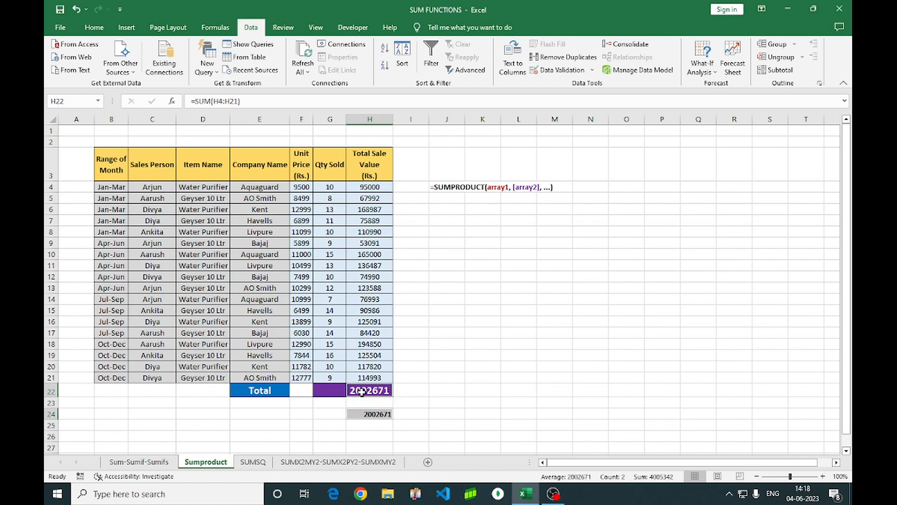
click(468, 400)
click(377, 414)
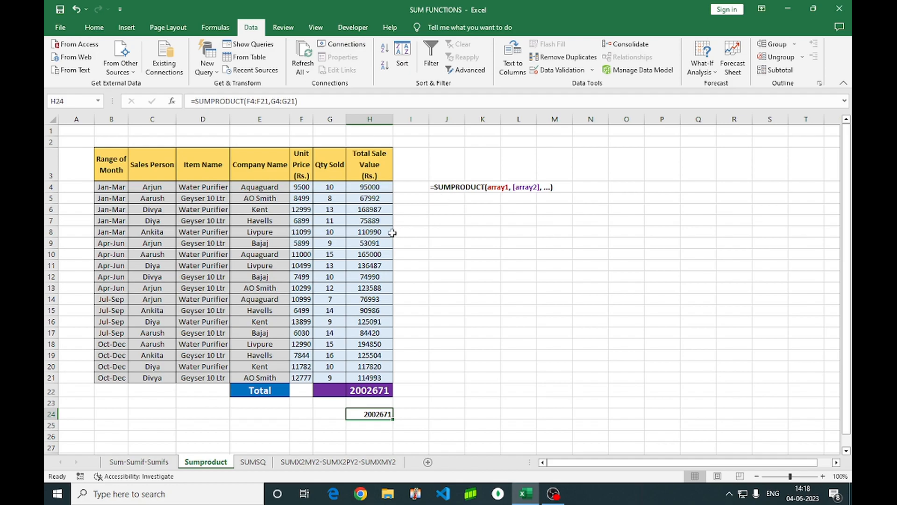
drag(369, 187, 370, 378)
click(481, 340)
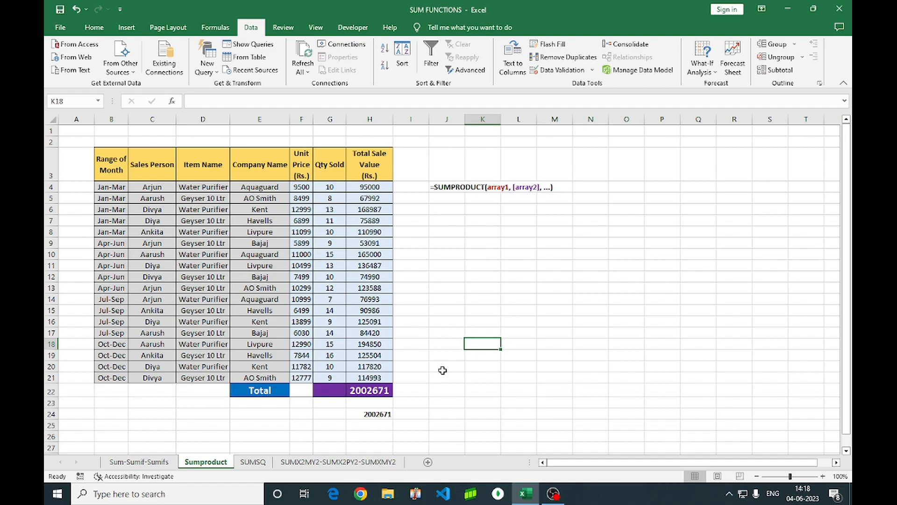
- On the SUMSQ sheet, enter =B5^2+C5^2+D5^2 in J5 to add the squares of the first row's numbers manually
click(255, 461)
click(343, 422)
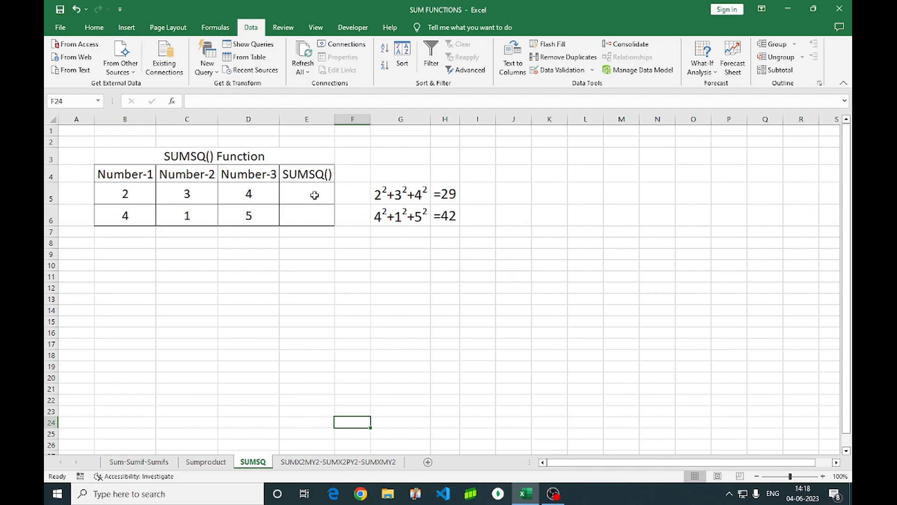
click(504, 194)
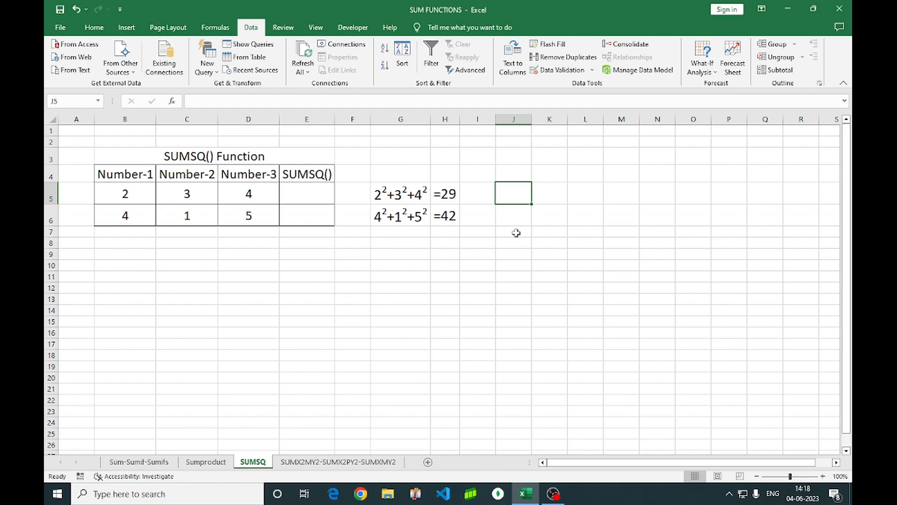
text(=)
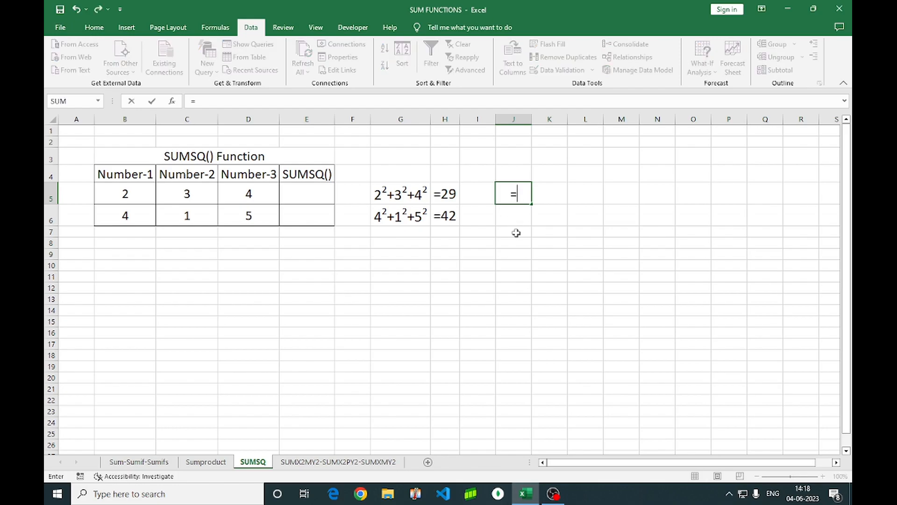
click(138, 195)
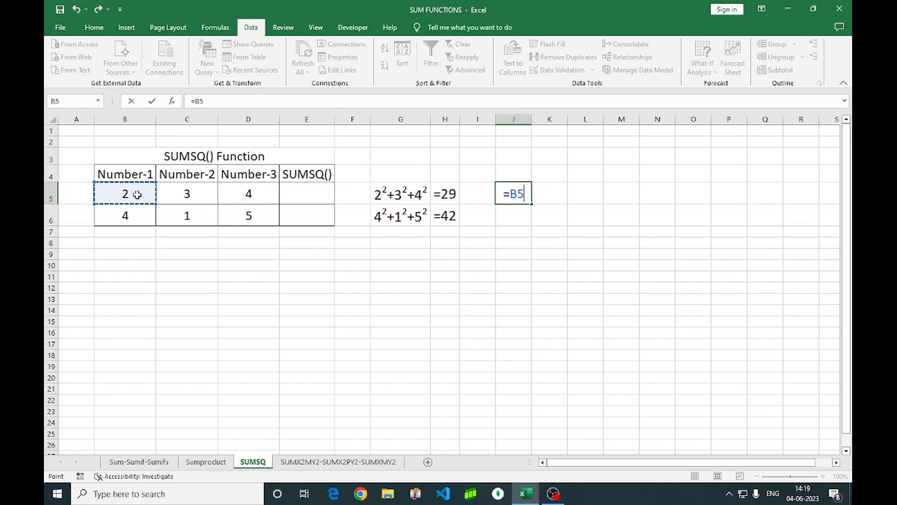
text(^)
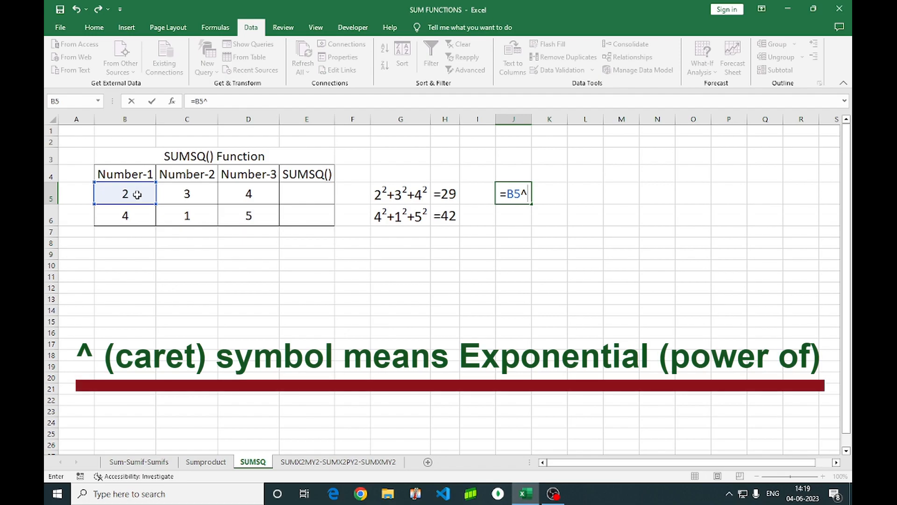
text(2)
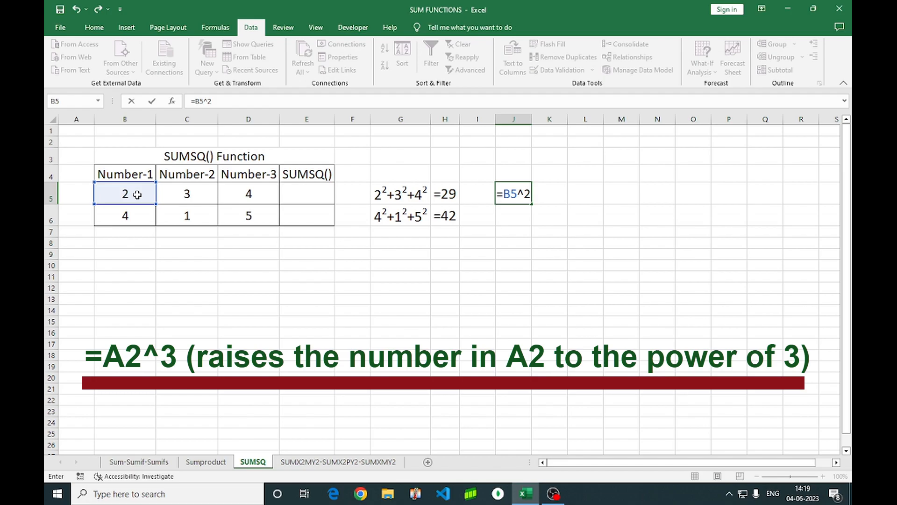
text(+)
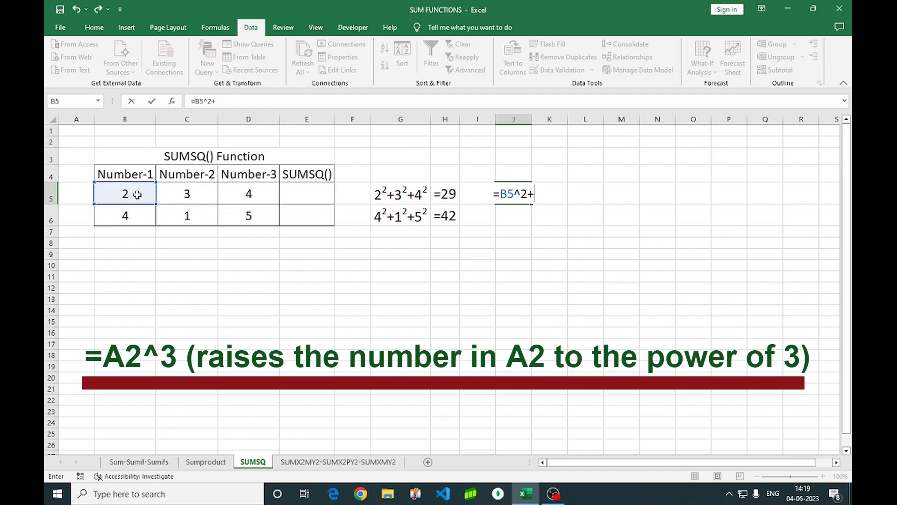
click(201, 195)
text(^)
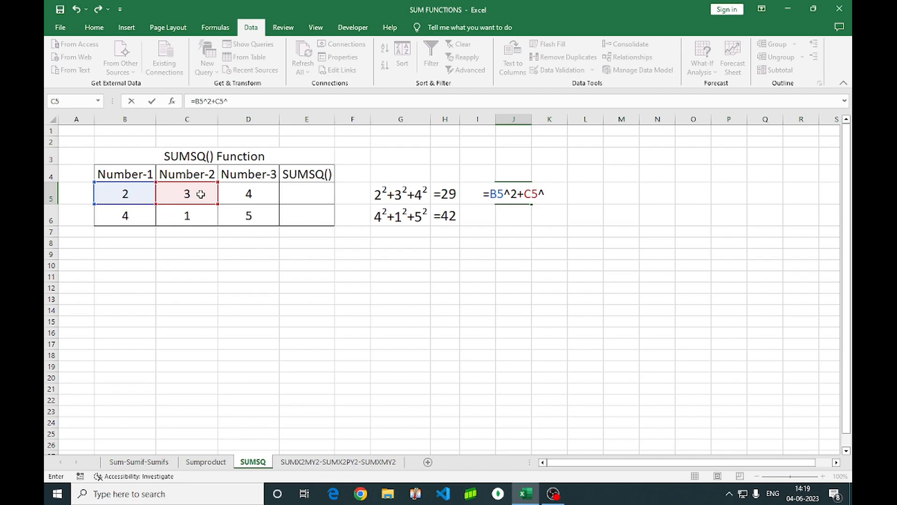
text(2)
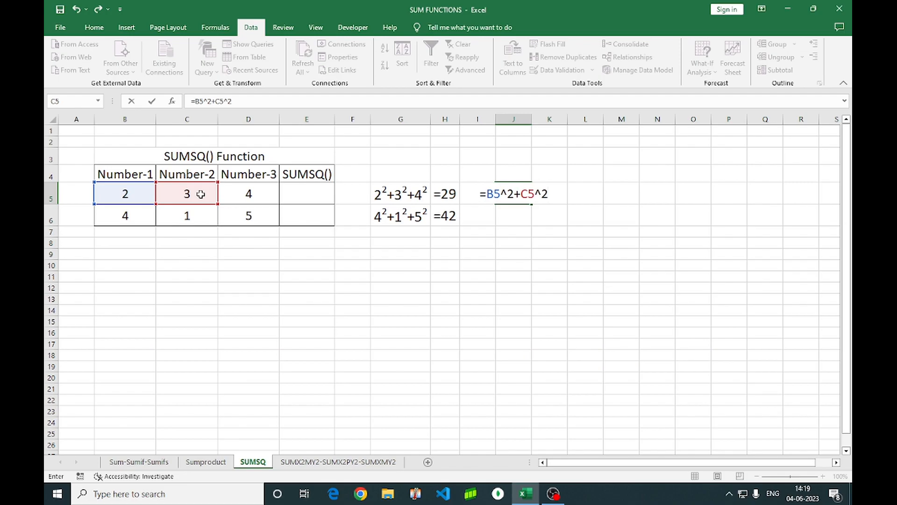
text(+)
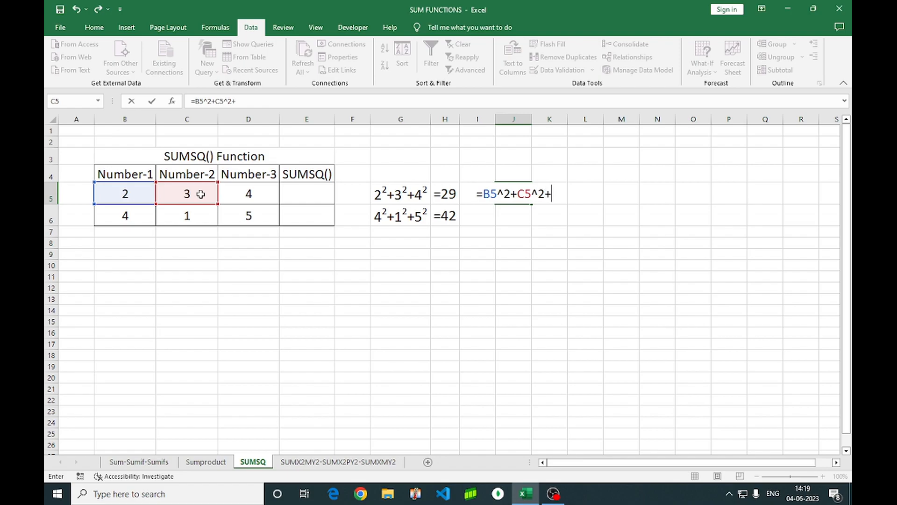
click(247, 193)
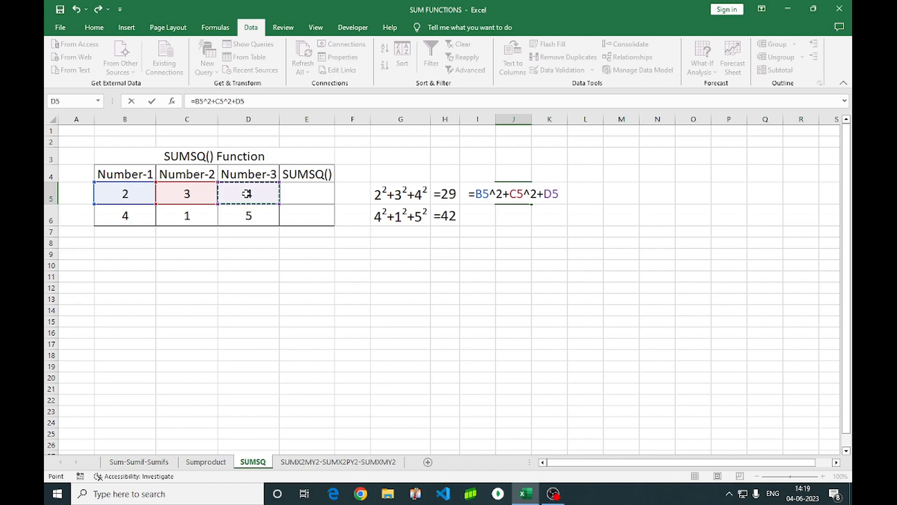
text(^)
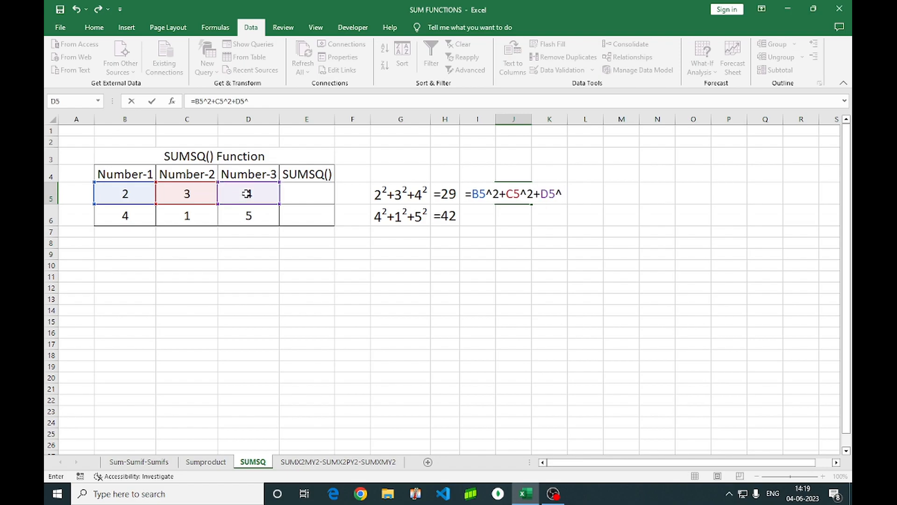
text(2)
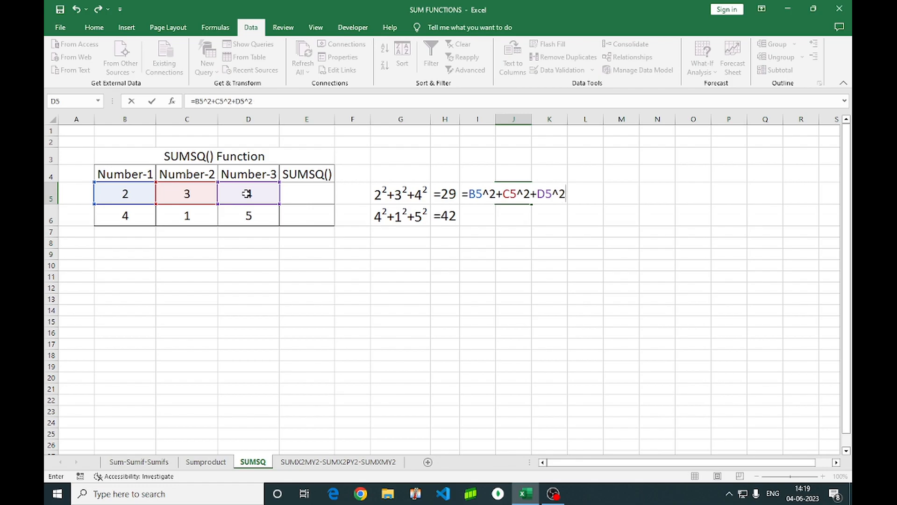
key(Return)
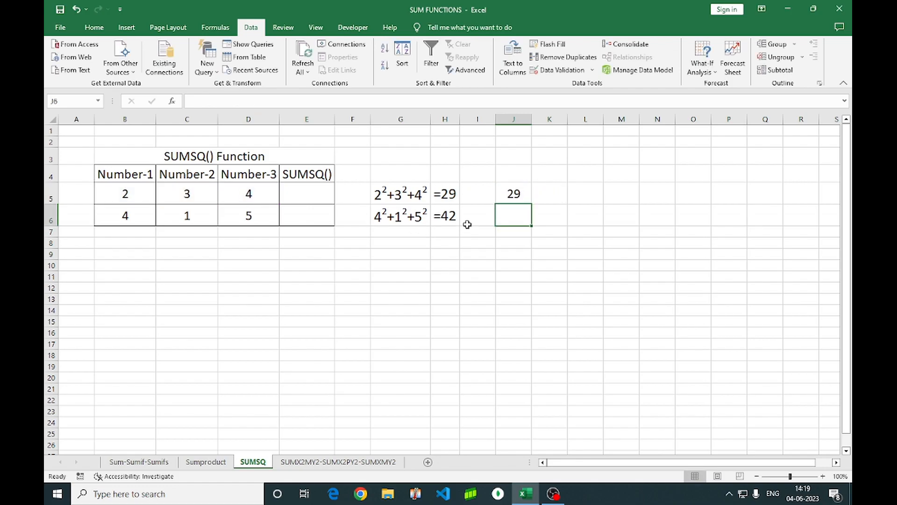
- Enter =SUMSQ(B5,C5,D5) in E5 to sum the squares of the first row's three numbers
click(319, 194)
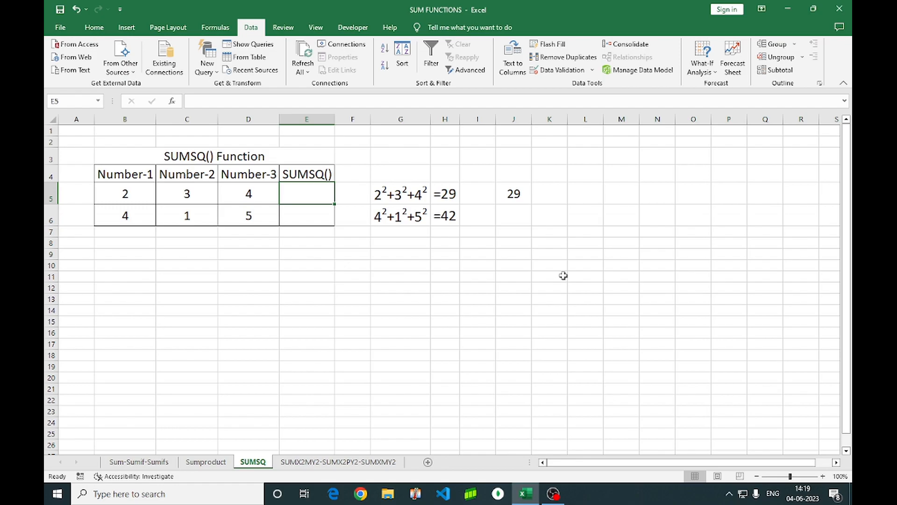
text(=sum)
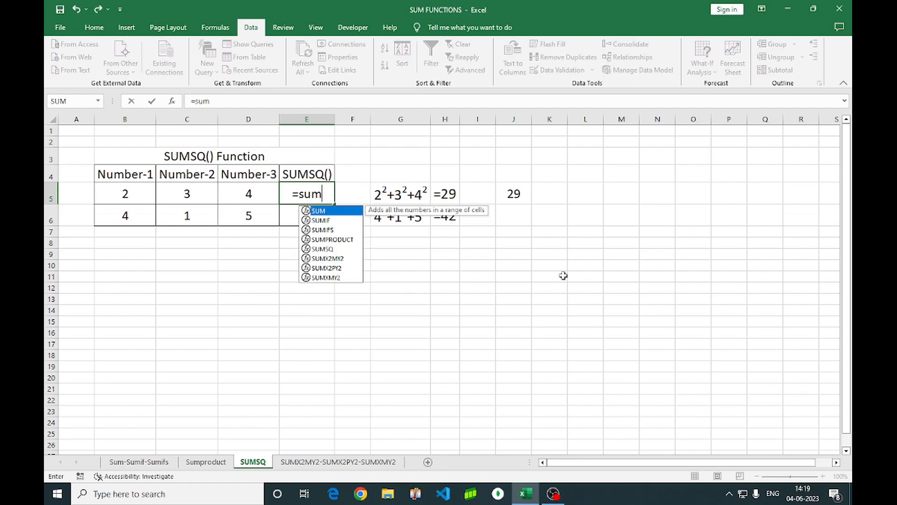
key(Down)
key(Down)
key(Down)
key(Down)
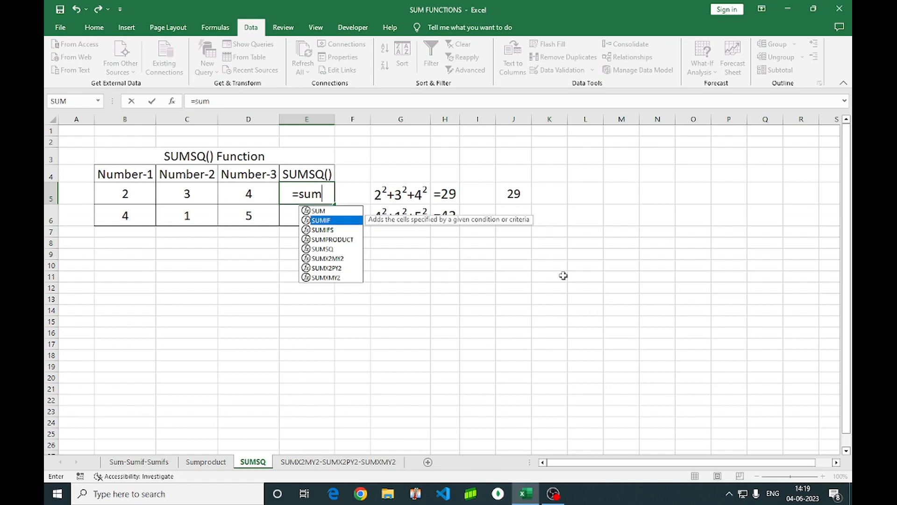
key(Tab)
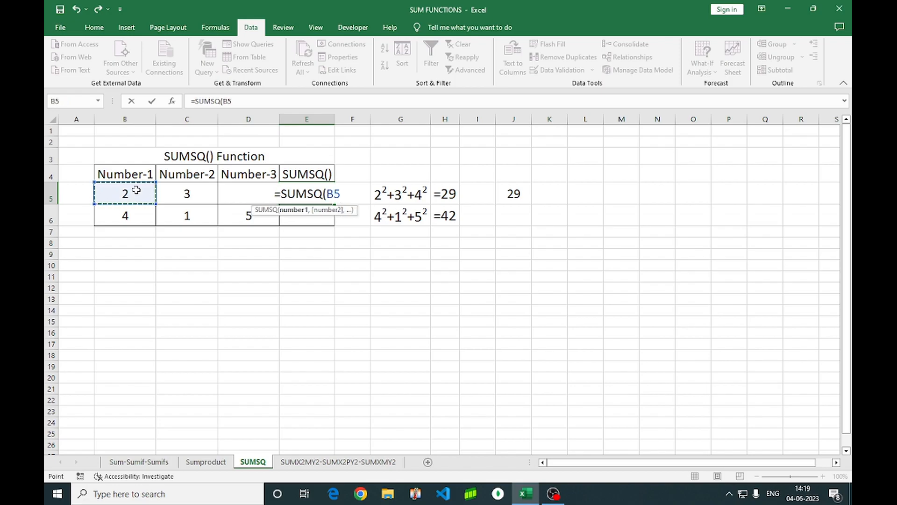
text(,)
click(179, 196)
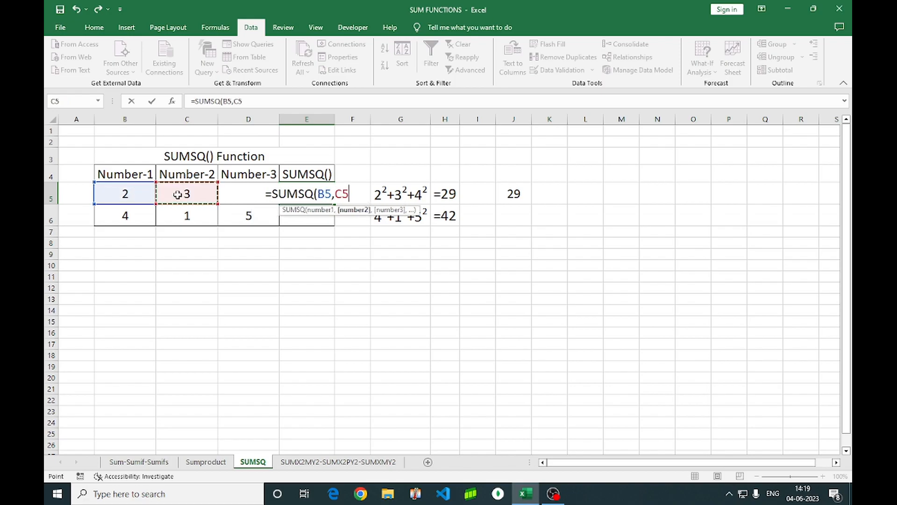
text(,)
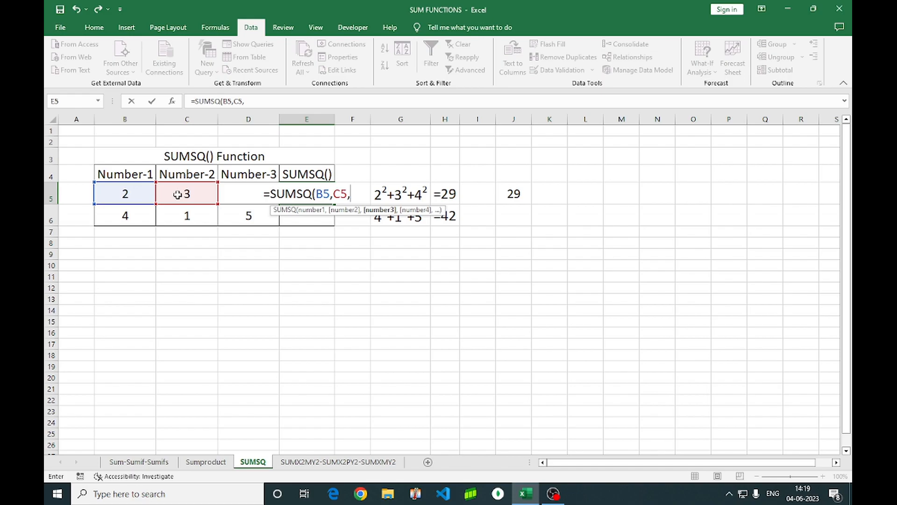
click(223, 192)
text())
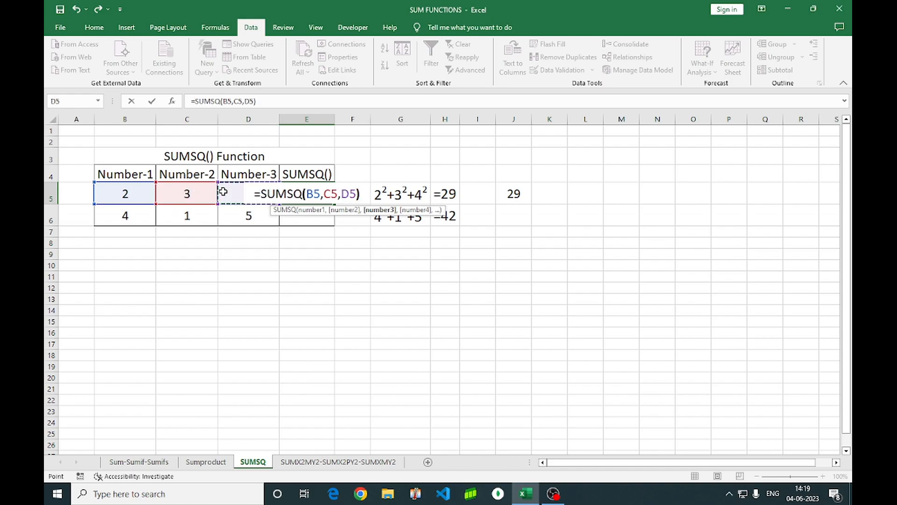
key(Return)
- Compare the SUMSQ result in E5 with the worked example in H5 and the manual formula in J5
click(314, 195)
ctrl+click(445, 194)
ctrl+click(513, 194)
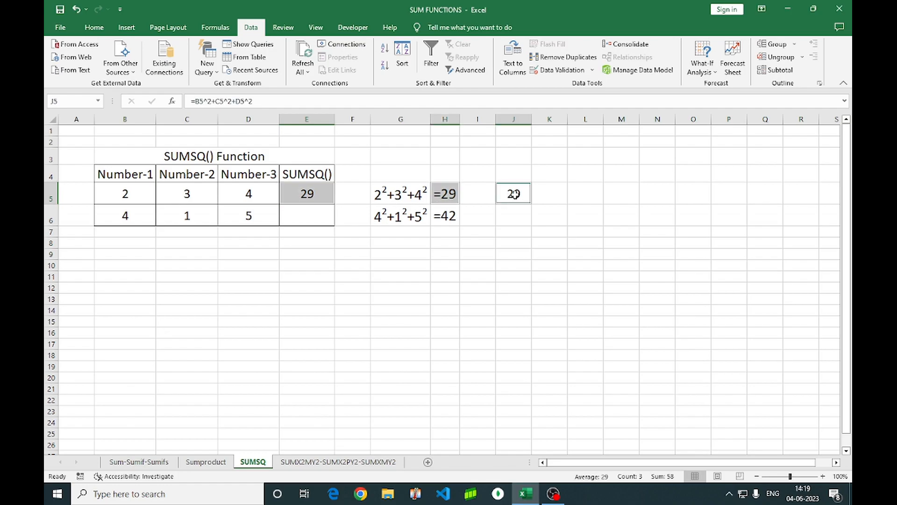
click(584, 236)
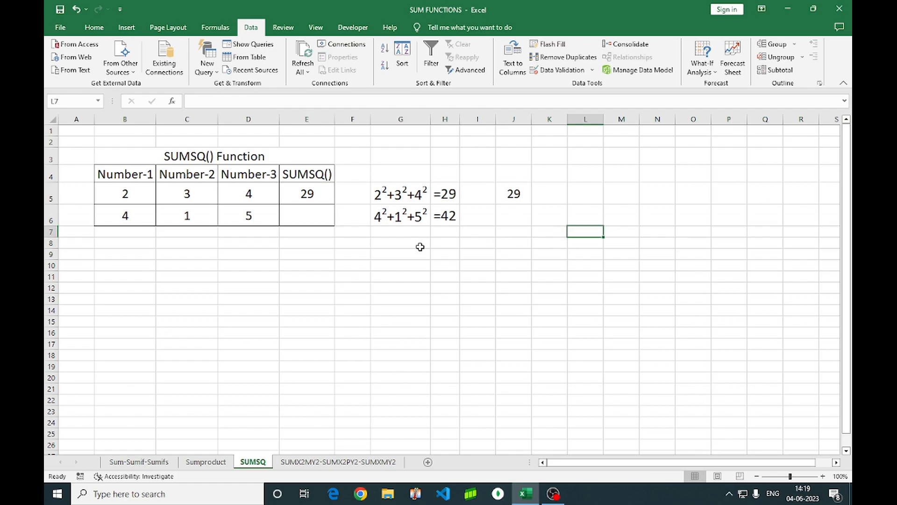
- Enter =SUMSQ(B6,C6,D6) in E6 to sum the squares of the second row's numbers
click(303, 215)
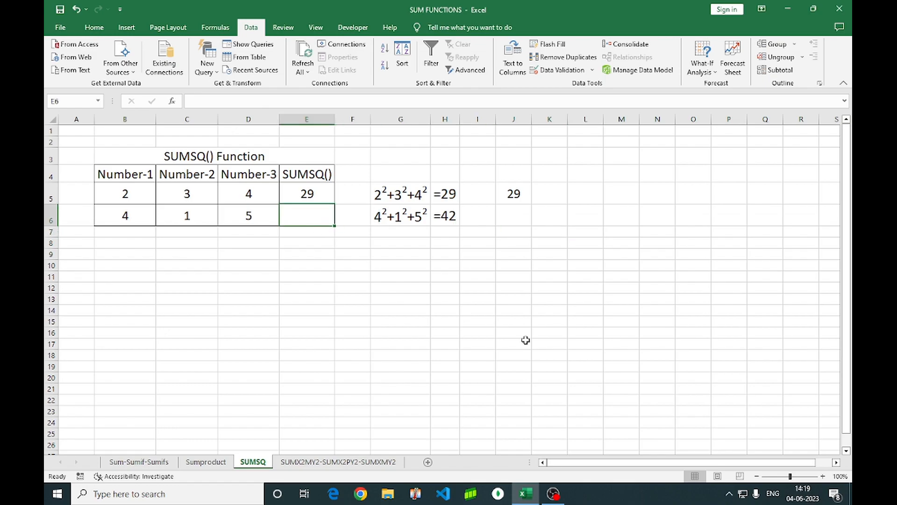
text(=sums)
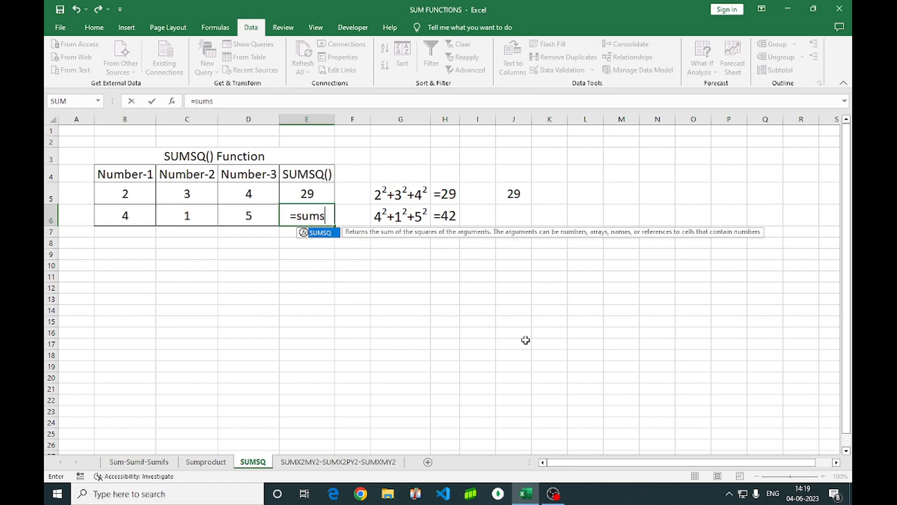
key(Tab)
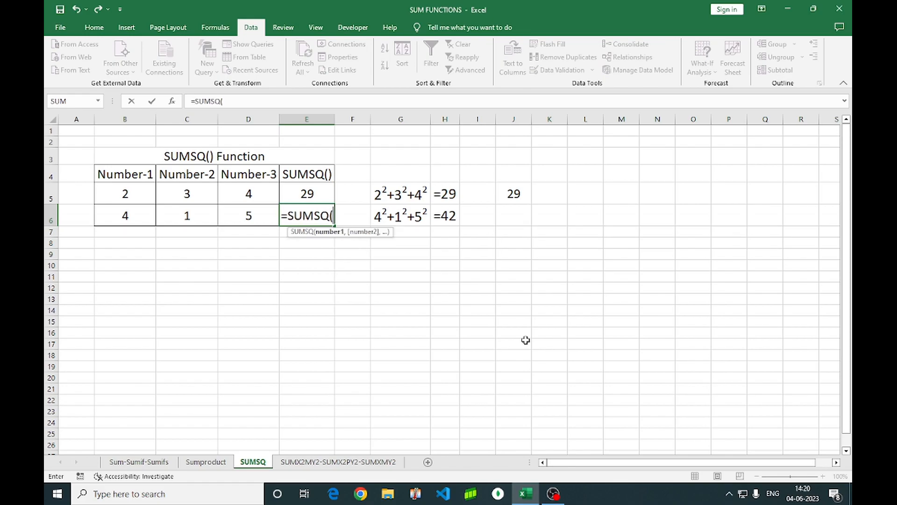
click(137, 218)
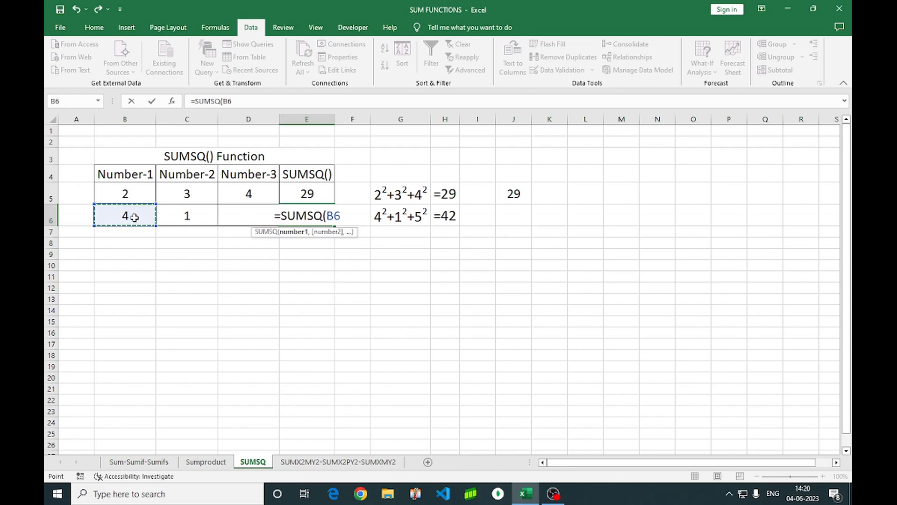
text(,)
click(173, 216)
text(,)
click(232, 219)
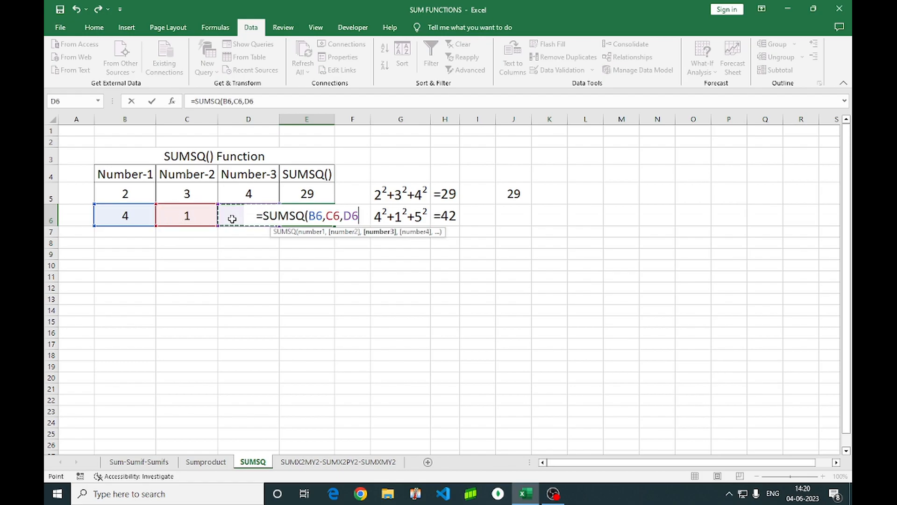
text())
key(Return)
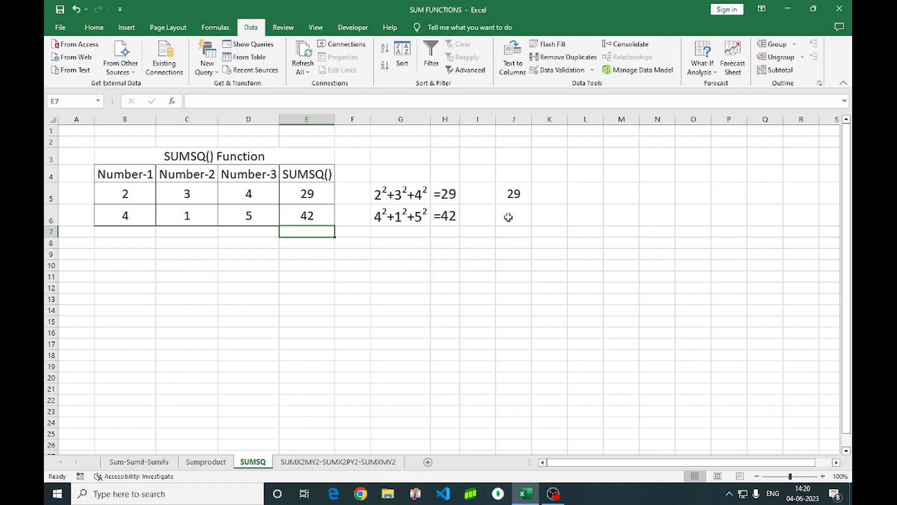
- Copy the manual sum-of-squares formula from J5 into J6
click(513, 194)
key(ctrl+c)
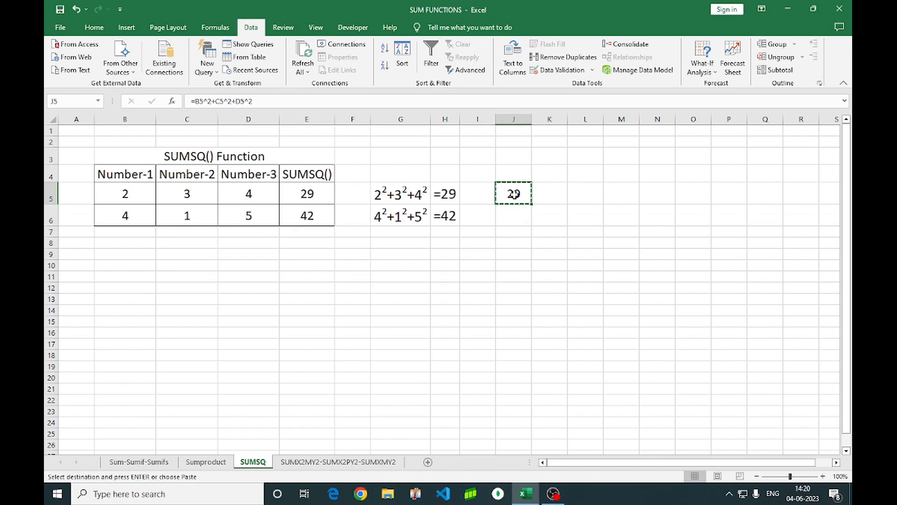
key(Down)
key(ctrl+v)
key(Escape)
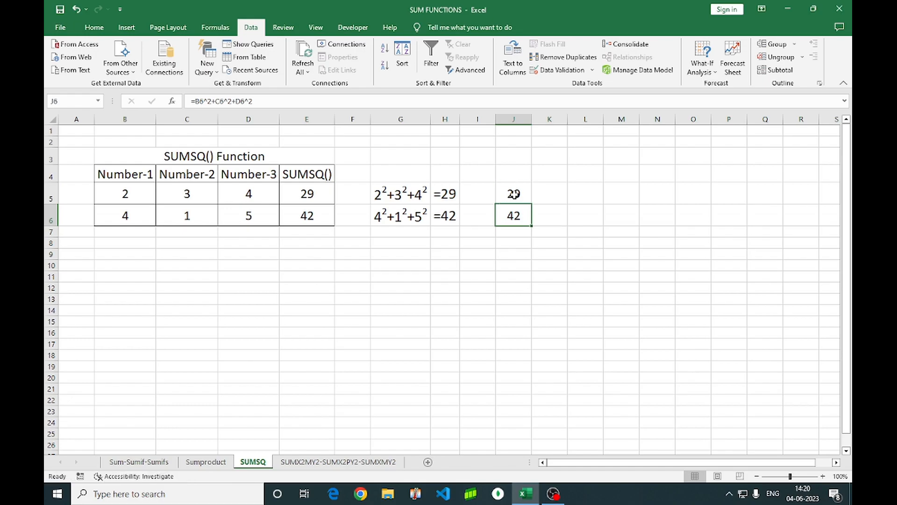
- Compare the SUMSQ result in E6 with the worked example in H6 and the manual formula in J6
click(316, 217)
ctrl+click(452, 219)
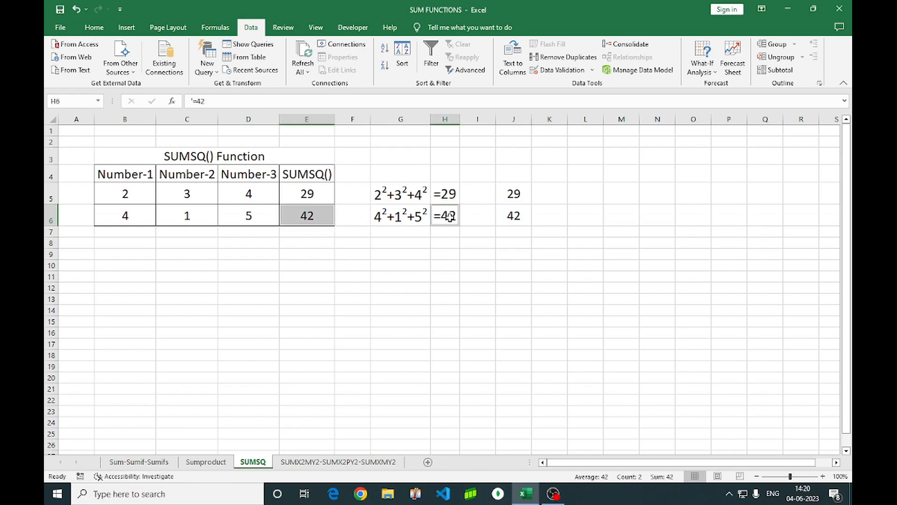
ctrl+click(513, 221)
click(592, 243)
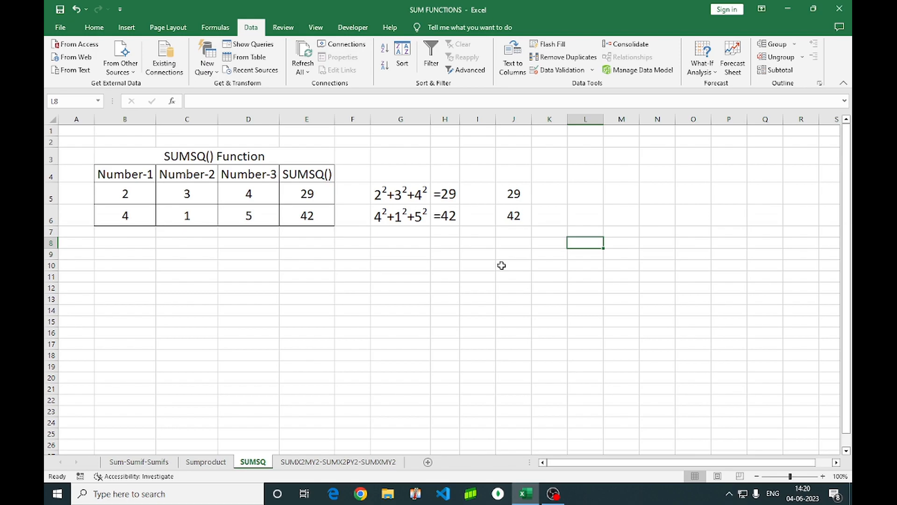
- On the SUMX2MY2-SUMX2PY2-SUMXMY2 sheet, enter the manual difference-of-squares formula =B5^2-C5^2 in F5
click(339, 462)
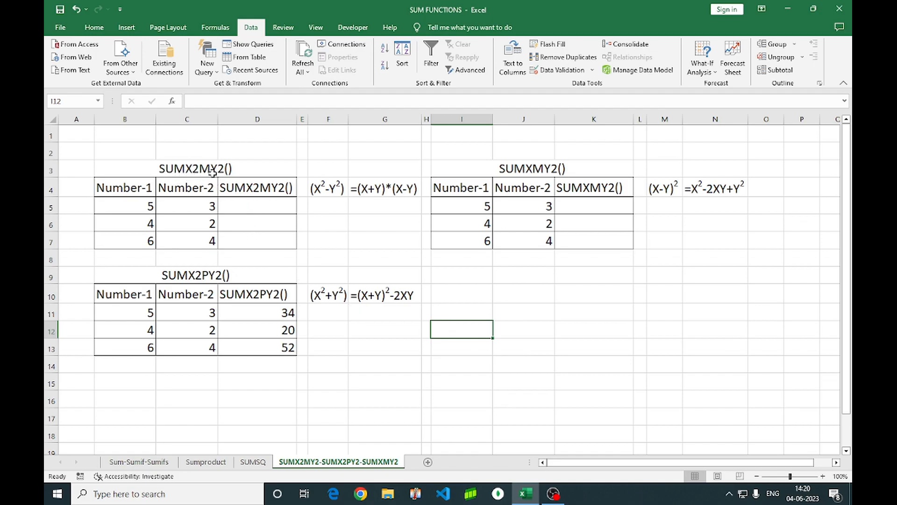
click(330, 188)
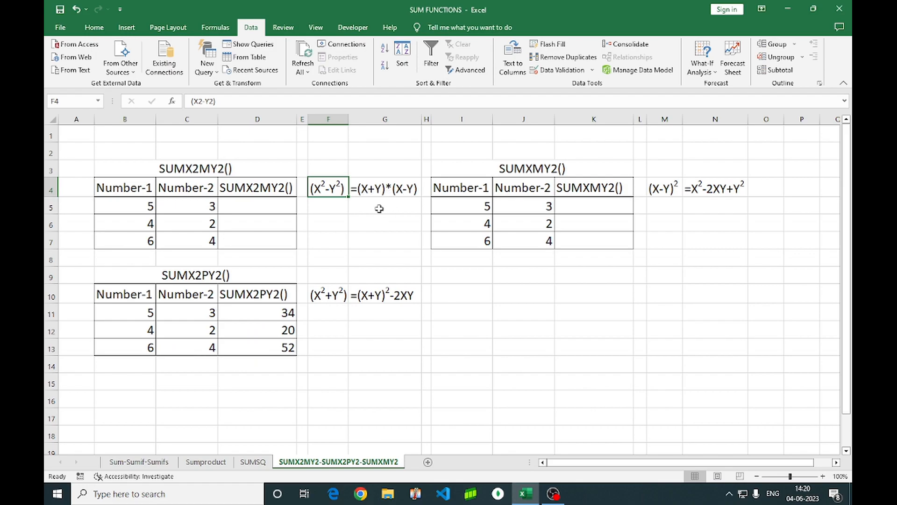
click(327, 207)
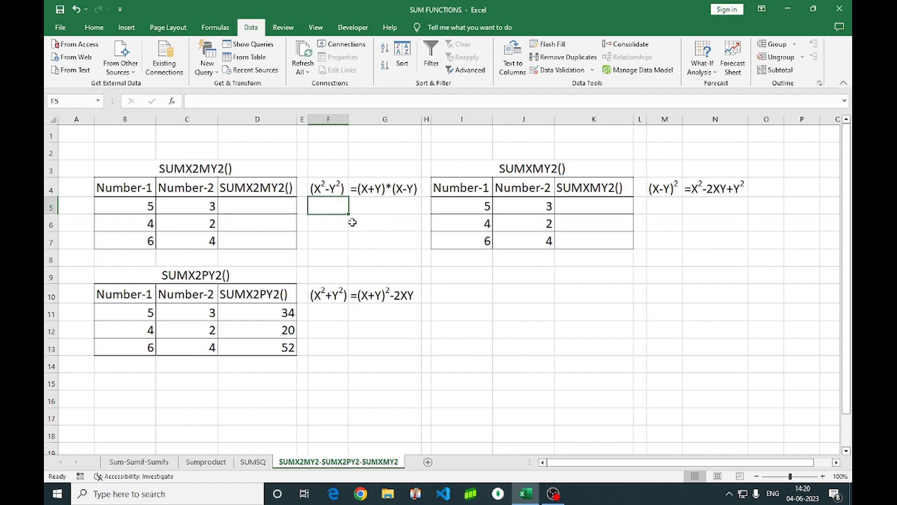
text(=)
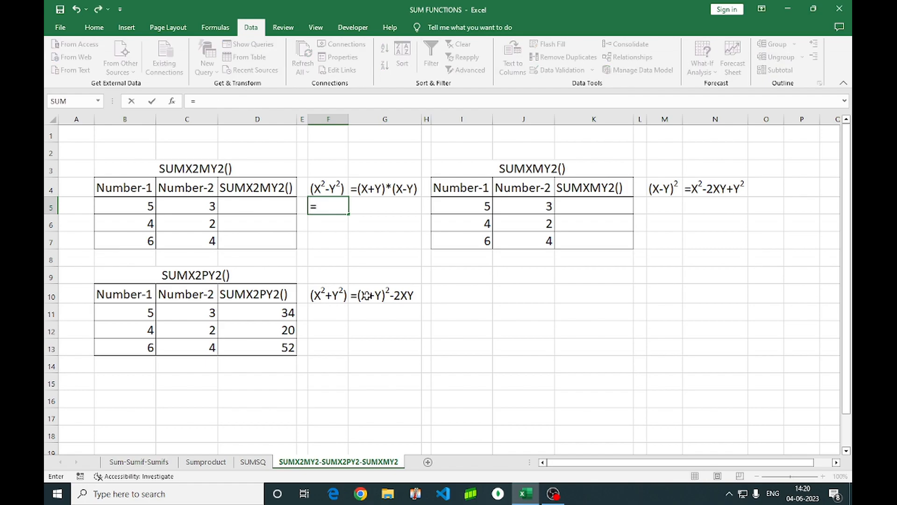
click(146, 205)
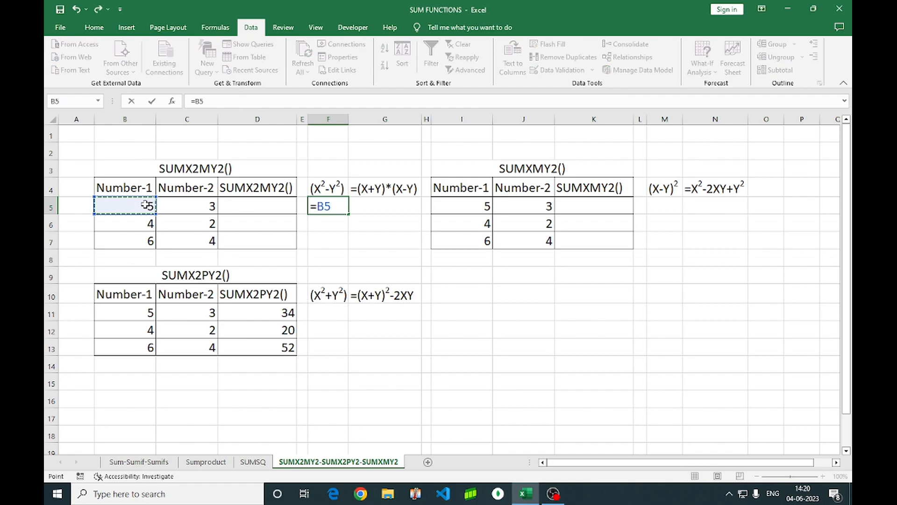
text(^2-)
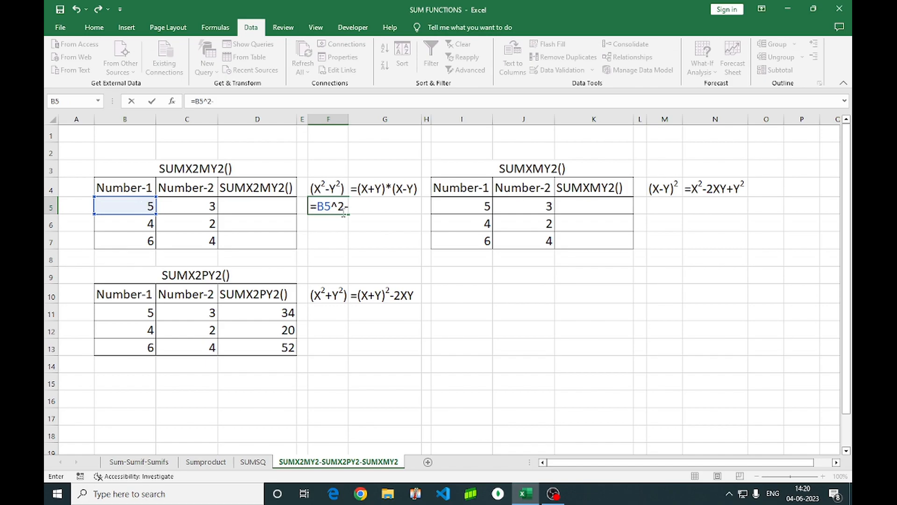
click(201, 207)
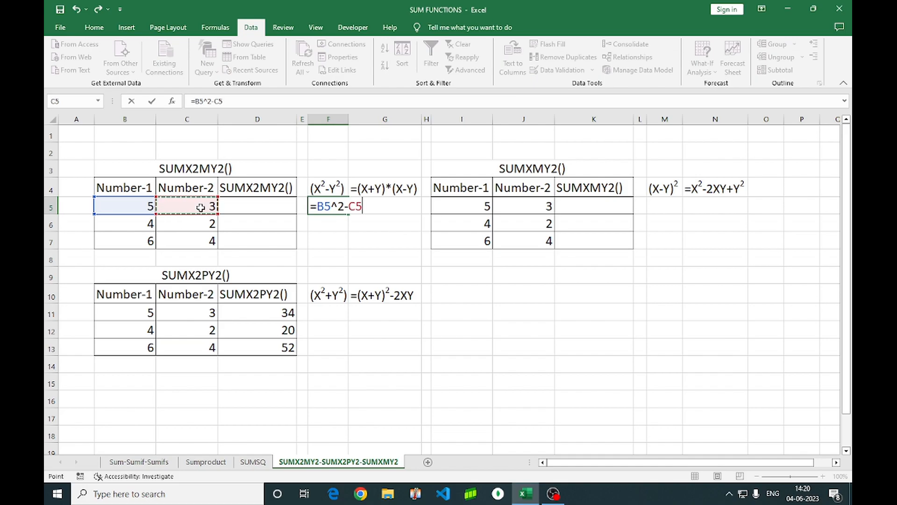
text(^2)
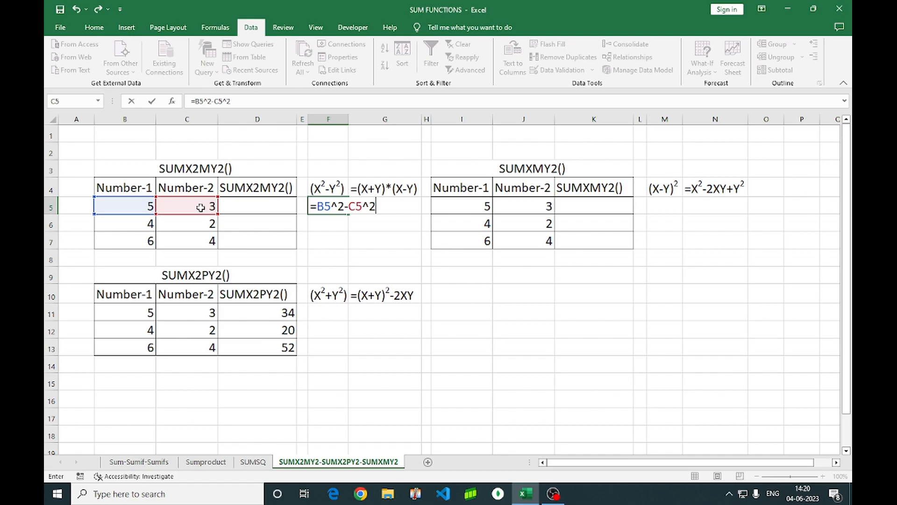
key(Return)
- Fill the manual difference-of-squares formula from F5 down through F7
key(Up)
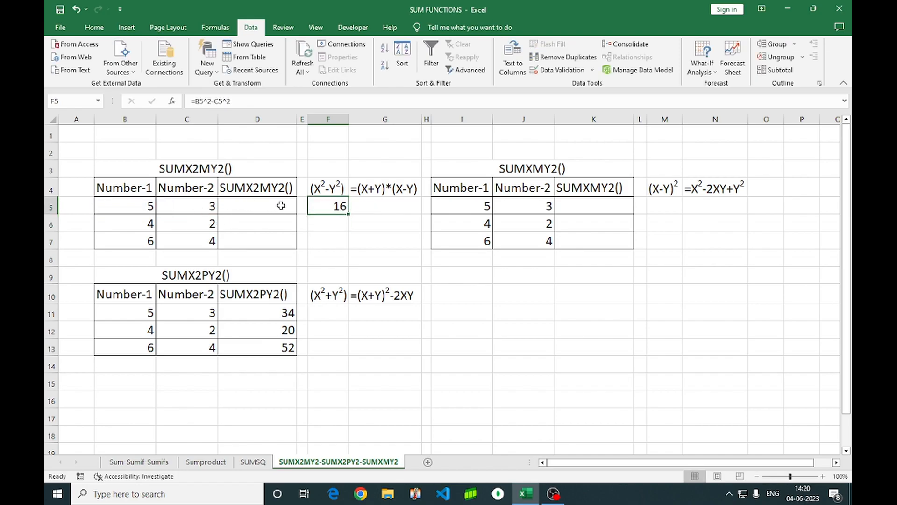
key(shift+Down)
key(shift+Down)
key(ctrl+d)
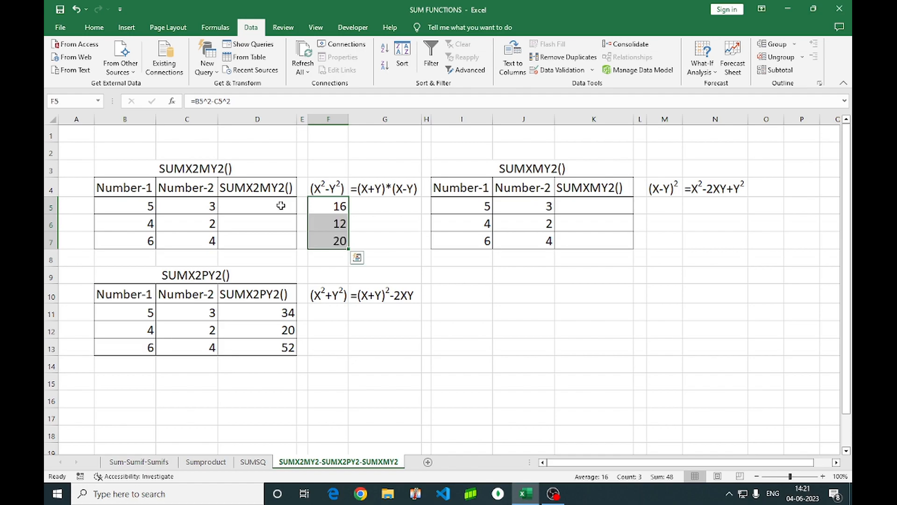
- Enter =SUMX2MY2(B5,C5) in D5 to calculate the difference of squares for the first row
click(278, 205)
text(=)
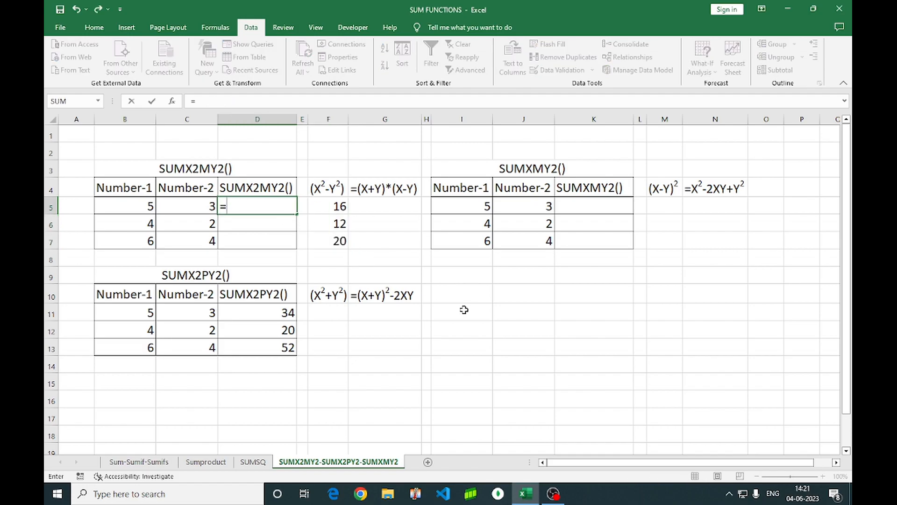
text(sumx)
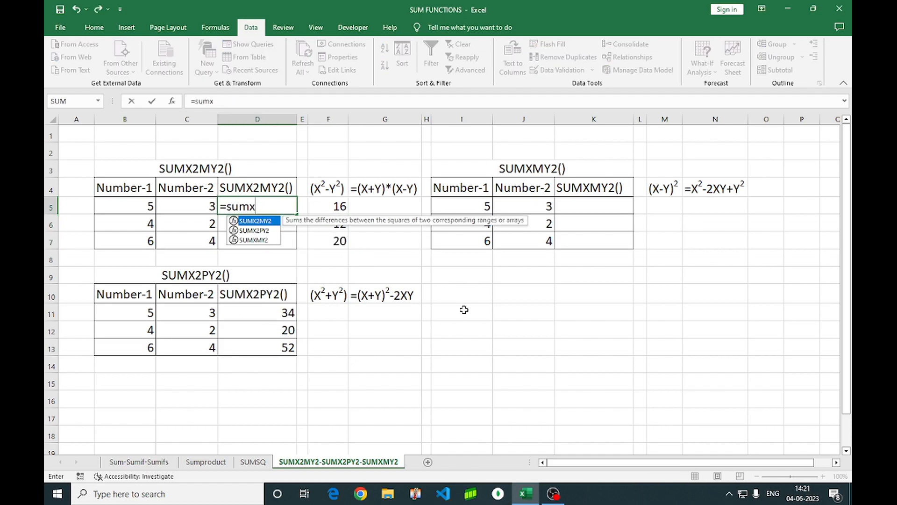
text(2)
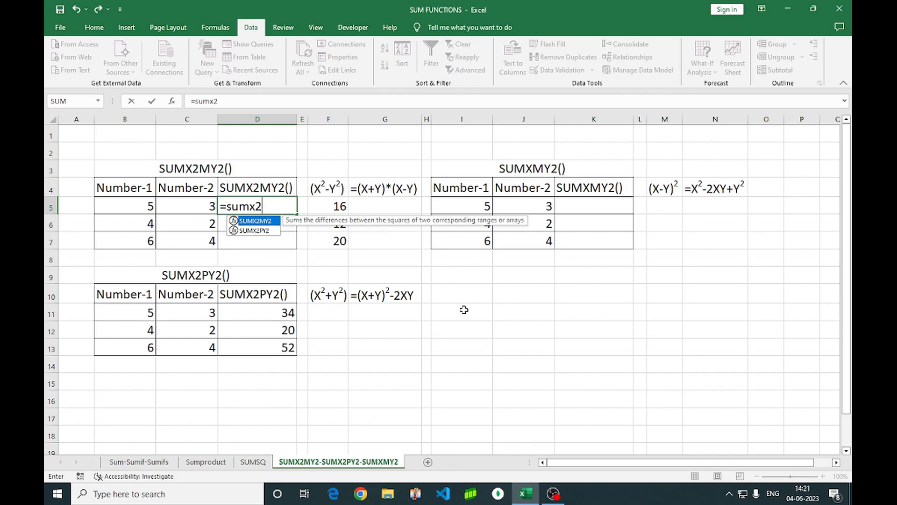
text(m)
key(Tab)
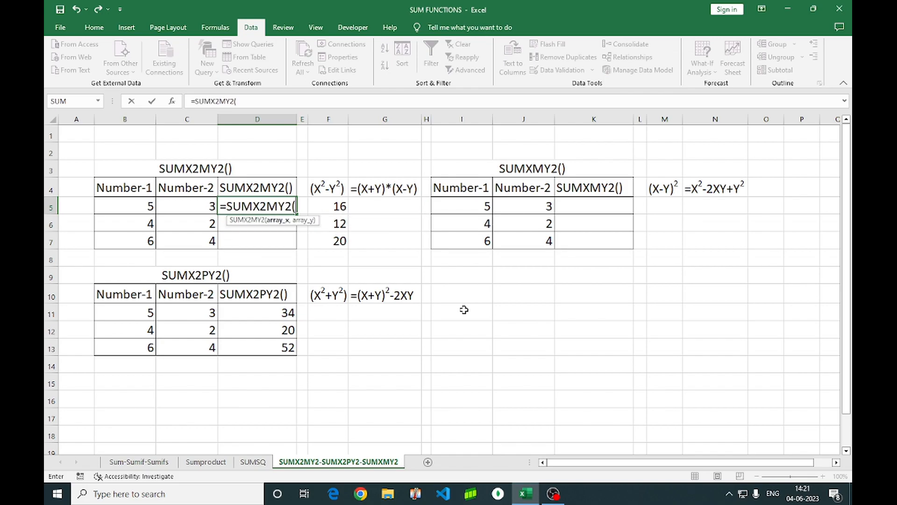
click(141, 206)
text(,)
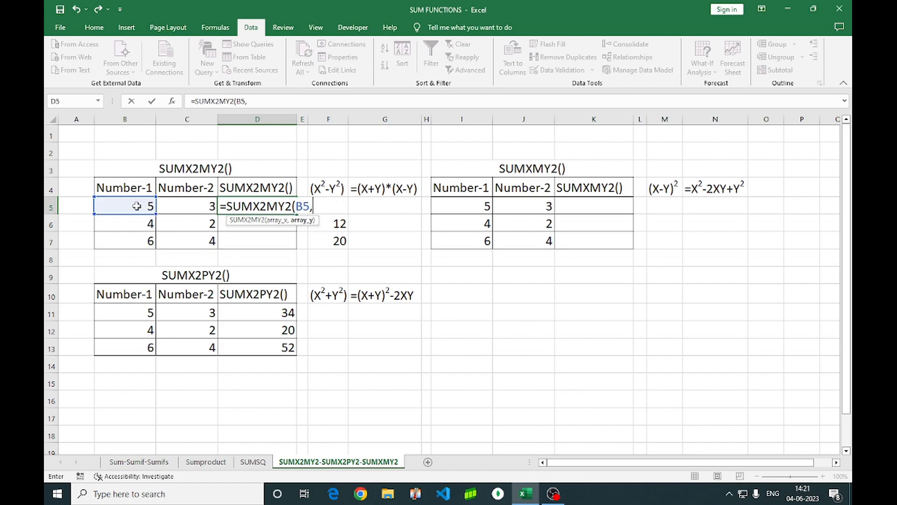
click(170, 209)
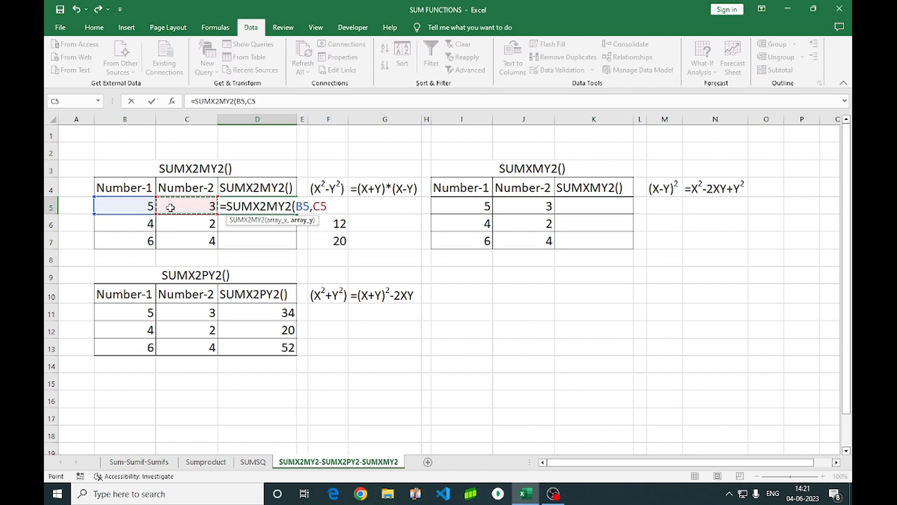
text())
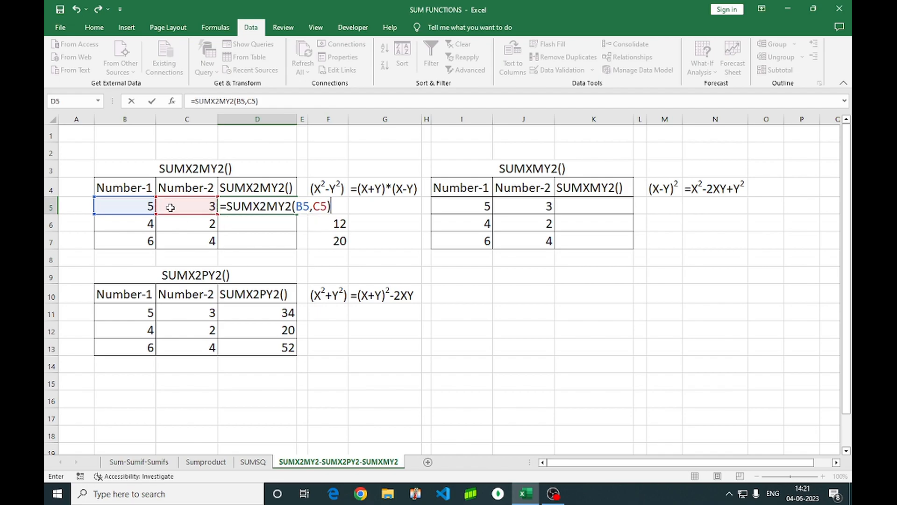
key(Return)
- Fill the SUMX2MY2 formula from D5 down through D7 and compare the results with the manual formulas in F5:F7
key(Up)
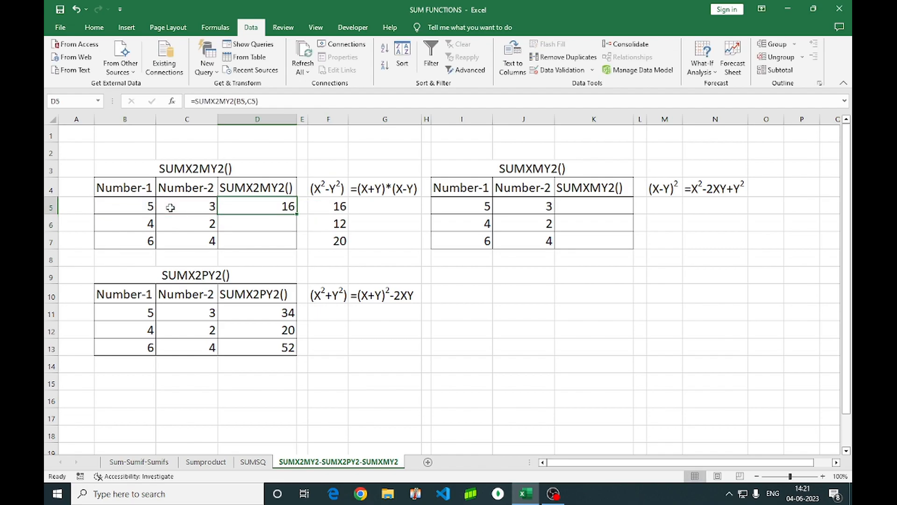
key(shift+Down)
key(shift+Down)
key(ctrl+d)
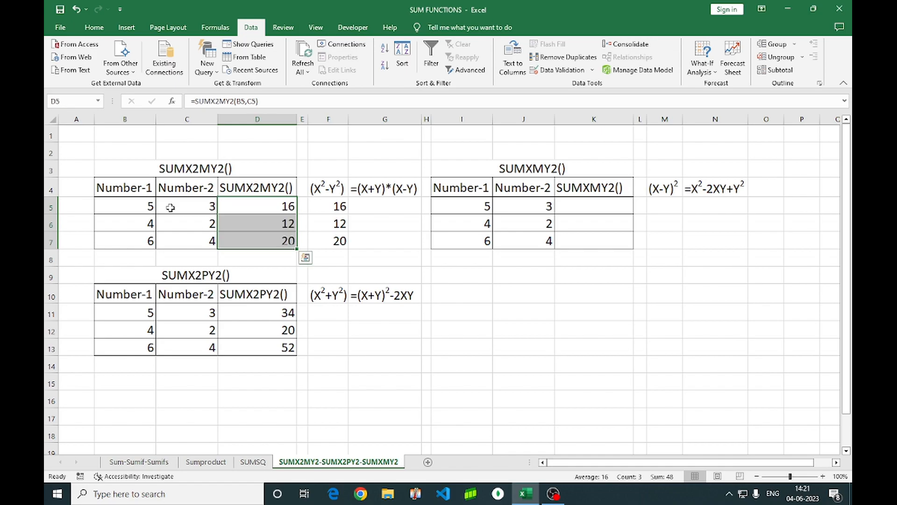
drag(335, 204, 334, 238)
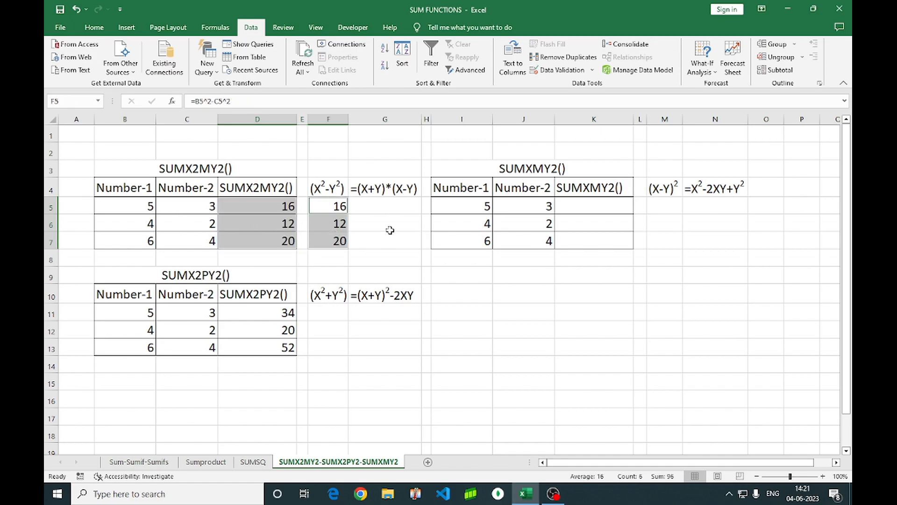
click(389, 230)
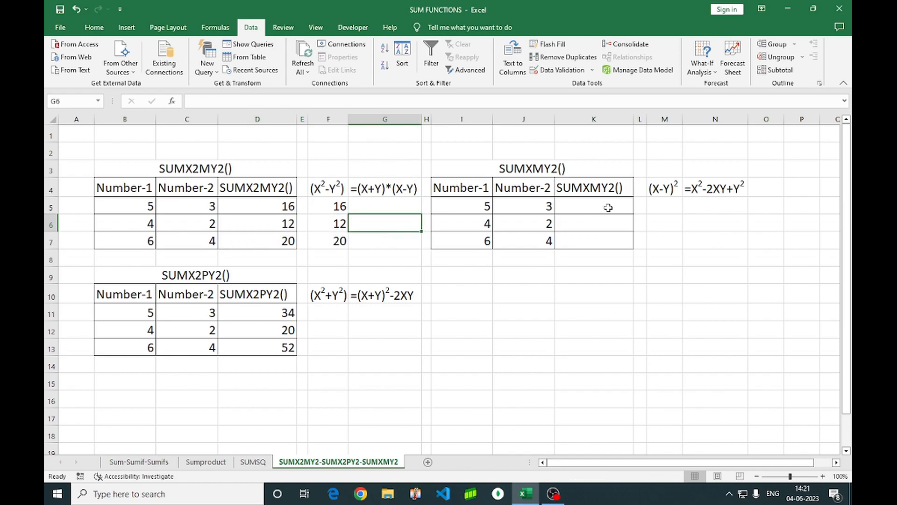
- Enter the manual squared-difference formula =(I5-J5)^2 in M5, beside the SUMXMY2 table
click(661, 207)
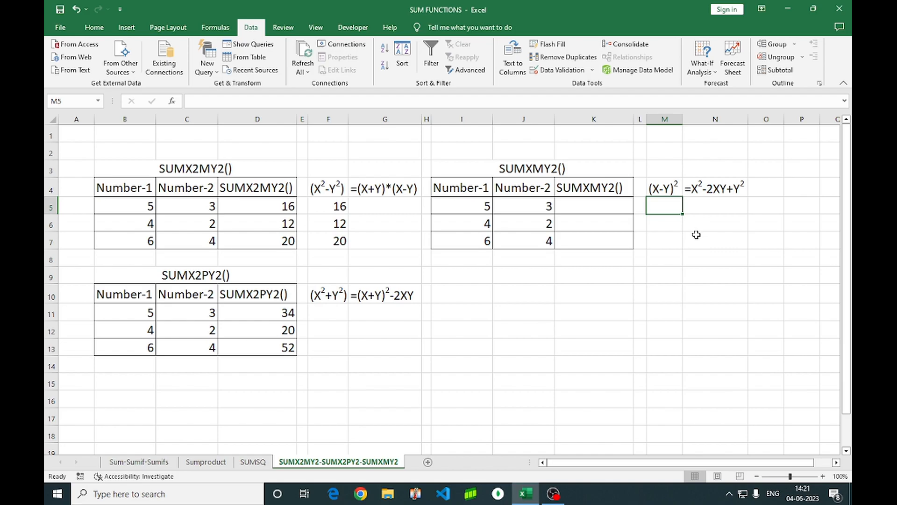
text(=()
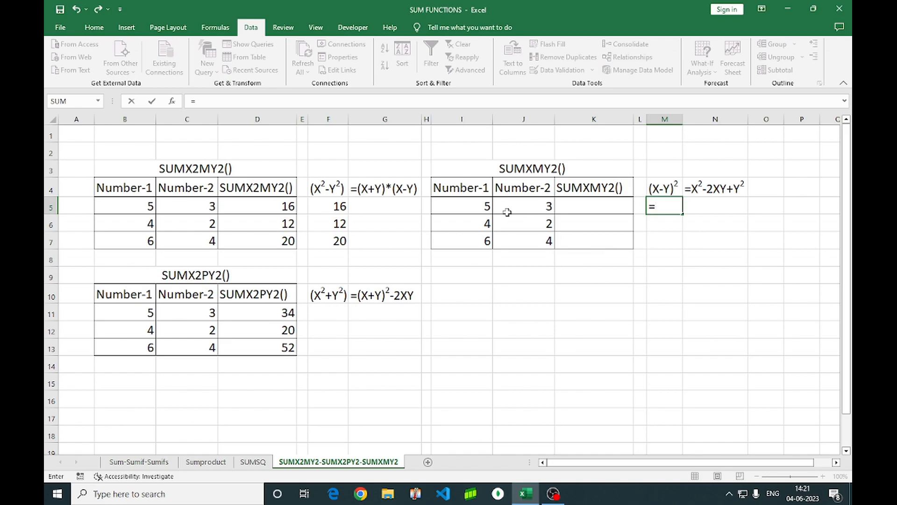
click(479, 207)
text(-)
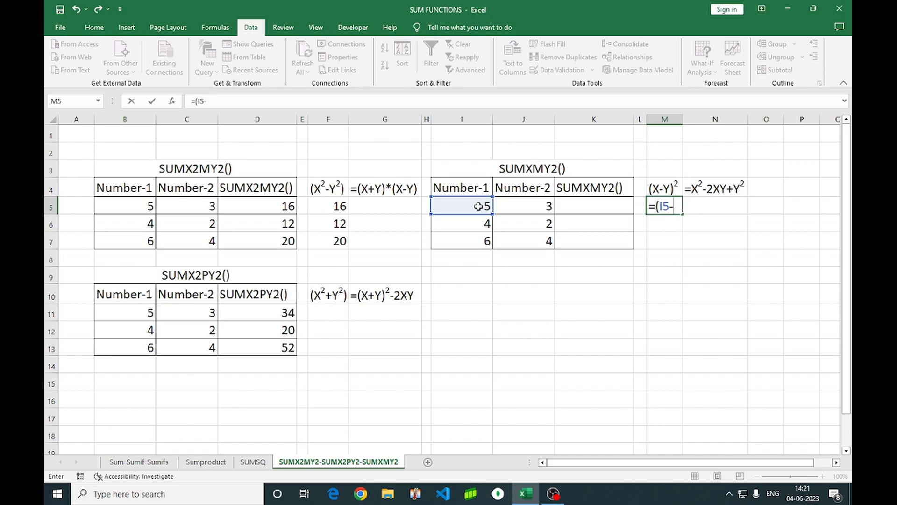
click(535, 207)
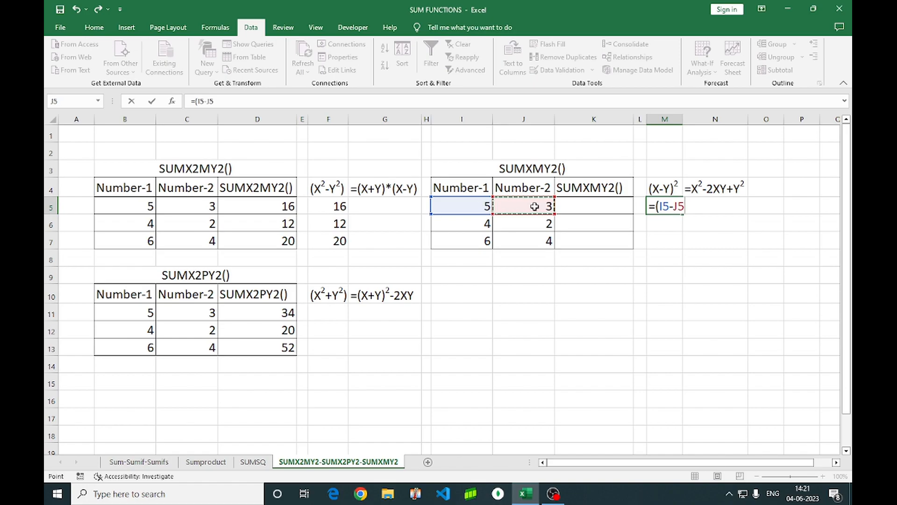
text()^2)
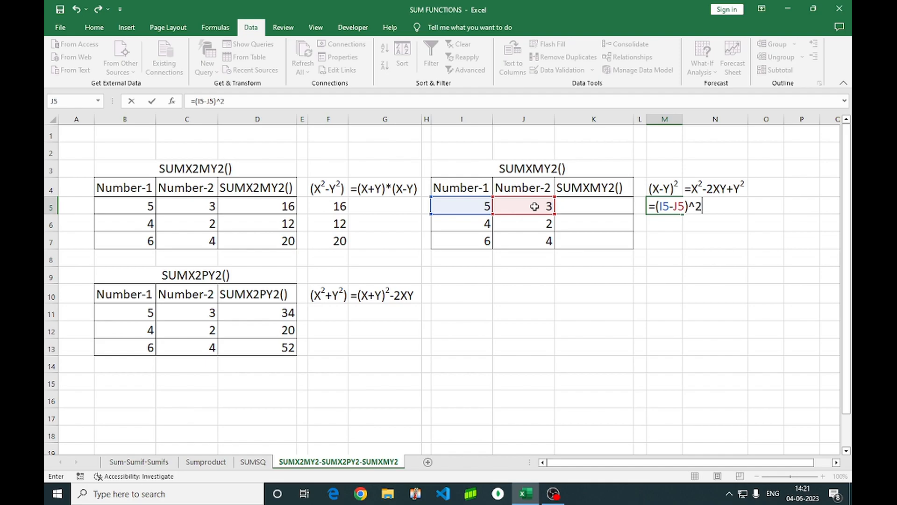
key(Return)
- Fill the manual squared-difference formula from M5 down through M7
key(Up)
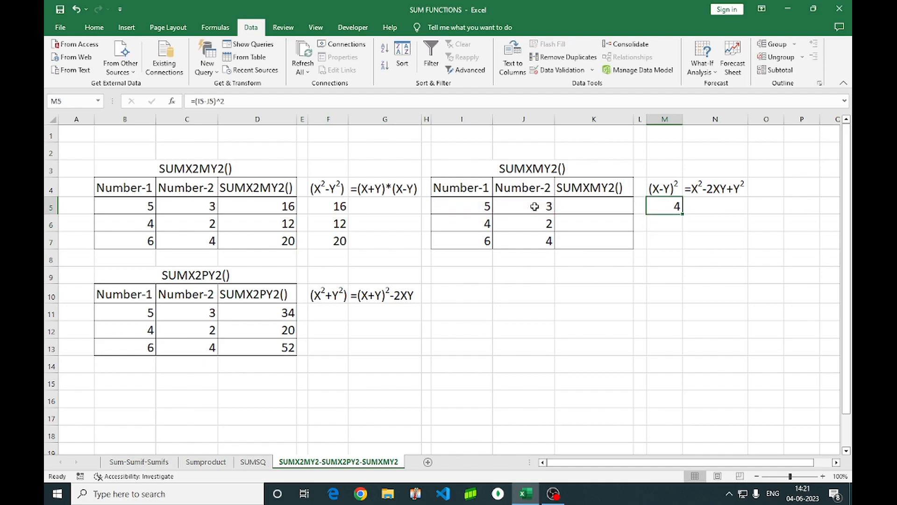
key(shift+Down)
key(shift+Down)
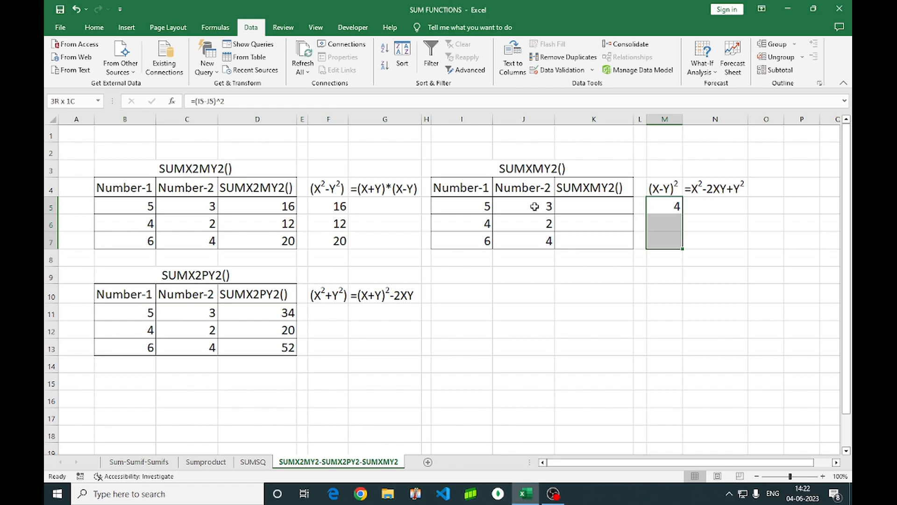
key(ctrl+d)
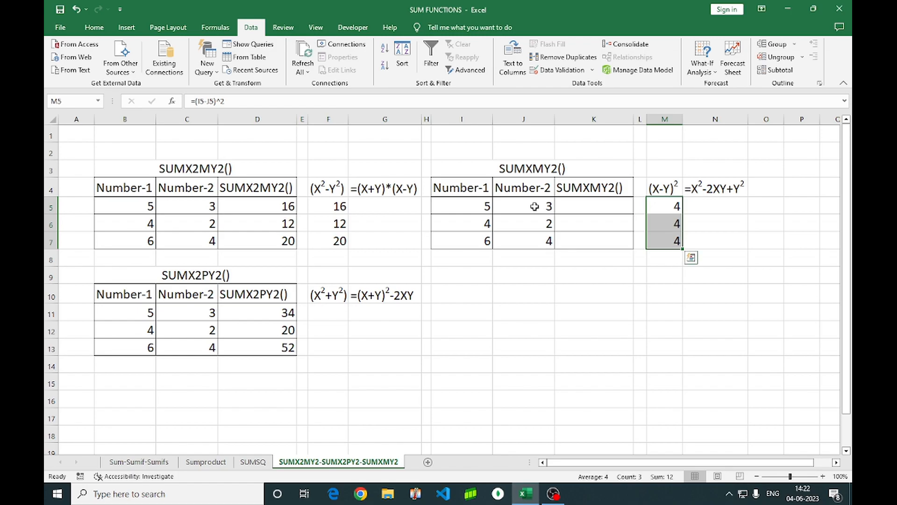
- Enter =SUMXMY2(I5,J5) in K5 to calculate the squared difference of the first row's numbers
click(591, 208)
text(=sumx)
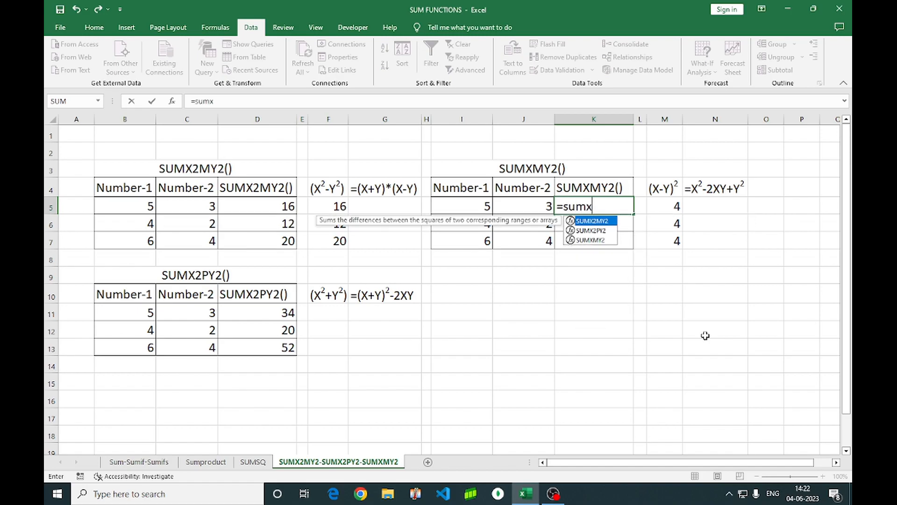
text(m)
key(Tab)
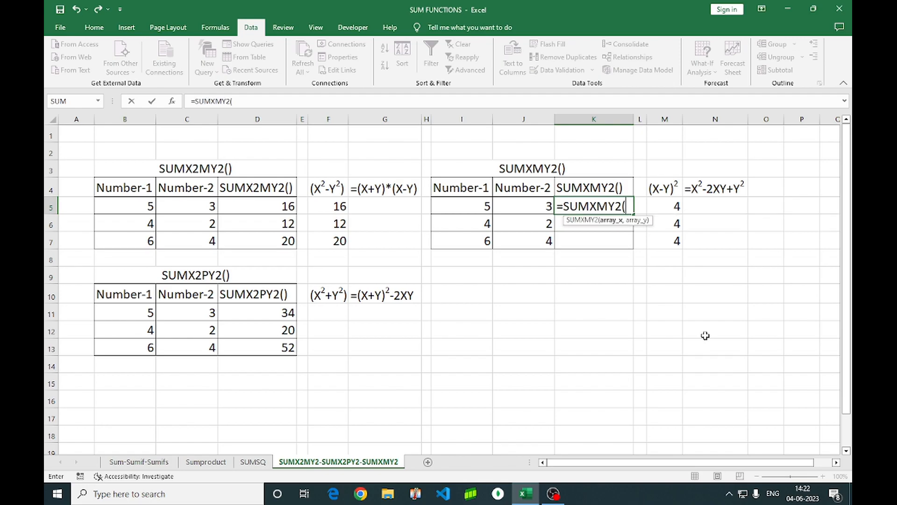
click(483, 209)
text(,)
click(509, 208)
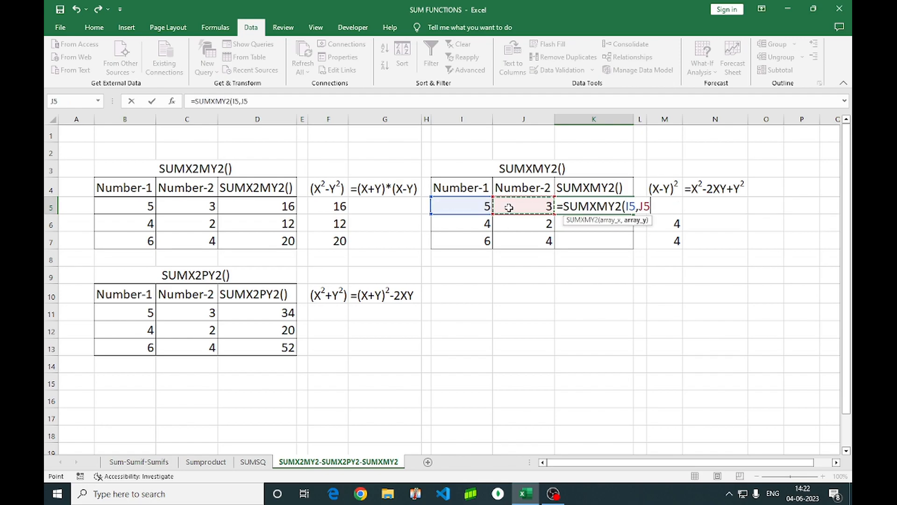
text())
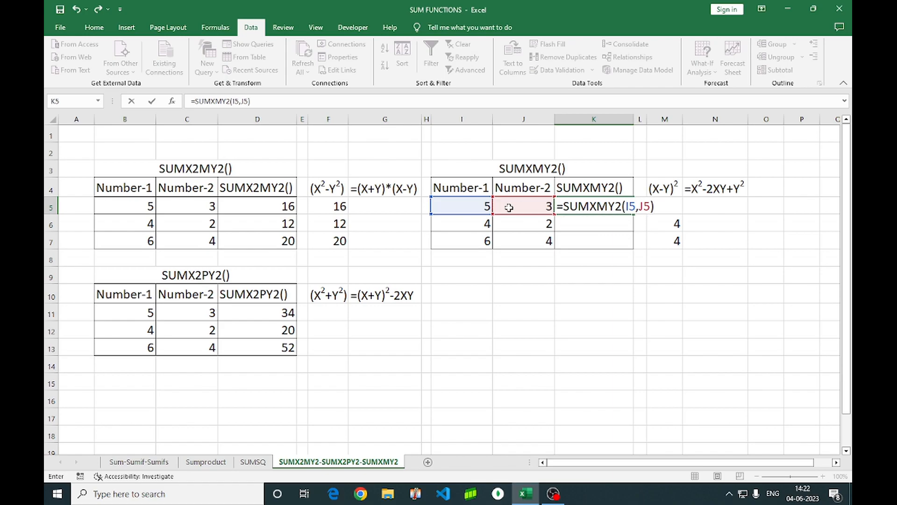
key(Return)
- Fill the SUMXMY2 formula from K5 down through K7 and compare the results with the manual formulas in M5:M7
key(Up)
key(shift+Down)
key(shift+Down)
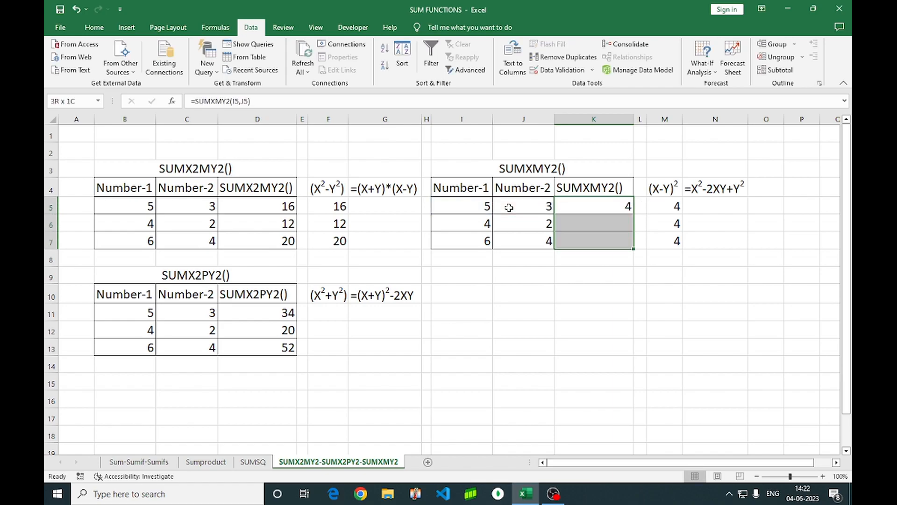
key(ctrl+d)
ctrl+drag(675, 206, 669, 239)
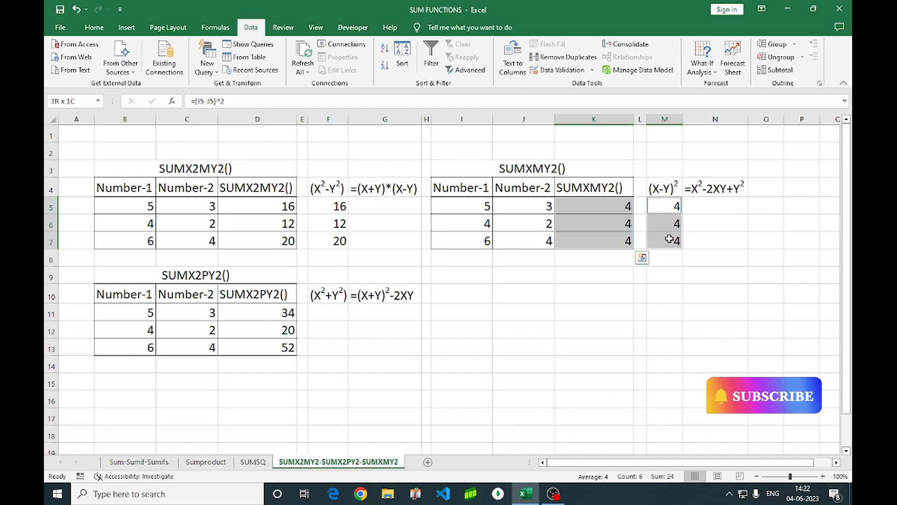
- Clear the existing results in D11:D13 of the SUMX2PY2 table
click(722, 267)
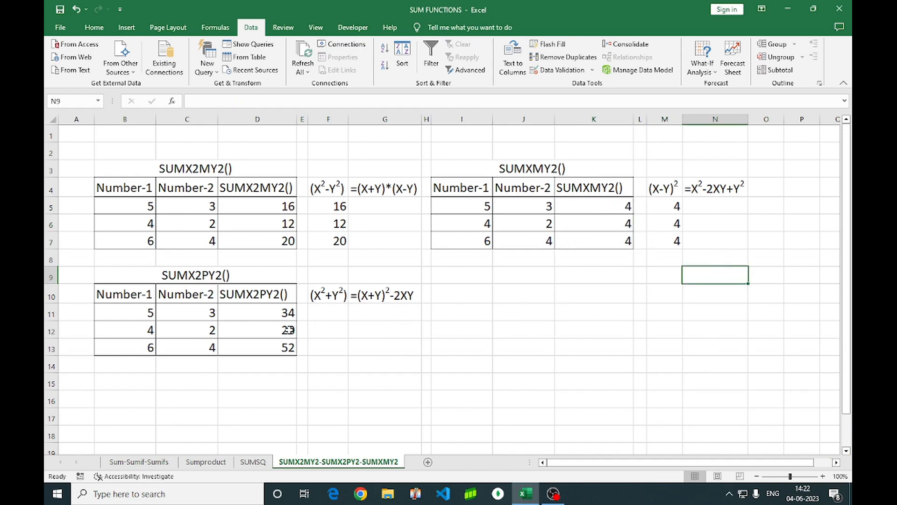
drag(281, 317, 281, 351)
key(Delete)
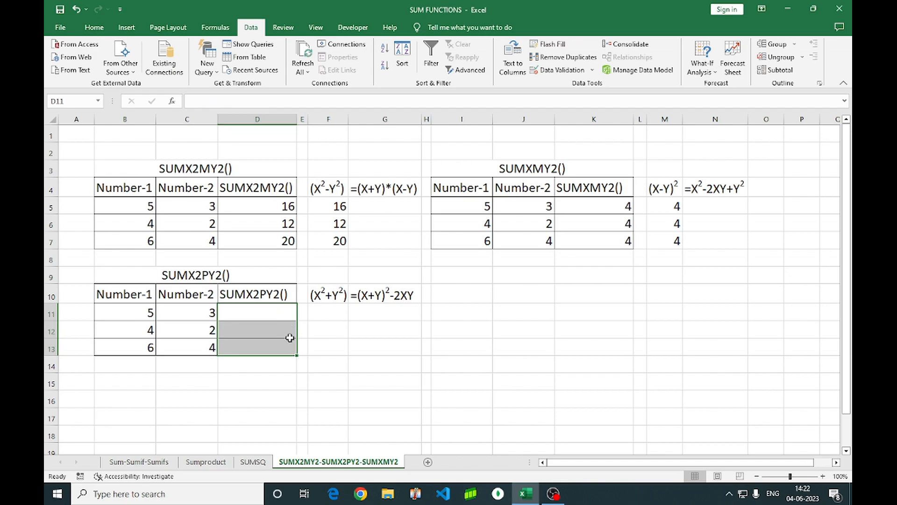
- Enter the manual sum-of-squares formula =B11^2+C11^2 in F11, beside the SUMX2PY2 table
click(340, 314)
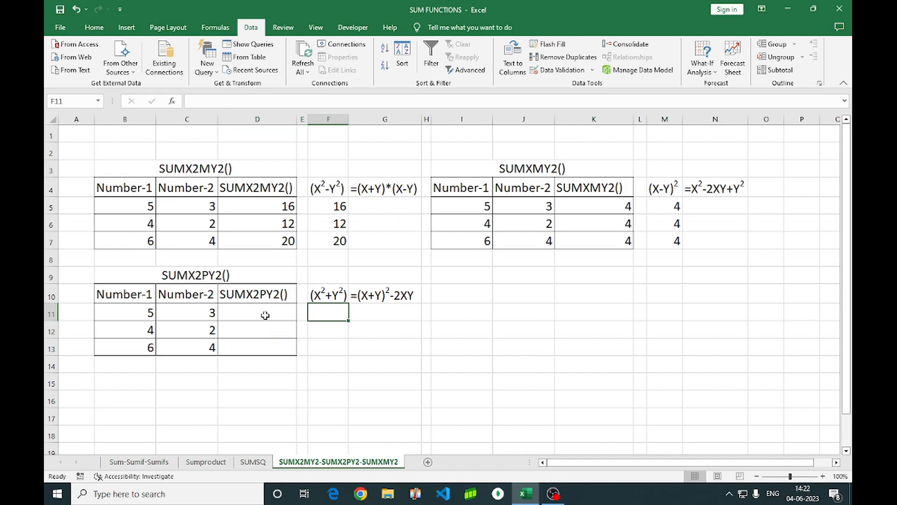
click(353, 331)
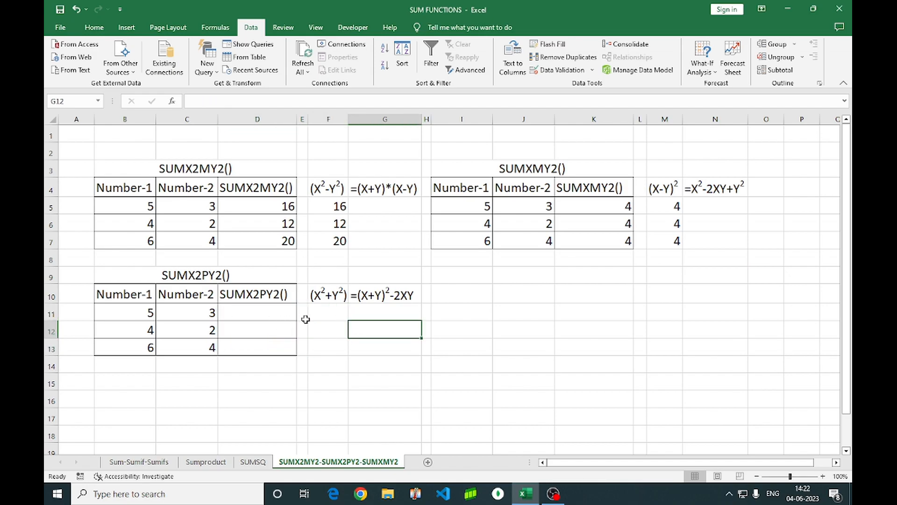
click(330, 318)
text(=)
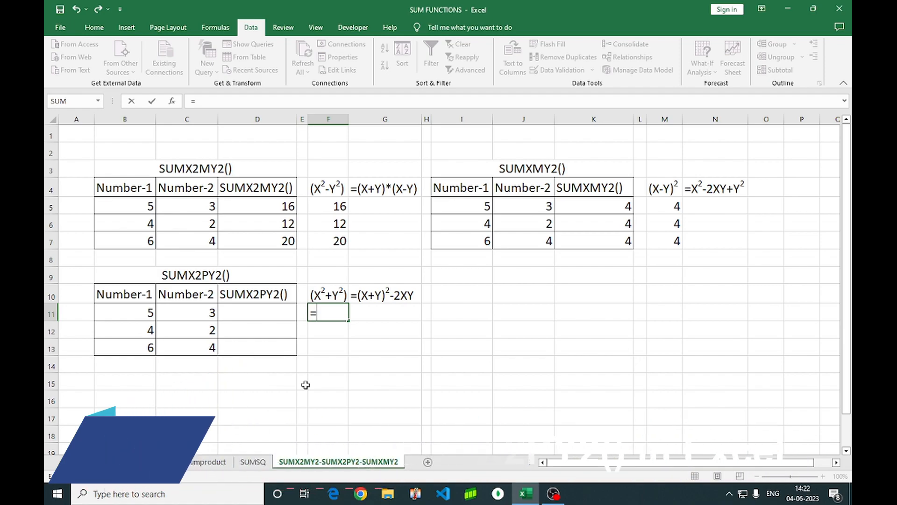
click(132, 314)
text(^)
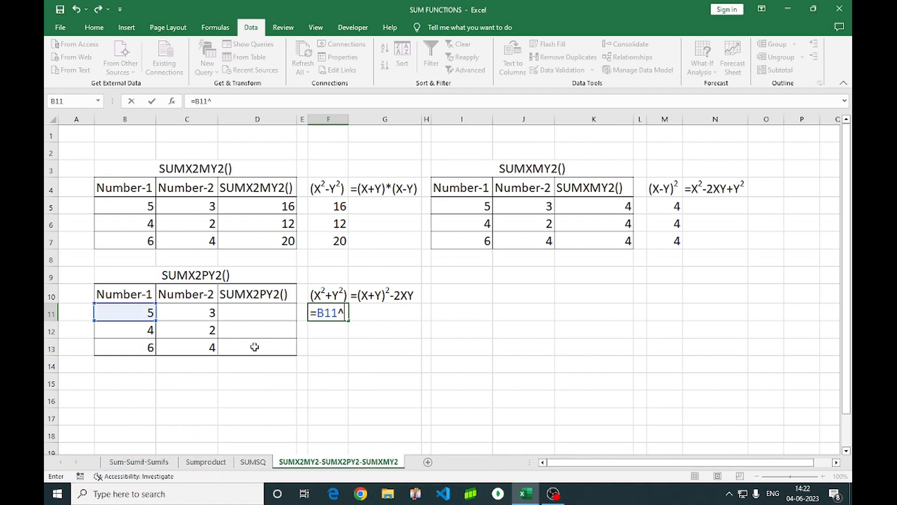
text(2+)
click(203, 313)
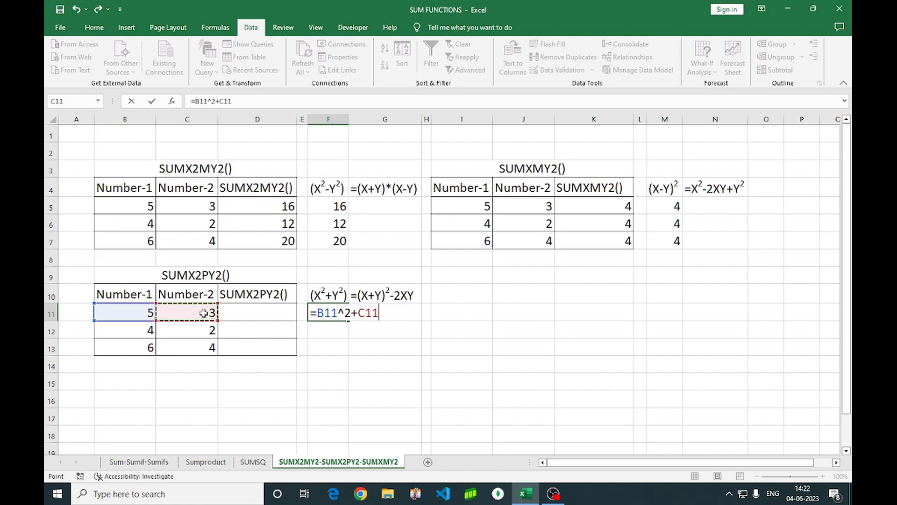
text(^)
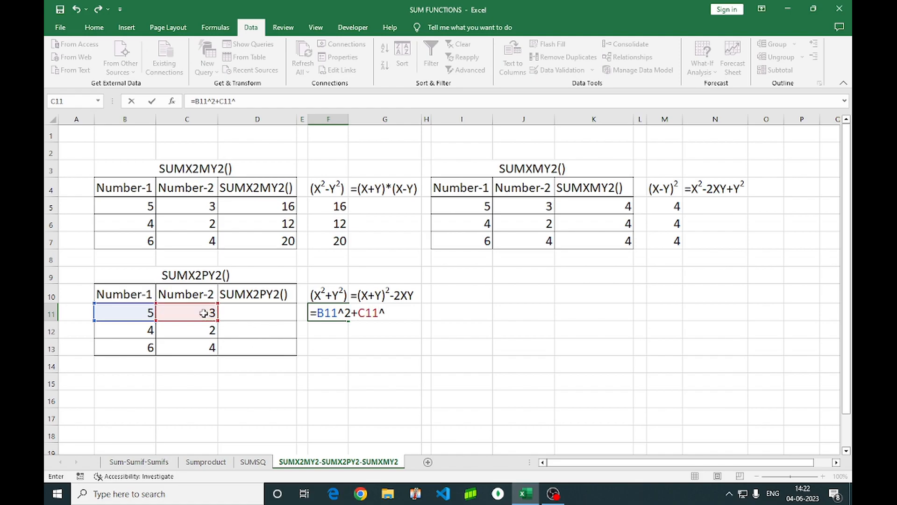
key(Return)
- Fill the manual sum-of-squares formula from F11 down through F13
key(Up)
key(shift+Down)
key(shift+Down)
key(ctrl+d)
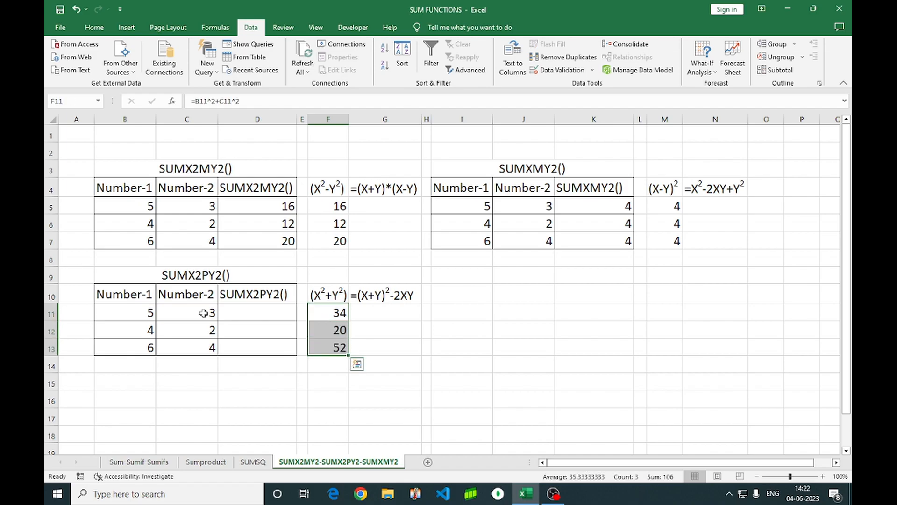
- Enter =SUMX2PY2(B11,C11) in D11 to add the squares of the first row's numbers
click(224, 311)
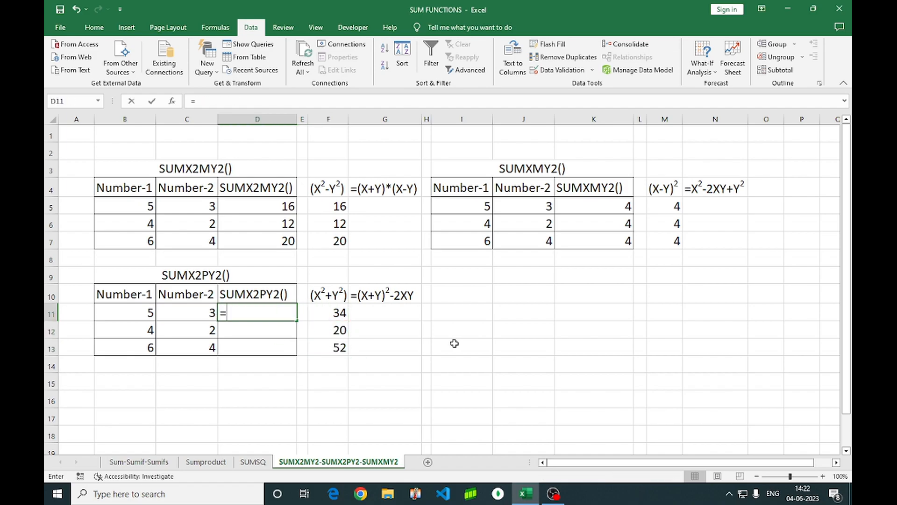
text(=sumx)
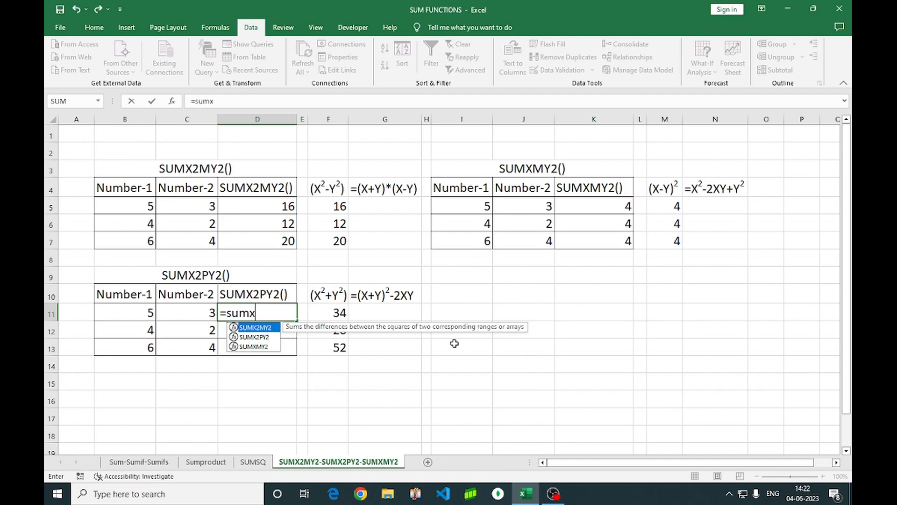
text(2)
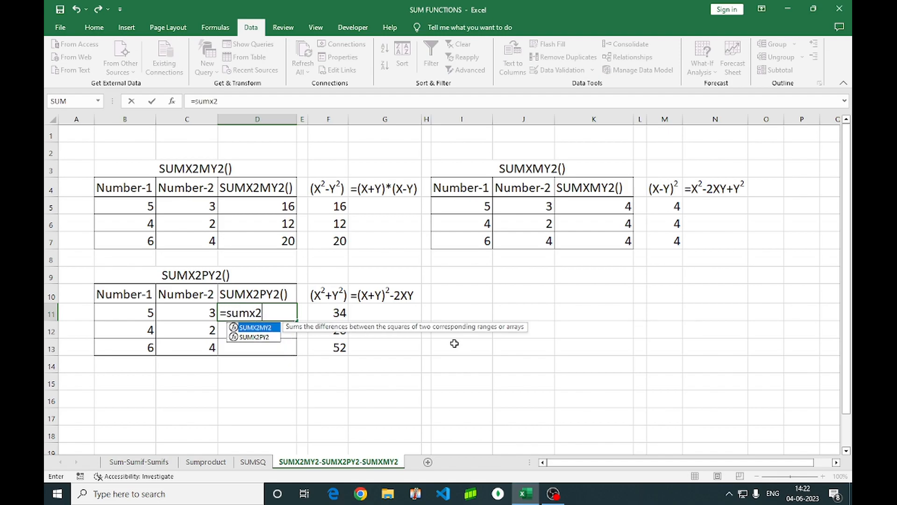
text(p)
key(Tab)
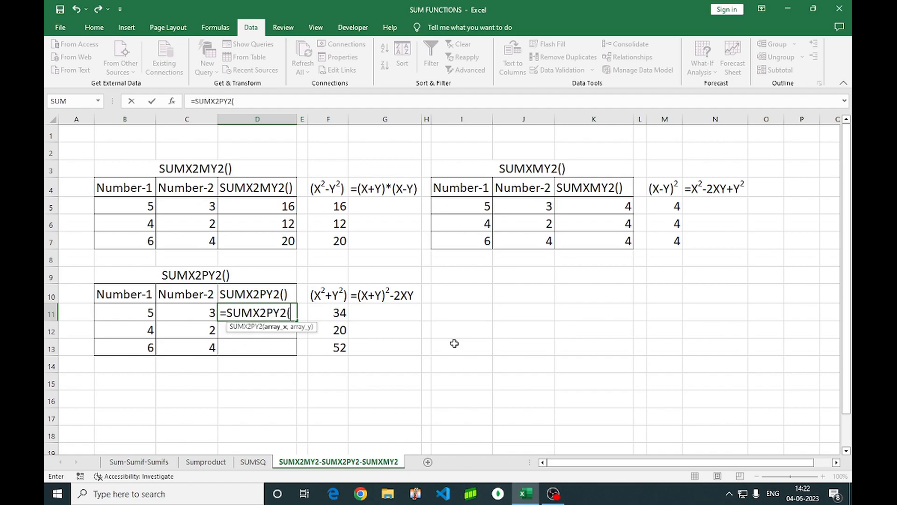
click(136, 312)
text(,)
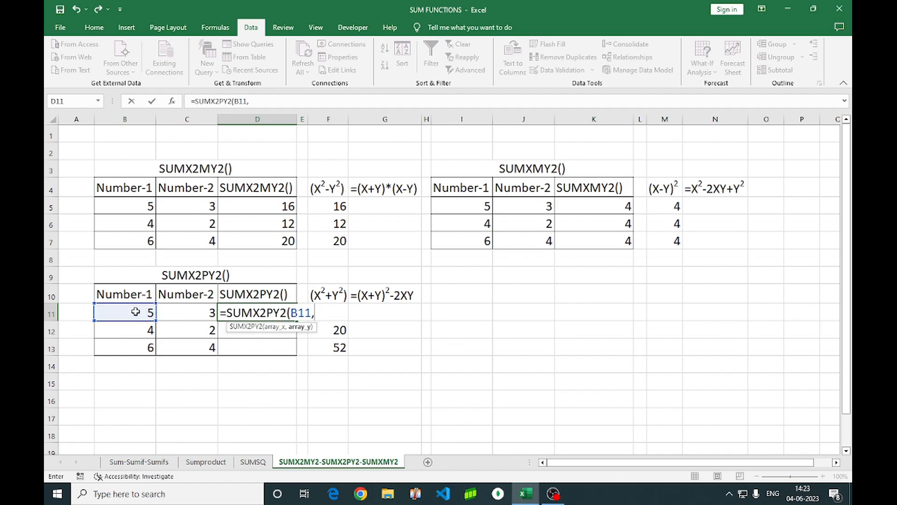
click(177, 312)
text())
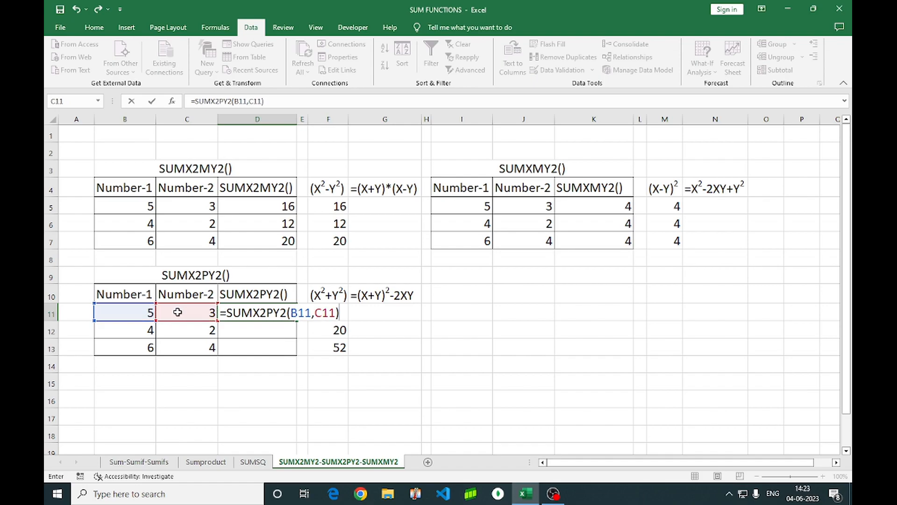
key(Return)
- Fill the SUMX2PY2 formula from D11 down through D13 and compare the results with the manual formulas in F11:F13
key(Up)
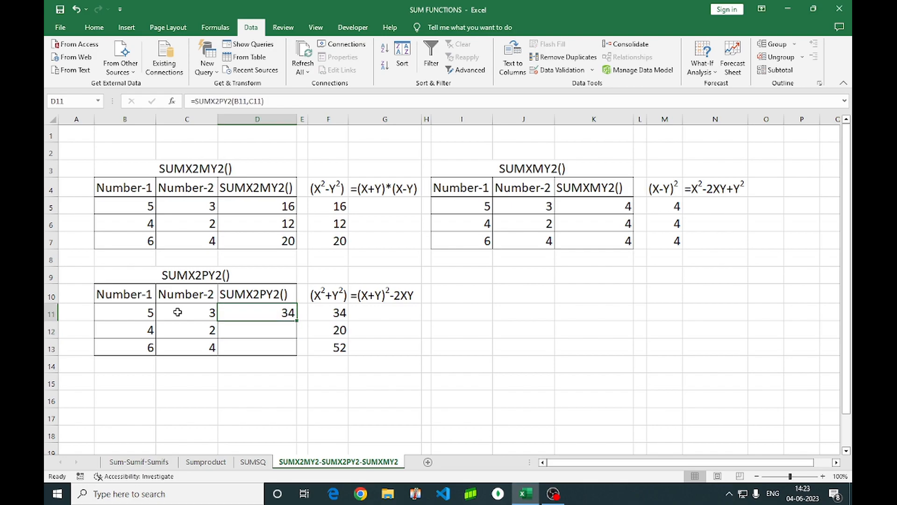
key(shift+Down)
key(shift+Down)
key(ctrl+d)
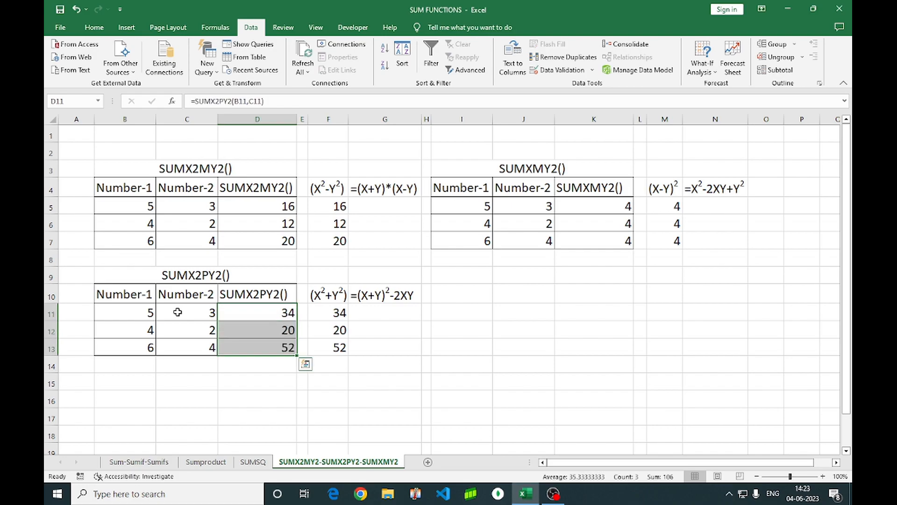
ctrl+click(337, 314)
drag(335, 326, 338, 352)
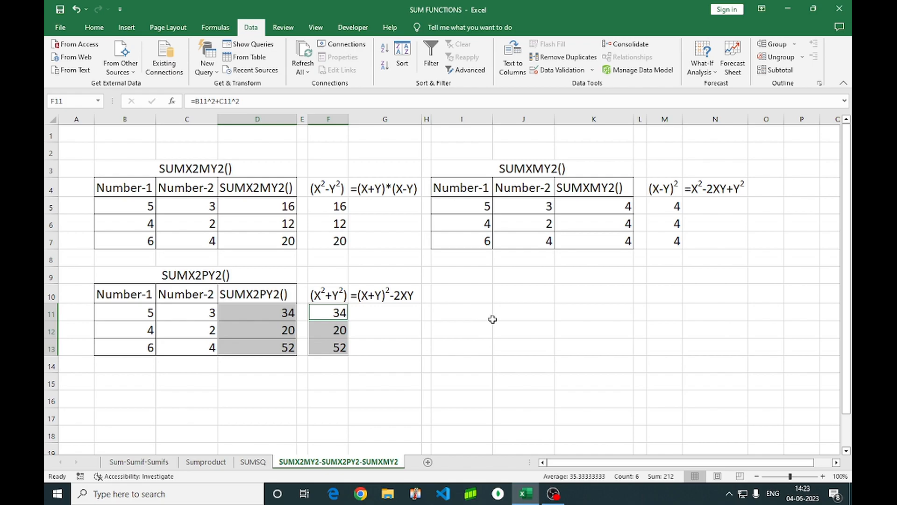
click(513, 316)
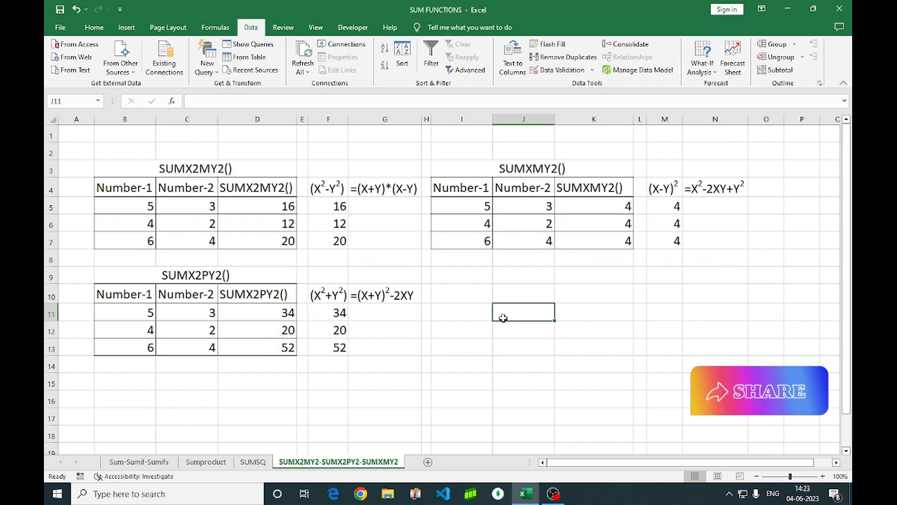
click(196, 170)
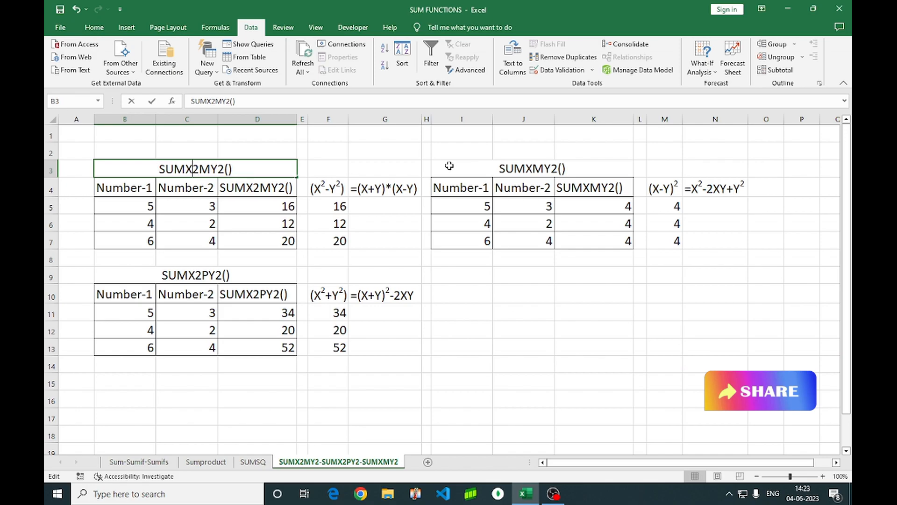
click(500, 172)
click(234, 275)
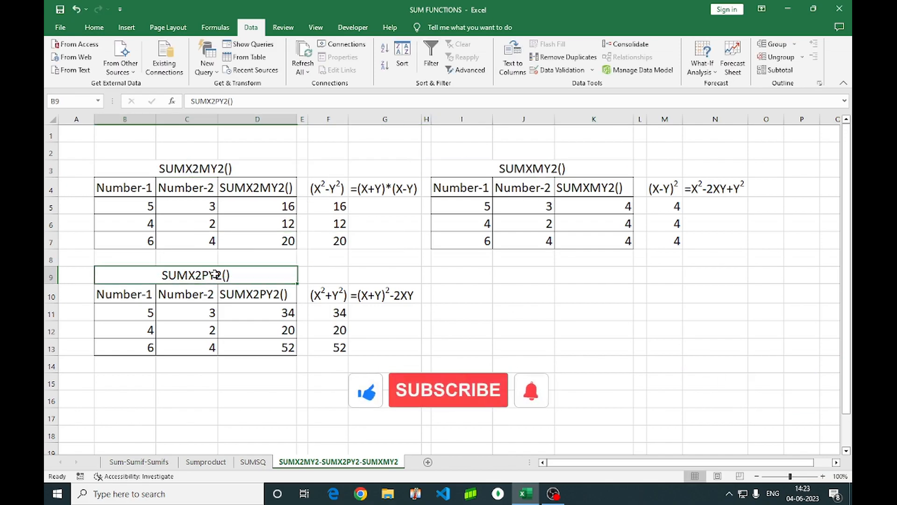
double_click(498, 285)
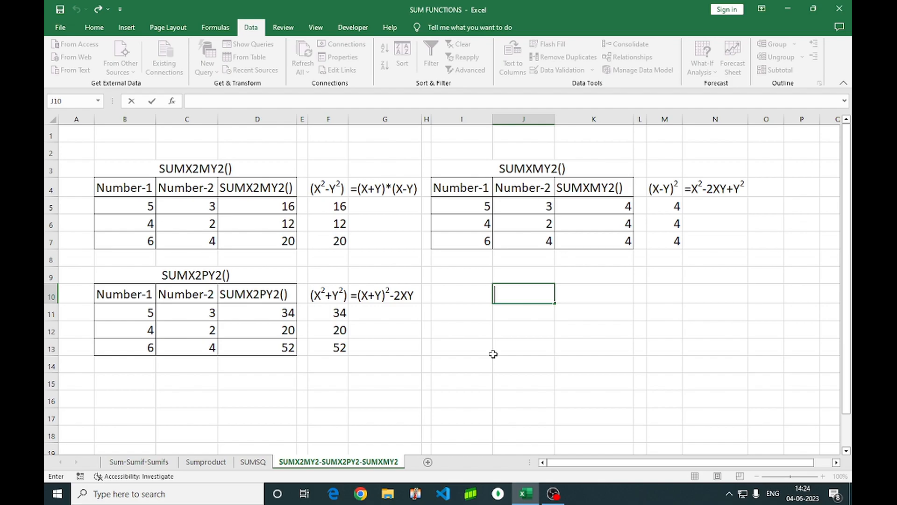
click(579, 373)
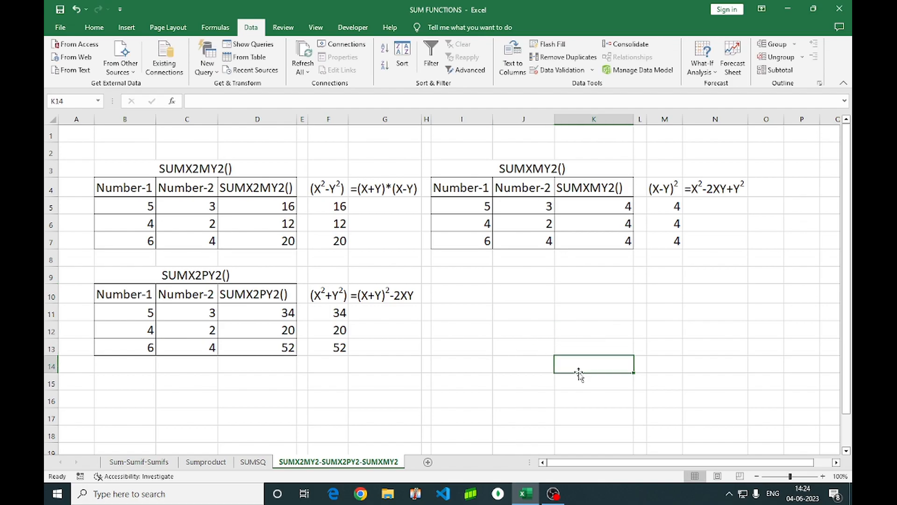